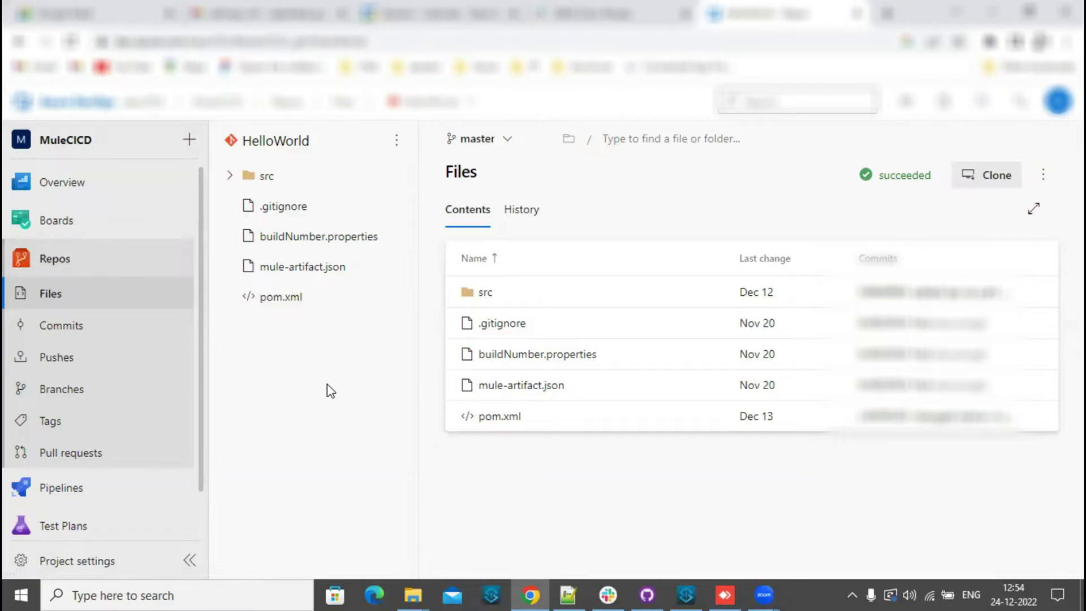
Open pom.xml from the HelloWorld repository's master branch and bring the mule-maven-plugin section into view.
left_click(53, 266)
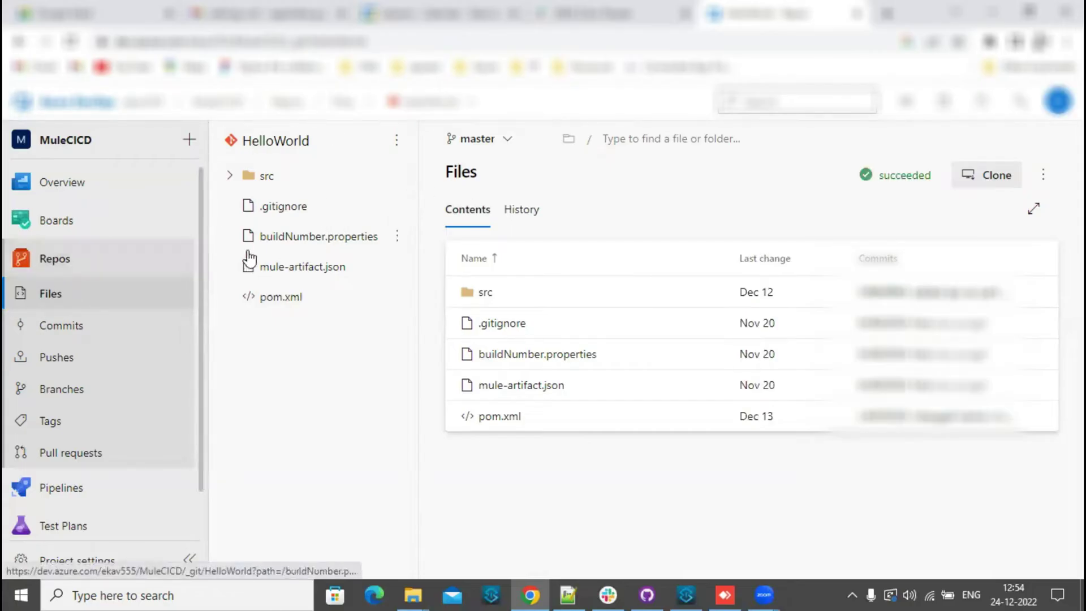
left_click_drag(323, 142, 220, 146)
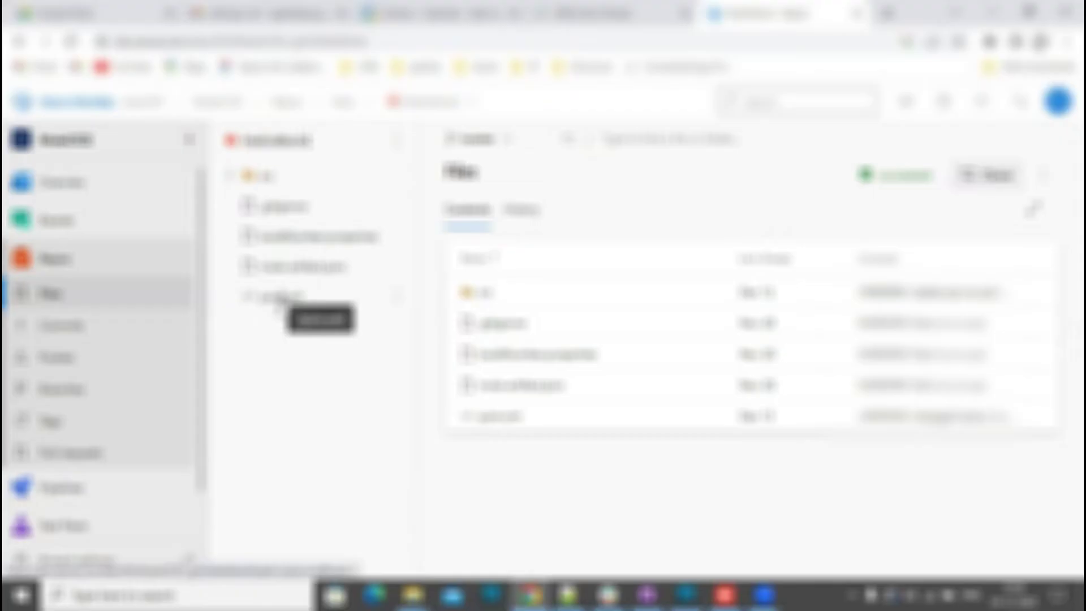
left_click(282, 297)
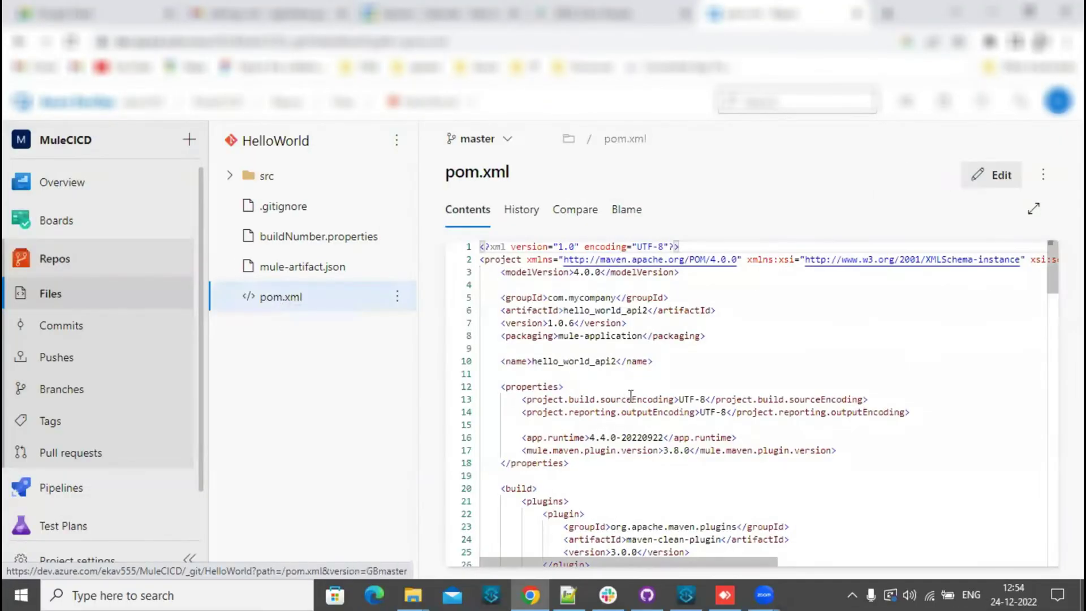
scroll(630, 394, "down", 3)
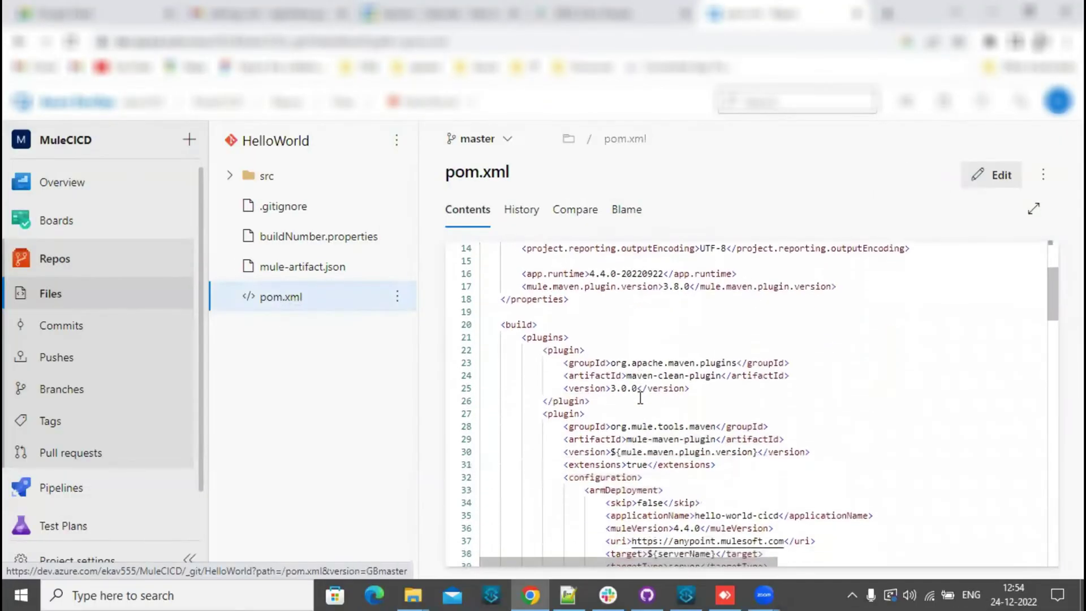
scroll(640, 398, "down", 1)
scroll(684, 357, "down", 1)
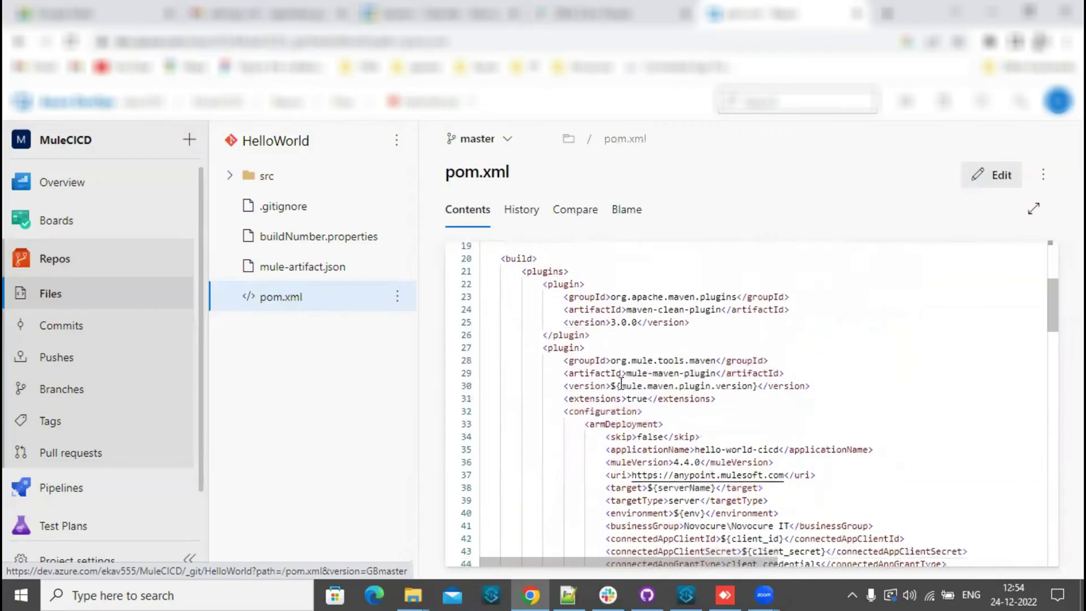
Examine the mule-maven-plugin configuration in pom.xml, especially the armDeployment element's application name and Mule version.
left_click_drag(627, 374, 716, 371)
left_click_drag(564, 411, 653, 409)
scroll(702, 398, "down", 2)
left_click_drag(585, 352, 717, 347)
left_click(718, 348)
left_click_drag(604, 377, 884, 374)
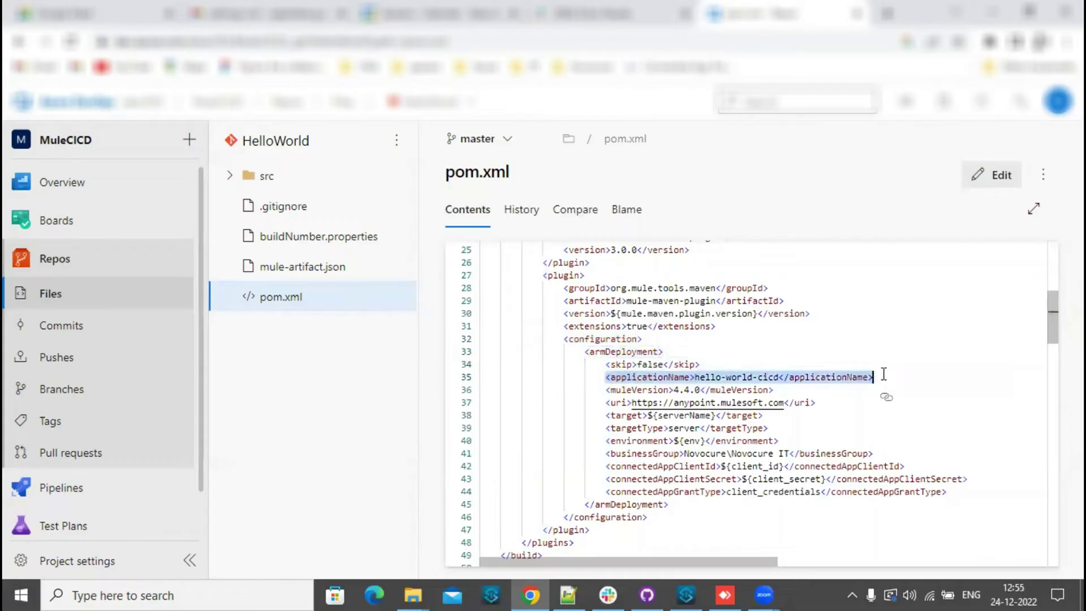
left_click_drag(604, 390, 797, 387)
left_click(591, 409)
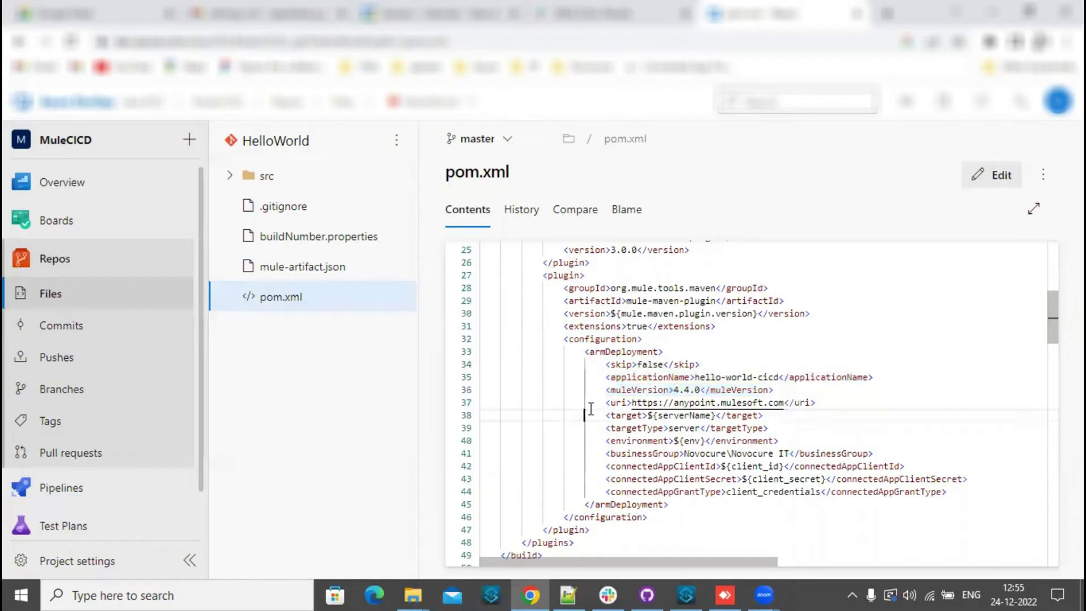
Examine the target, targetType and environment entries of the armDeployment configuration, including the serverName and env placeholders.
left_click_drag(609, 415, 768, 415)
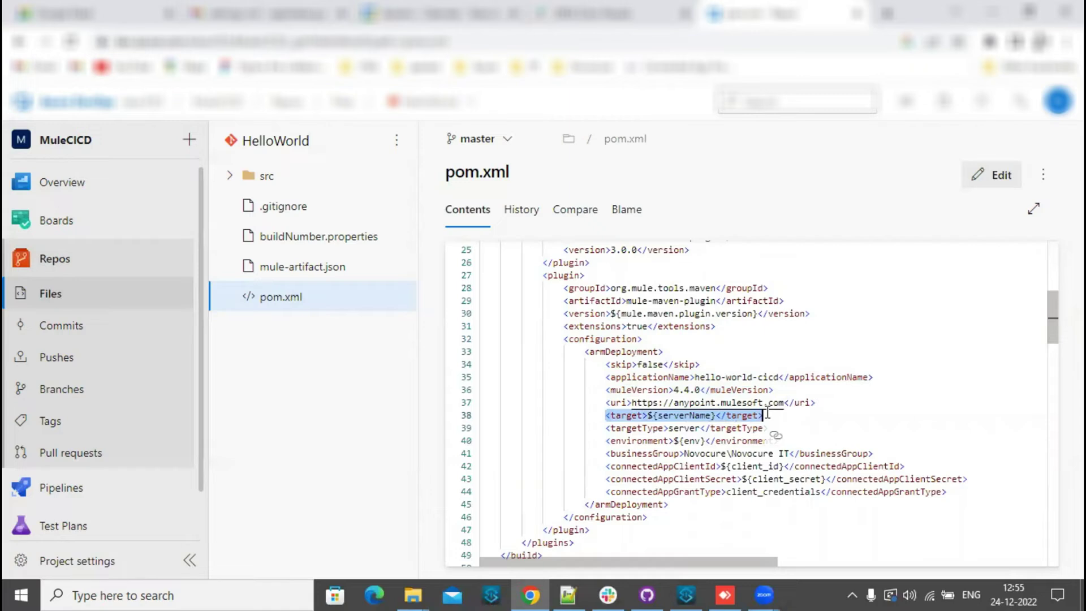
left_click(767, 414)
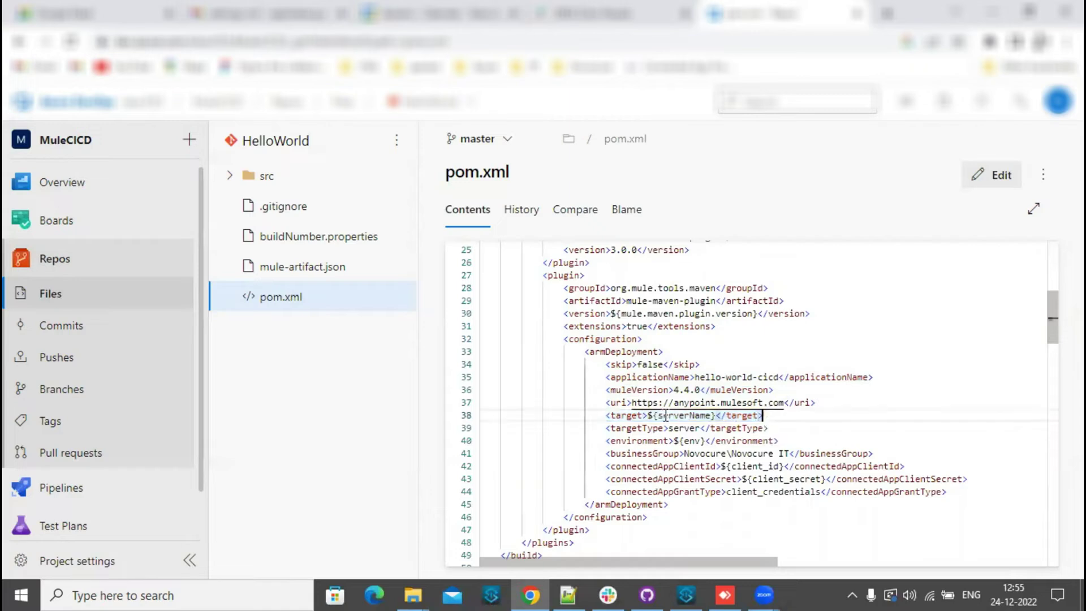
left_click_drag(652, 414, 708, 415)
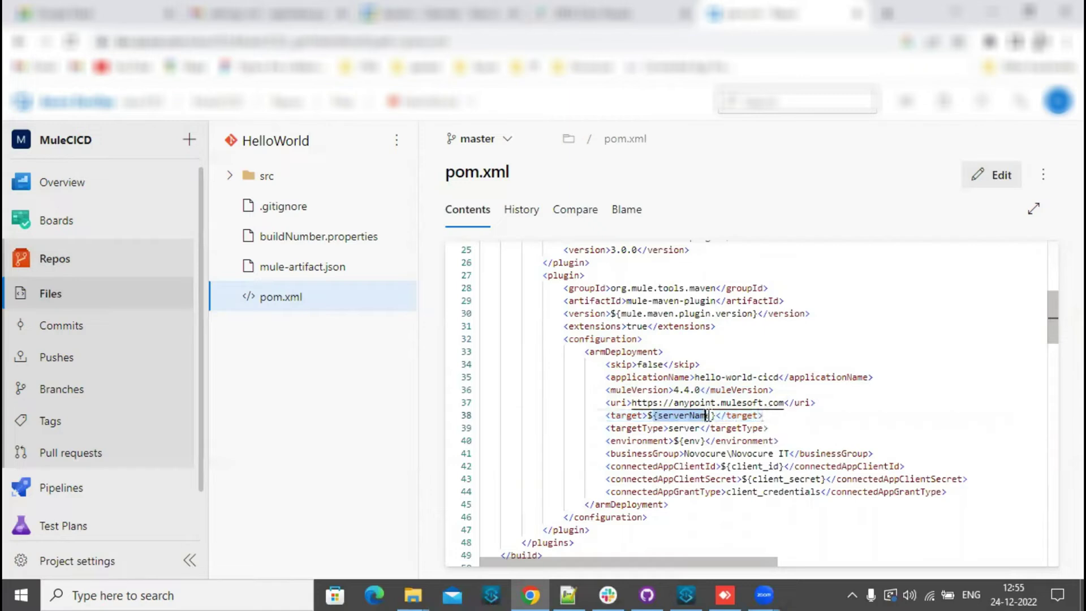
left_click(605, 417)
scroll(664, 423, "down", 1)
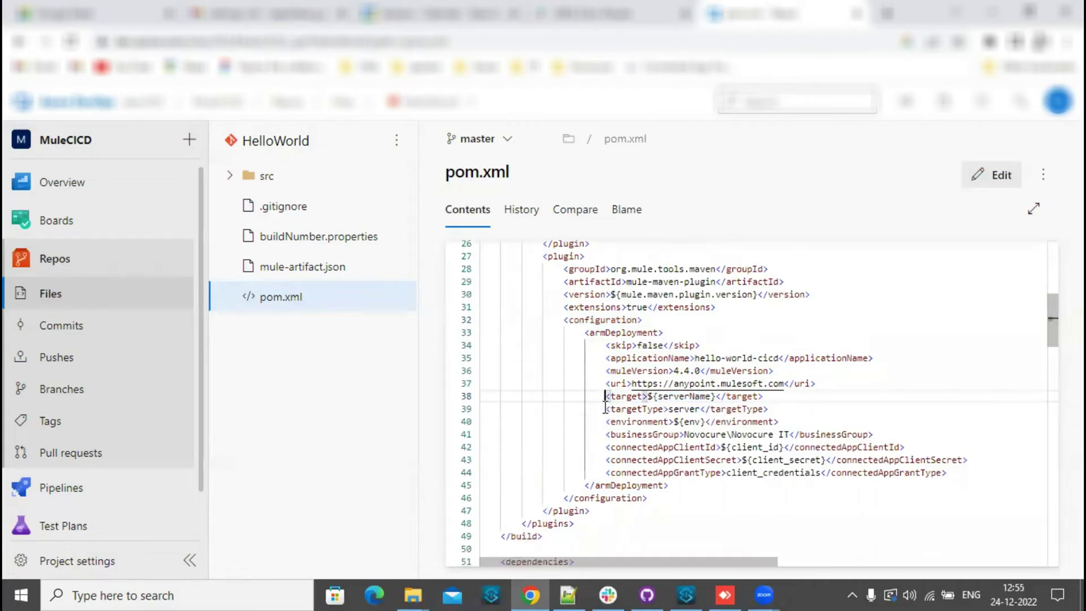
left_click_drag(606, 408, 770, 408)
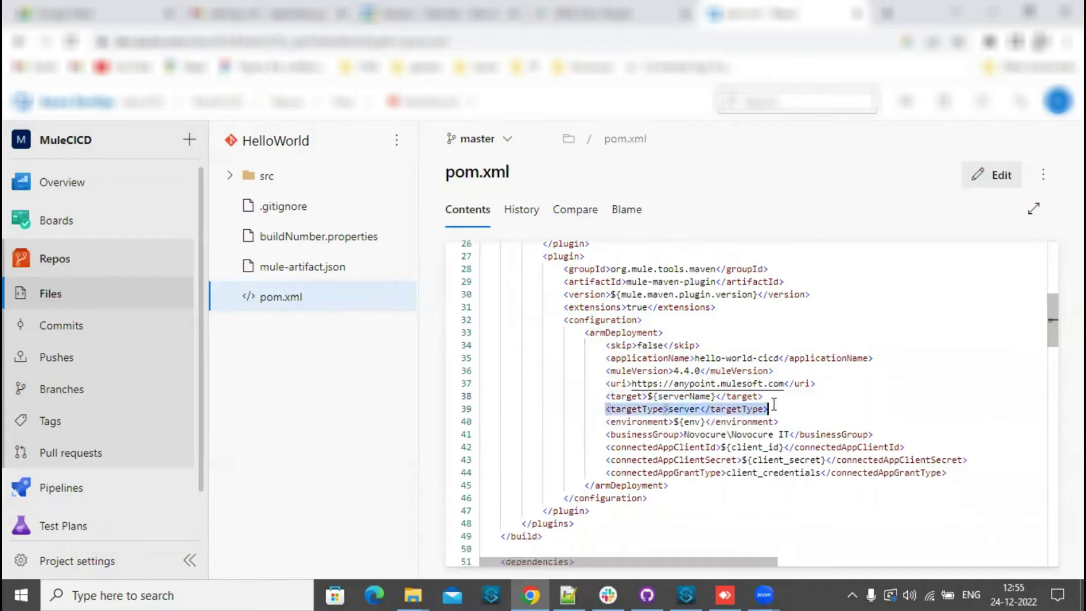
left_click(605, 423)
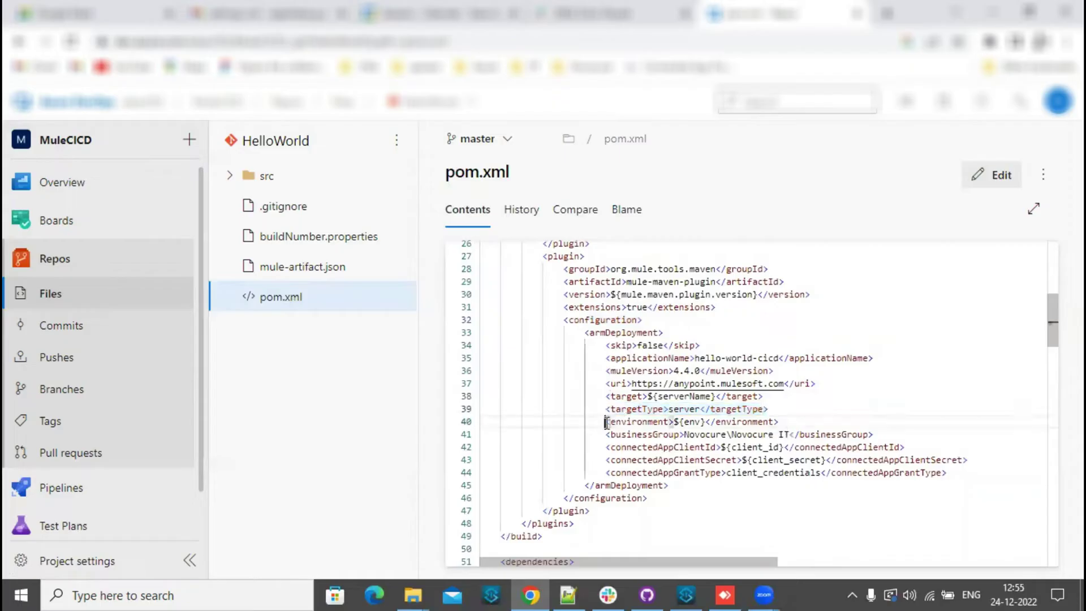
left_click_drag(605, 422, 781, 422)
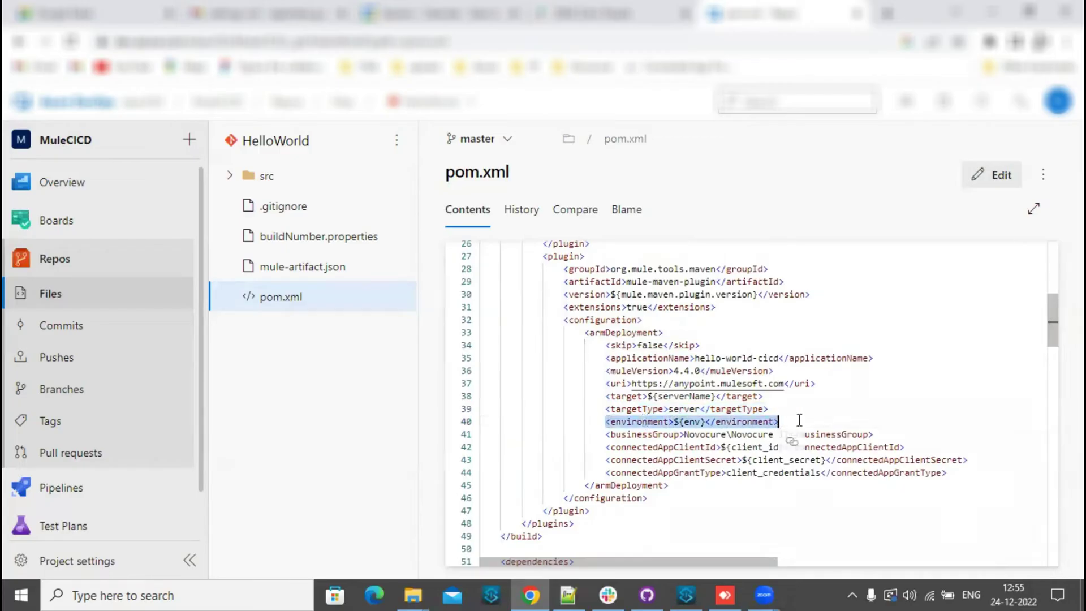
left_click(799, 420)
left_click_drag(778, 421, 611, 421)
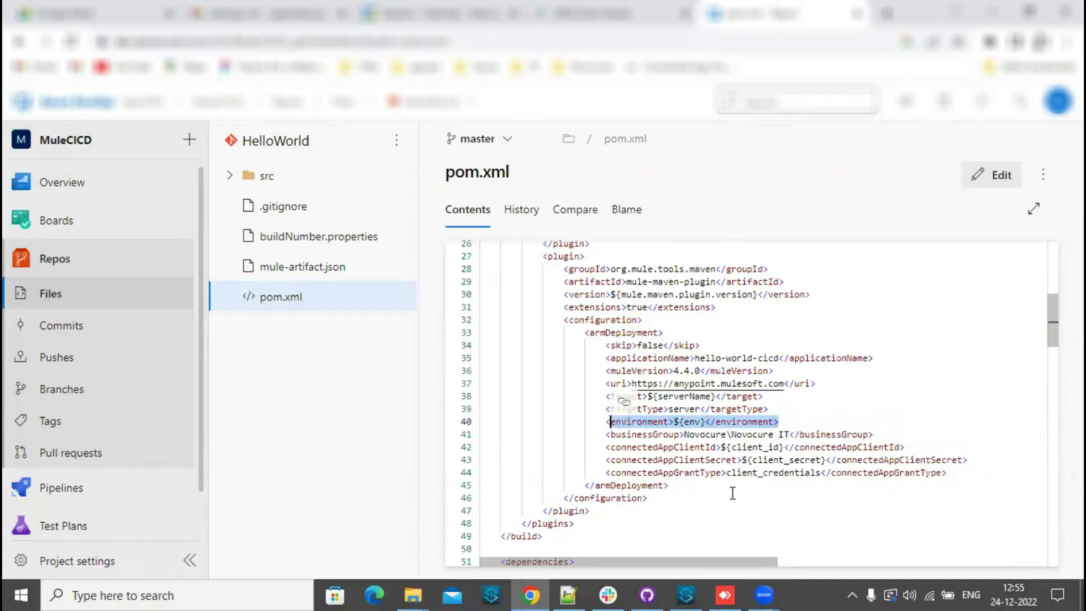
Examine the connected app client ID, client secret and grant type entries, and the extent of the whole configuration block in pom.xml.
left_click_drag(605, 447, 951, 474)
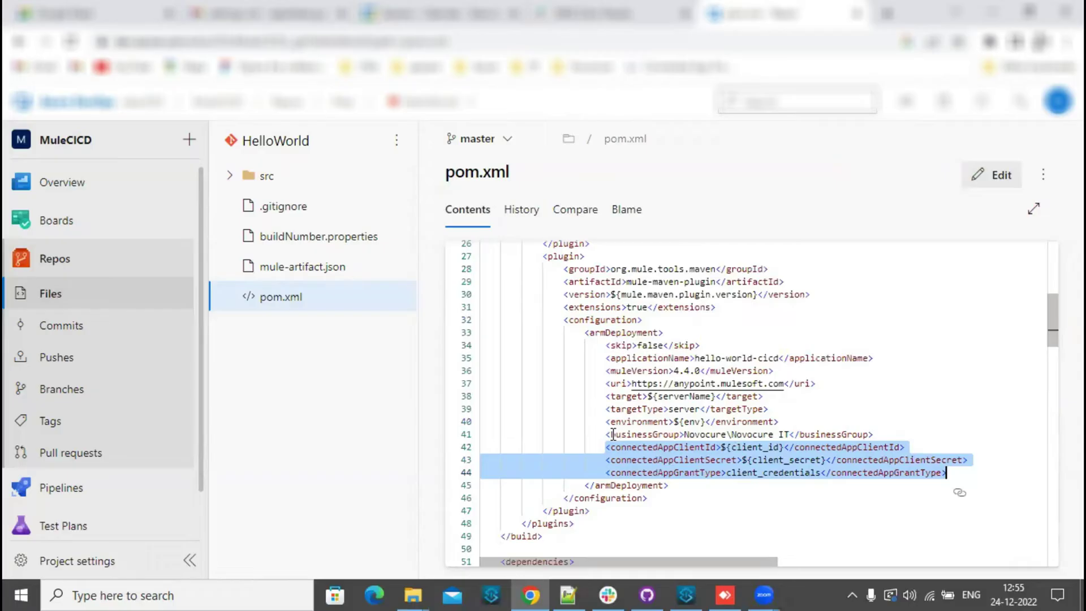
left_click(613, 434)
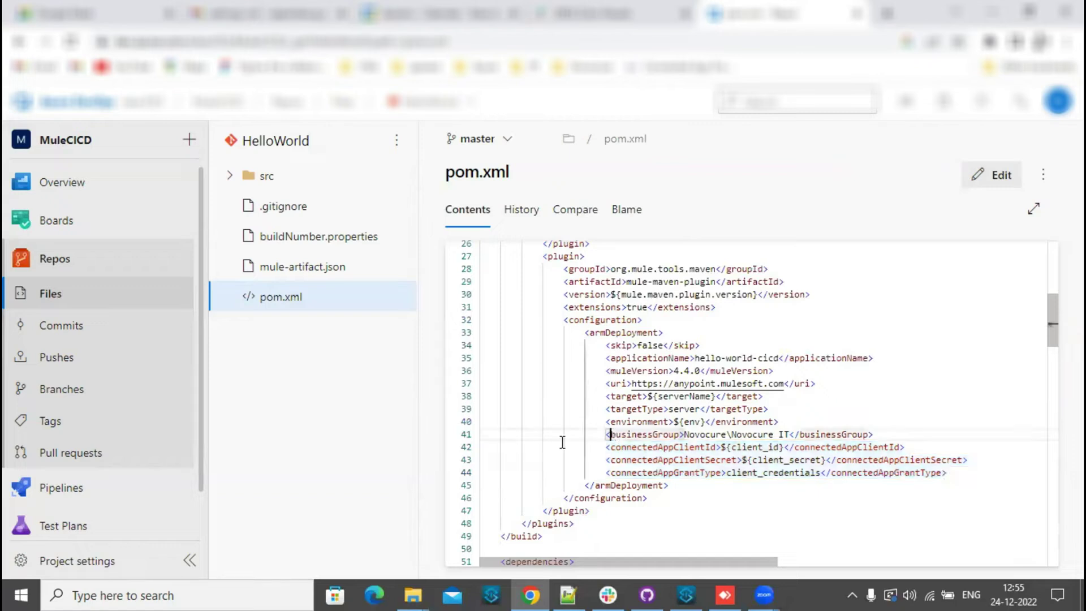
left_click_drag(604, 459, 993, 461)
left_click(993, 461)
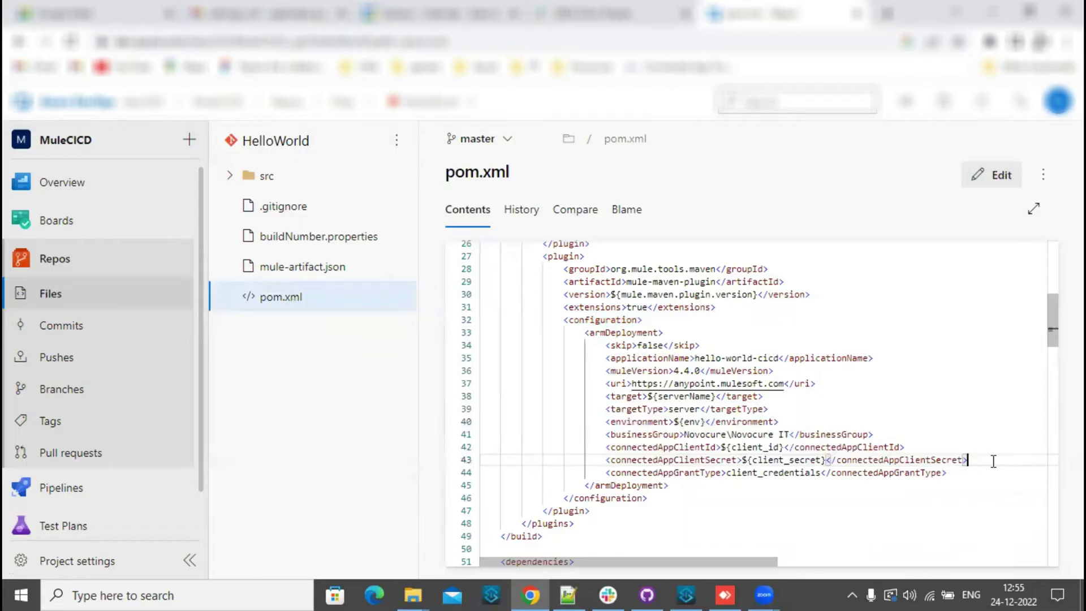
left_click_drag(605, 447, 899, 443)
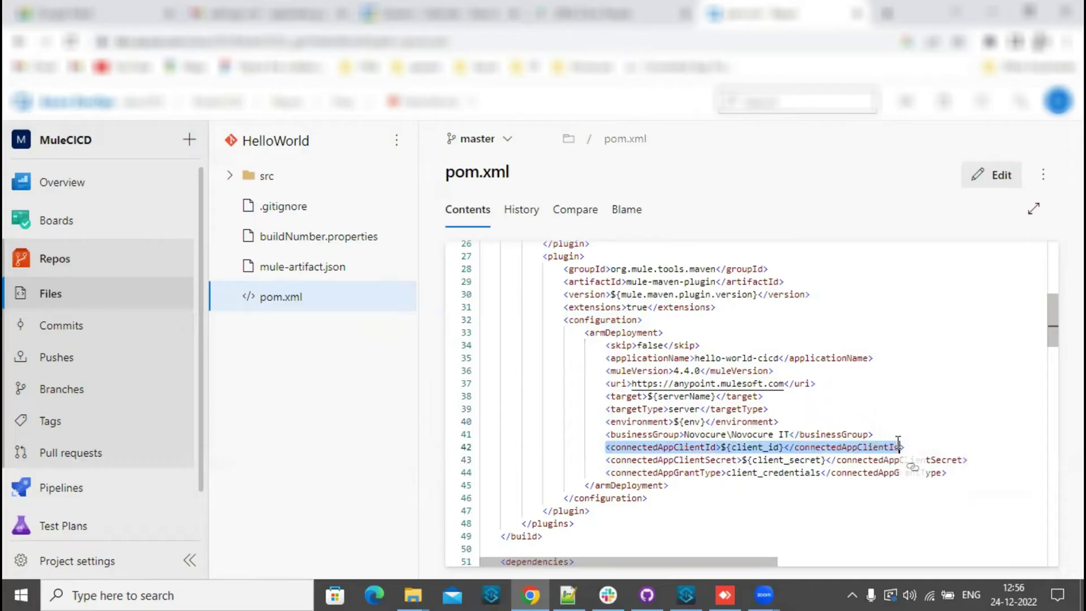
left_click(898, 444)
left_click_drag(605, 447, 896, 444)
left_click(896, 444)
left_click_drag(607, 461, 968, 461)
left_click_drag(587, 472, 982, 473)
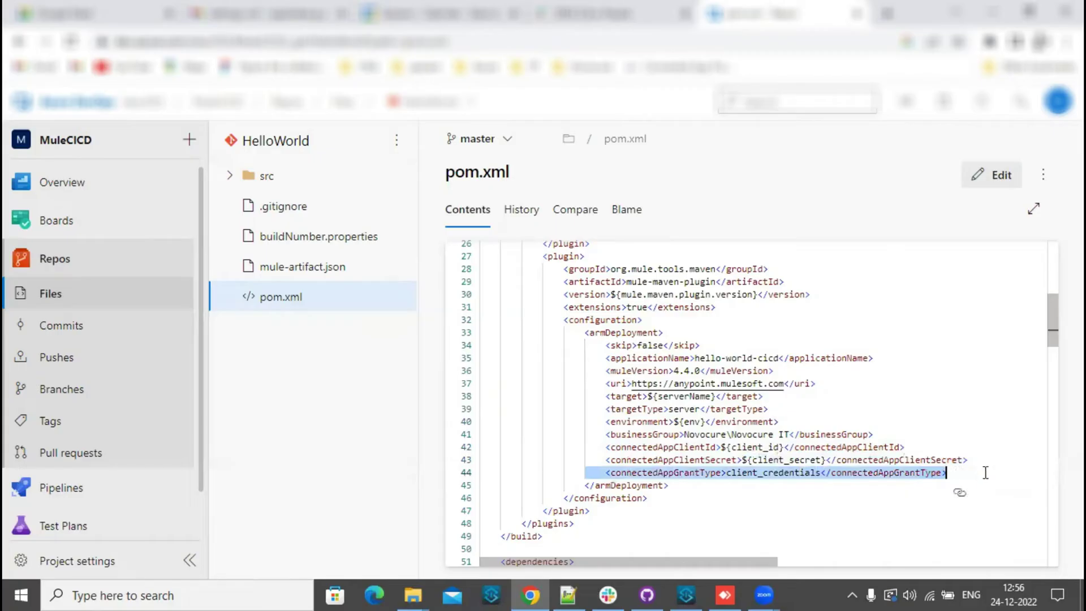
left_click(982, 473)
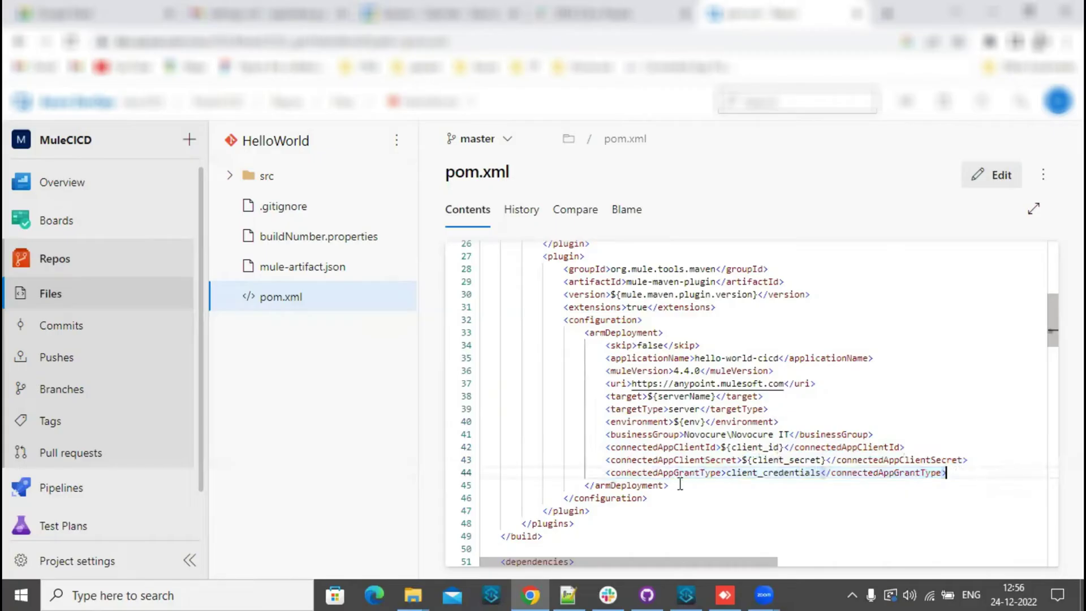
left_click_drag(661, 495, 563, 323)
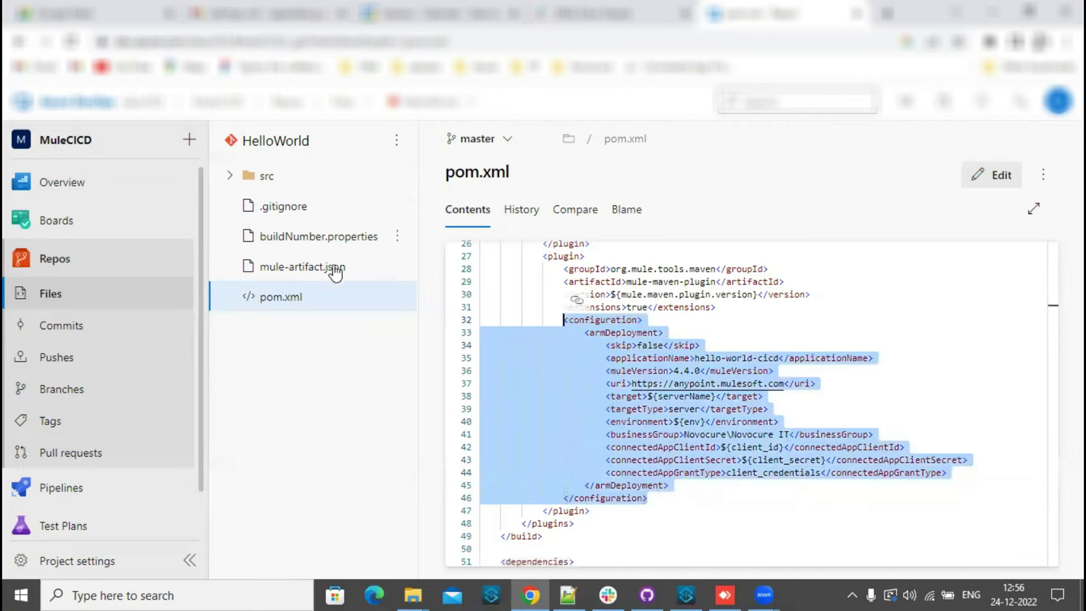
left_click(623, 346)
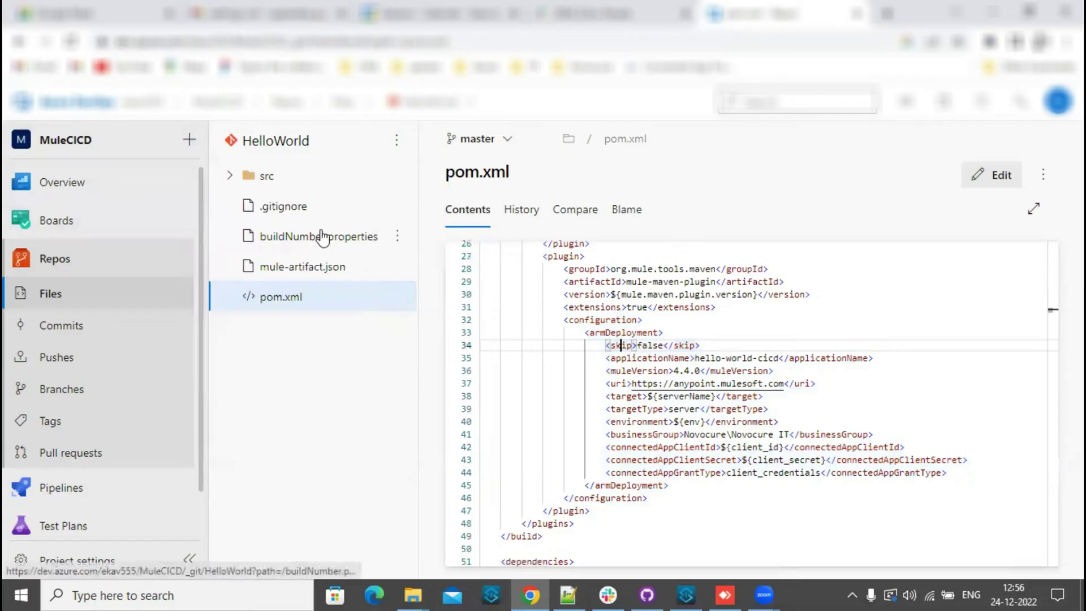
Start a new pipeline in the MuleCICD project using the classic editor without YAML.
scroll(127, 356, "down", 1)
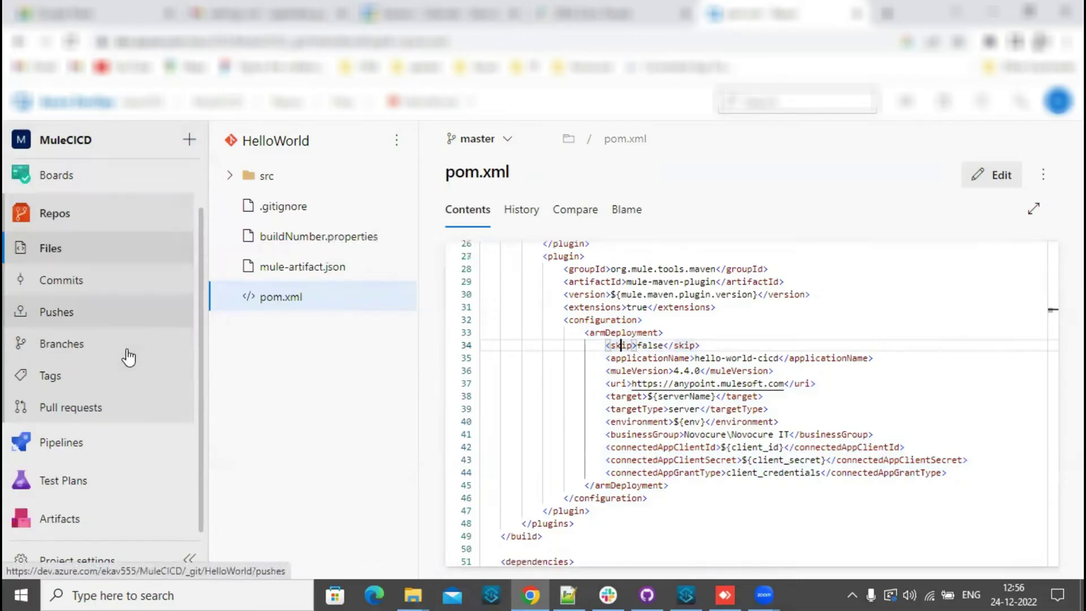
left_click(54, 450)
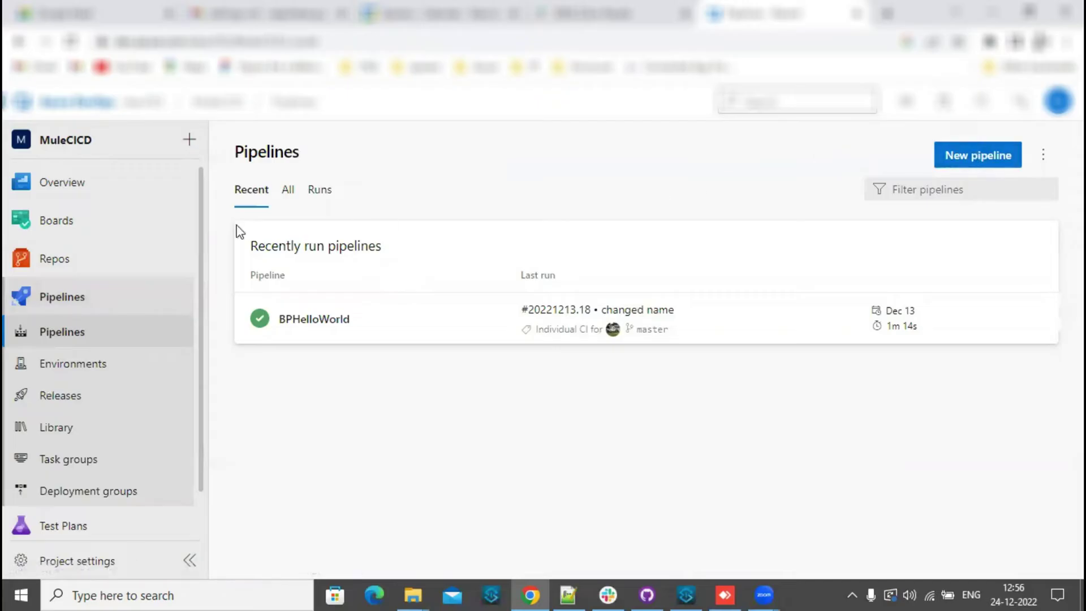
left_click(50, 258)
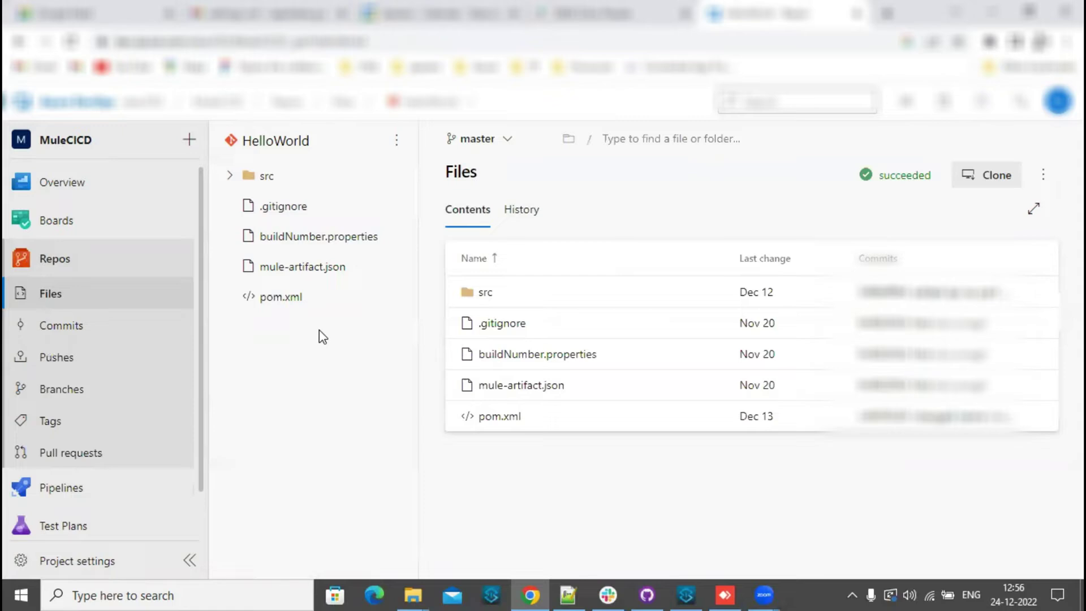
left_click(63, 488)
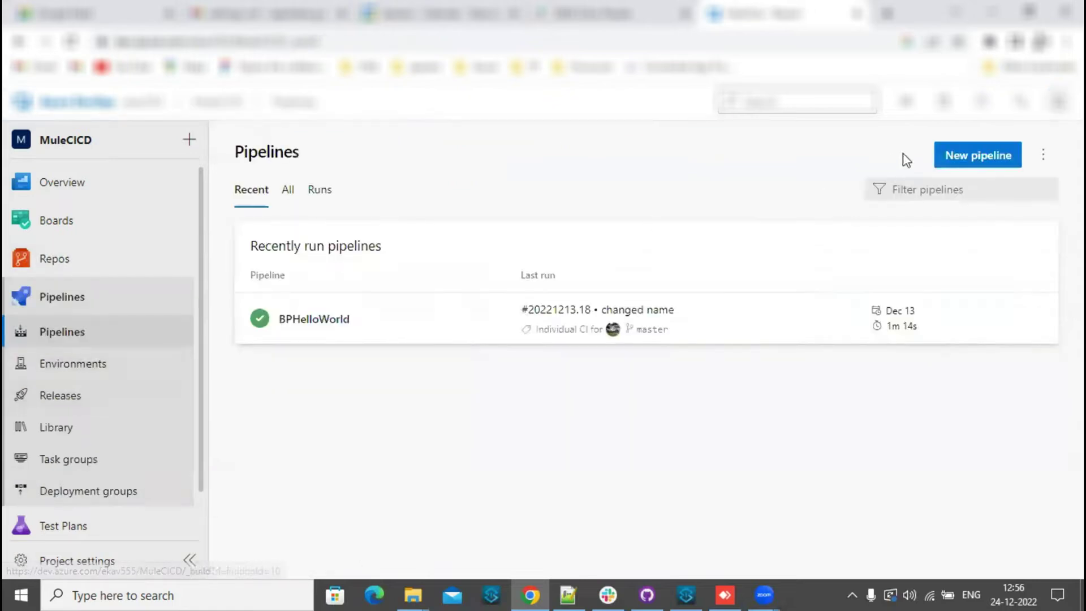
left_click(958, 152)
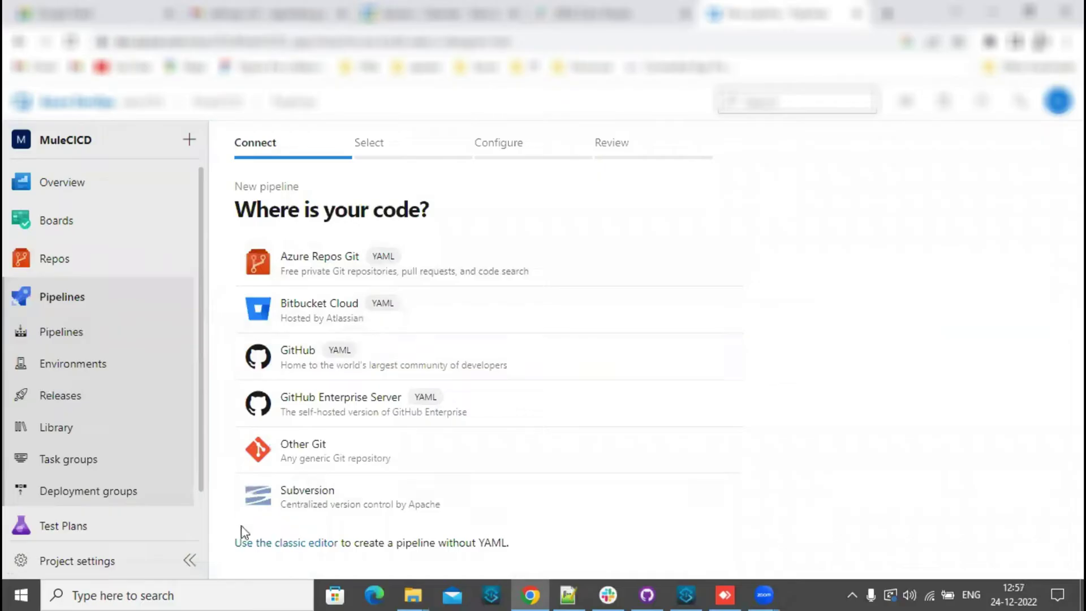
left_click(286, 545)
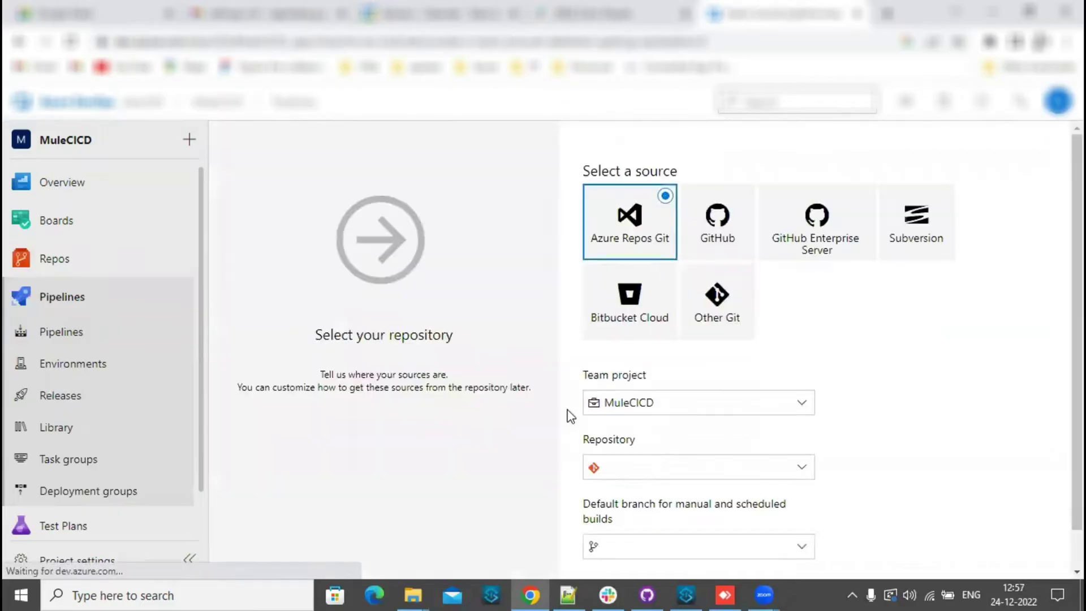
Check the team project and repository selected for the new pipeline's Azure Repos Git source.
scroll(902, 310, "down", 1)
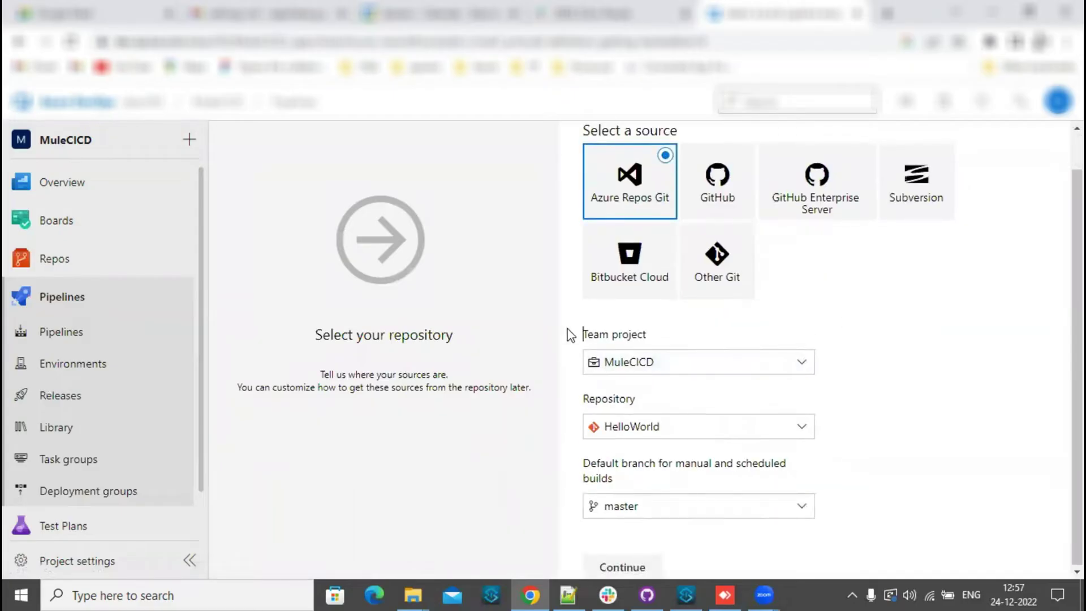
left_click_drag(570, 335, 727, 342)
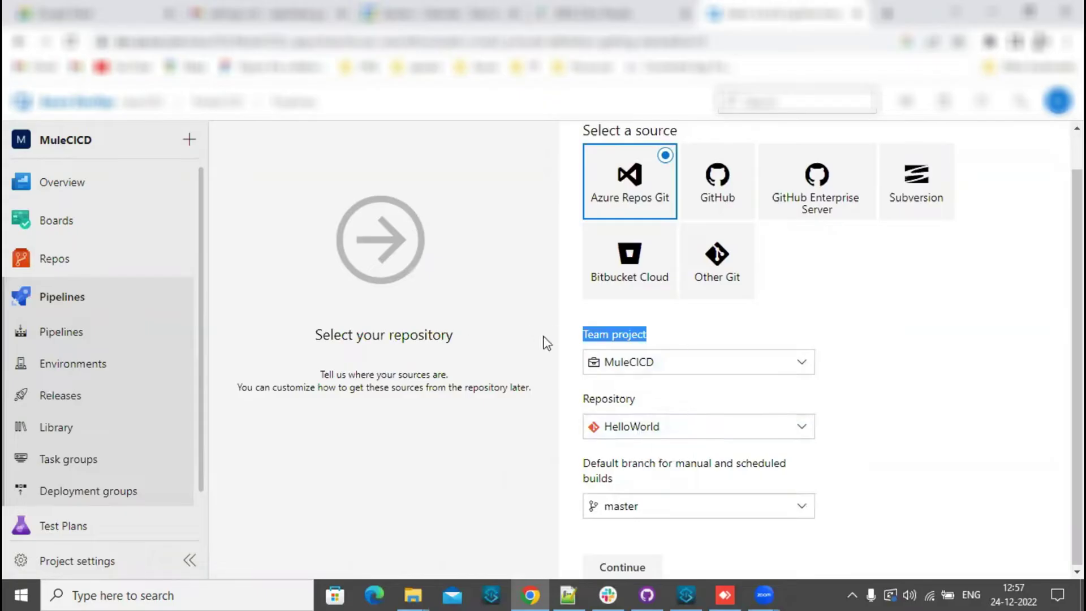
left_click(693, 389)
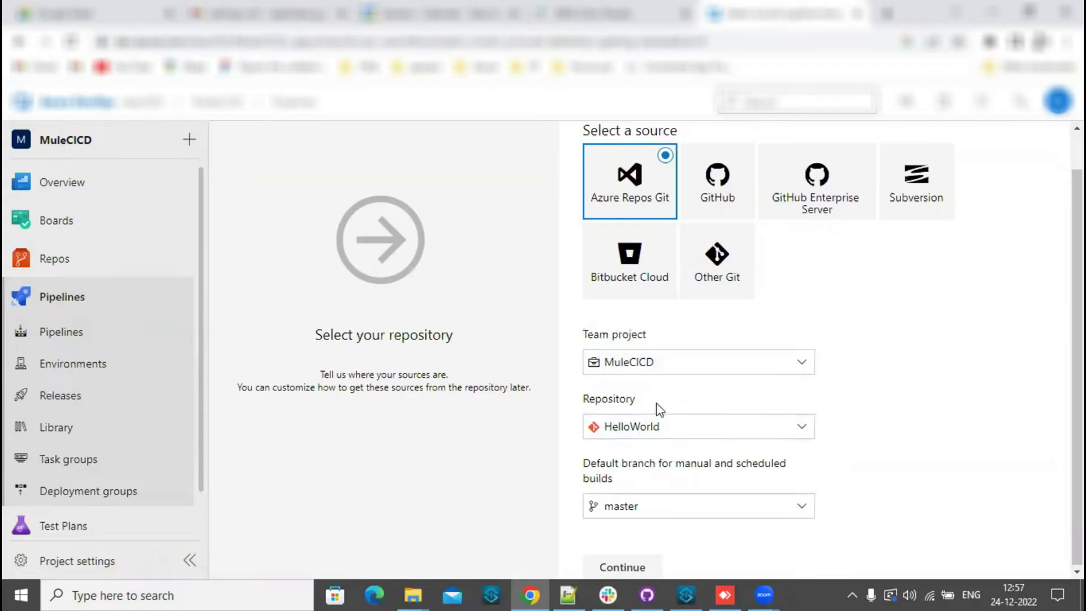
double_click(588, 398)
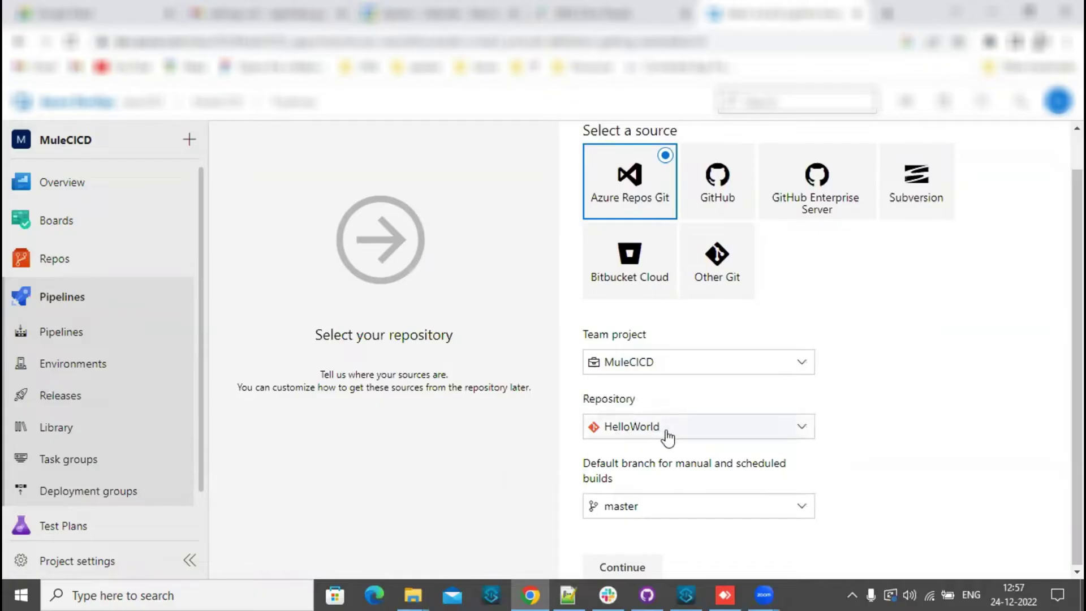
left_click(687, 435)
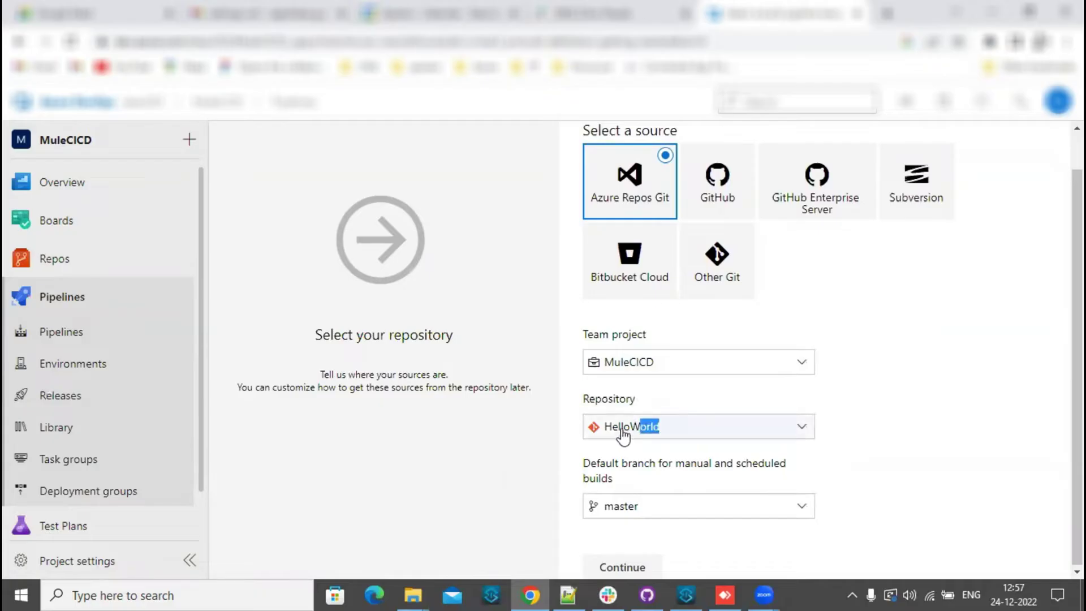
left_click(891, 440)
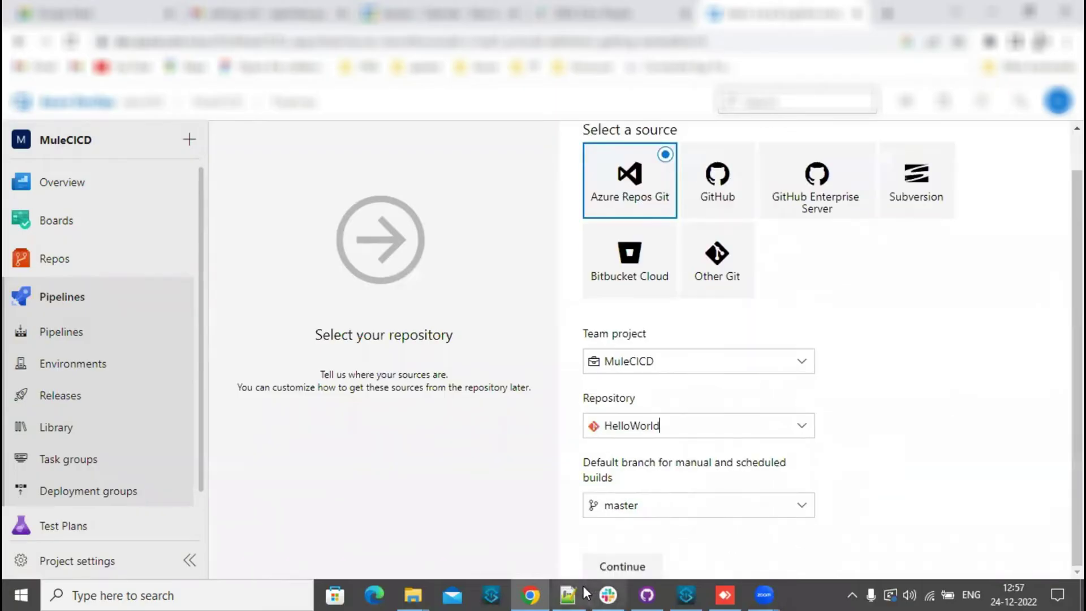
Start the pipeline from an empty job using the HelloWorld repository's master branch, and add a Maven task to Agent job 1.
left_click(623, 567)
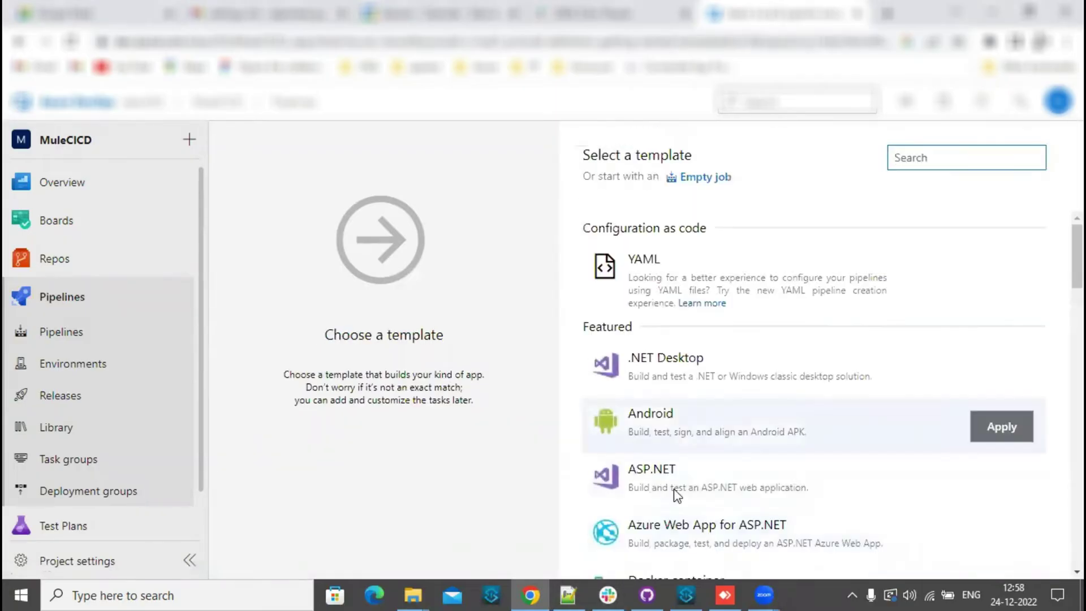
left_click(705, 178)
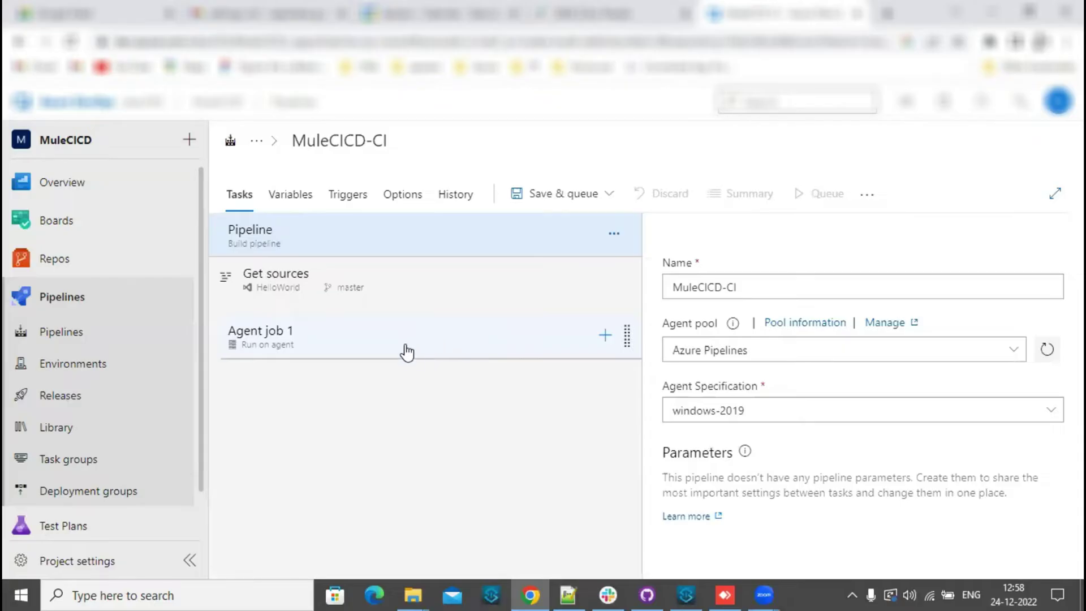
left_click(605, 337)
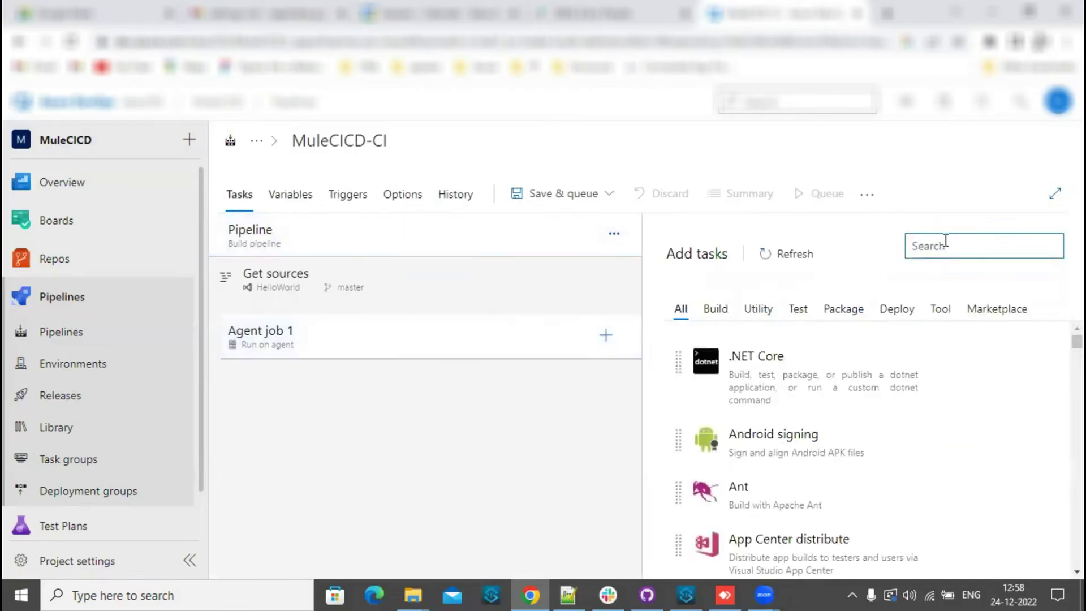
type("maven")
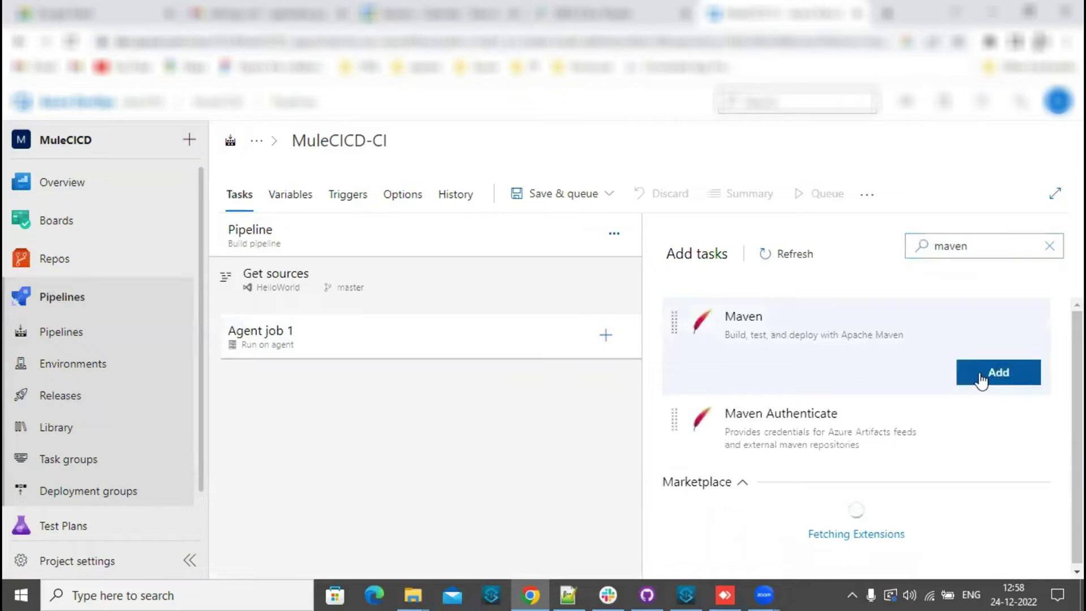
left_click(981, 380)
Find the Download secure file task and add it to Agent job 1.
left_click(976, 249)
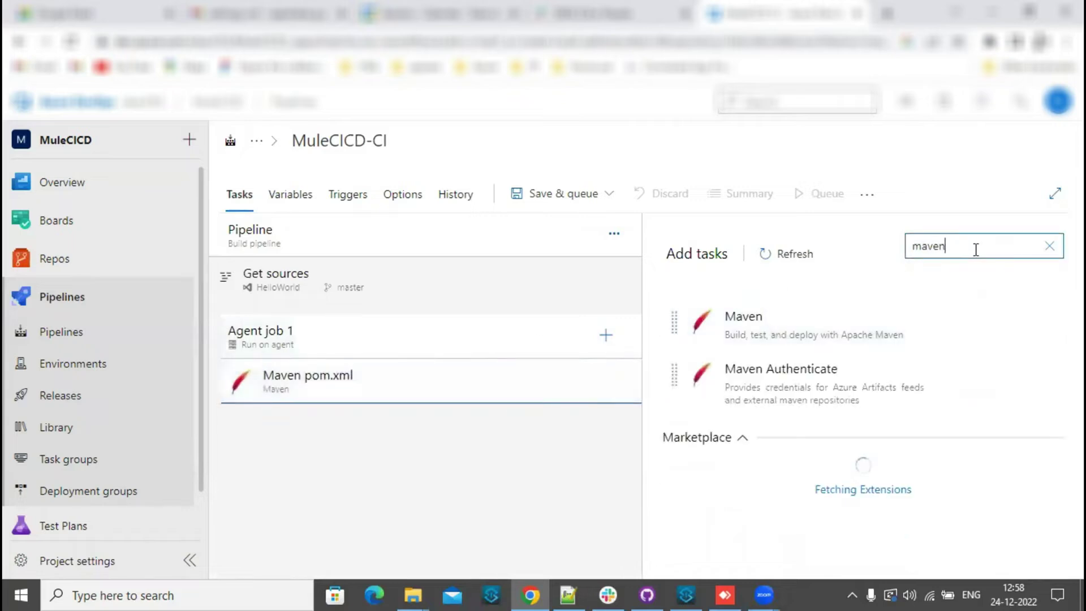
key("ctrl+a")
key("BackSpace")
type("secure")
mouse_move(768, 341)
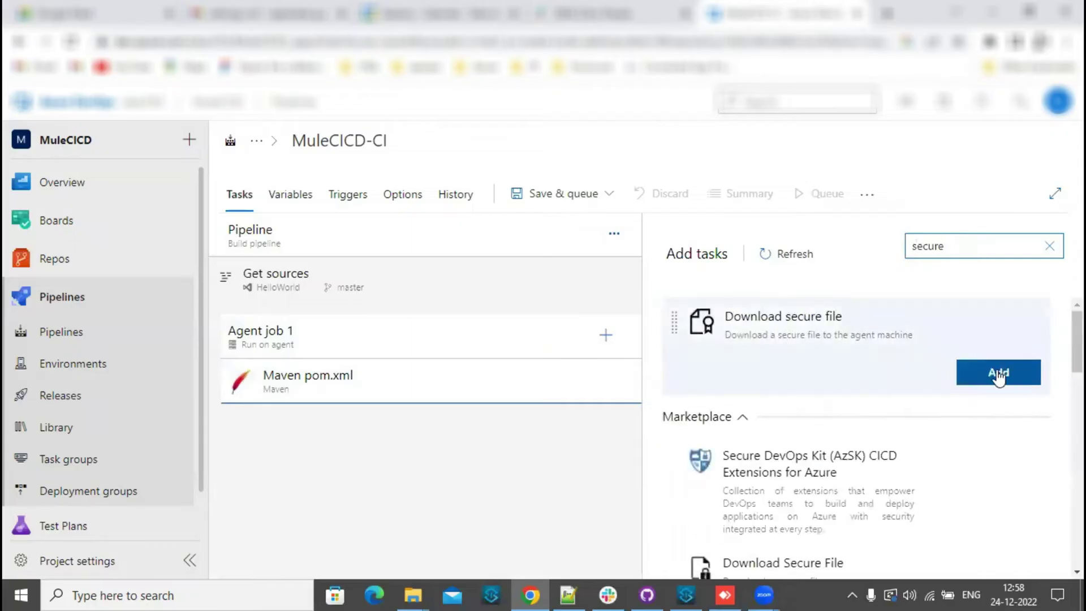
left_click(999, 375)
Find the Cache task and add it to Agent job 1.
left_click(1050, 248)
type("cache")
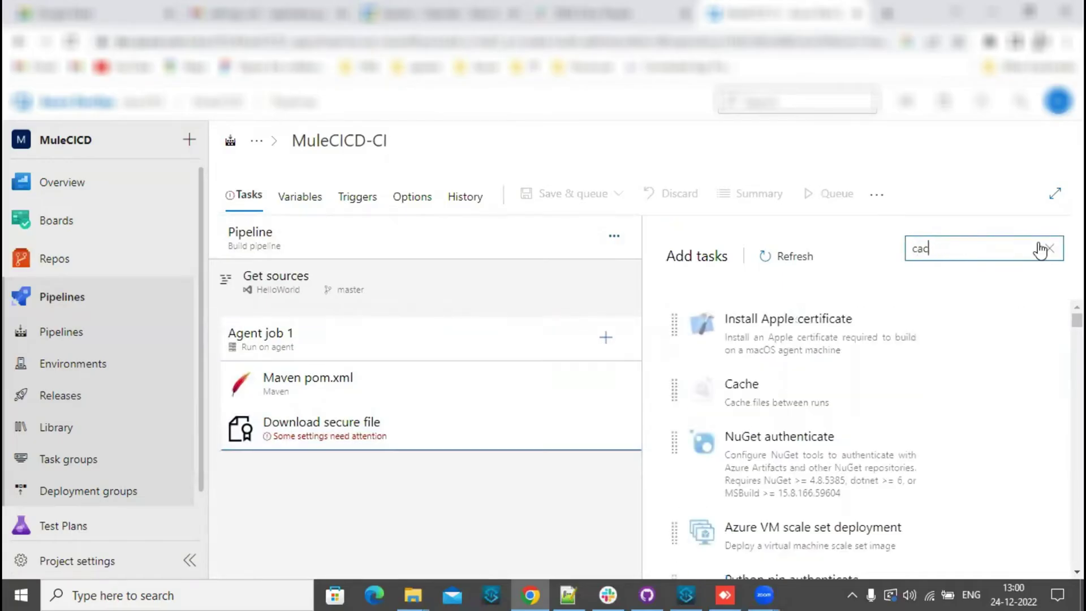
mouse_move(860, 323)
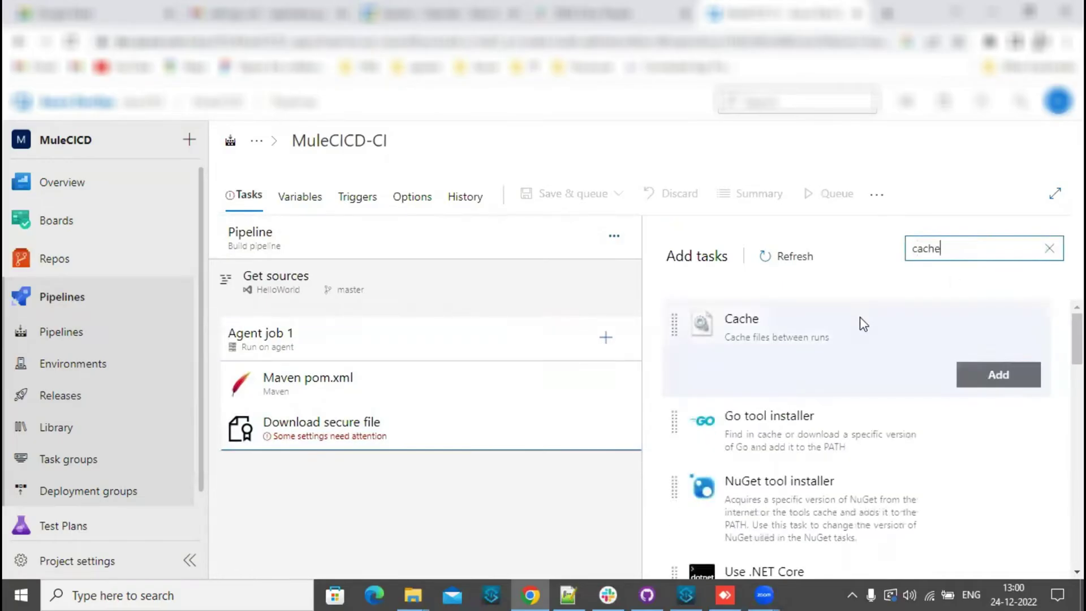
left_click(999, 377)
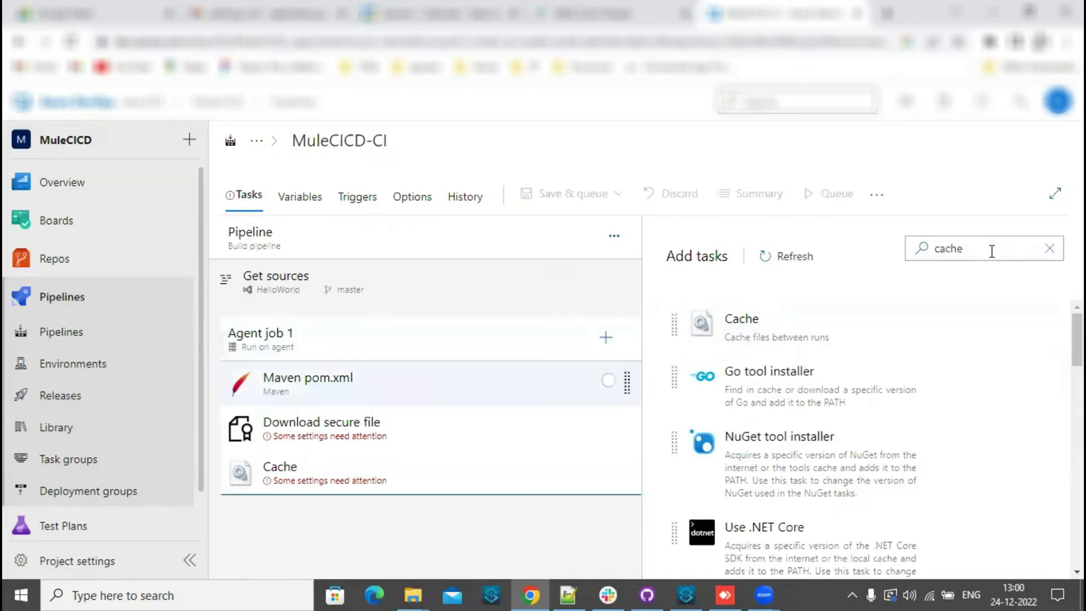
Search the available tasks for "copy files to" and add the Copy files task to Agent job 1.
left_click(1050, 248)
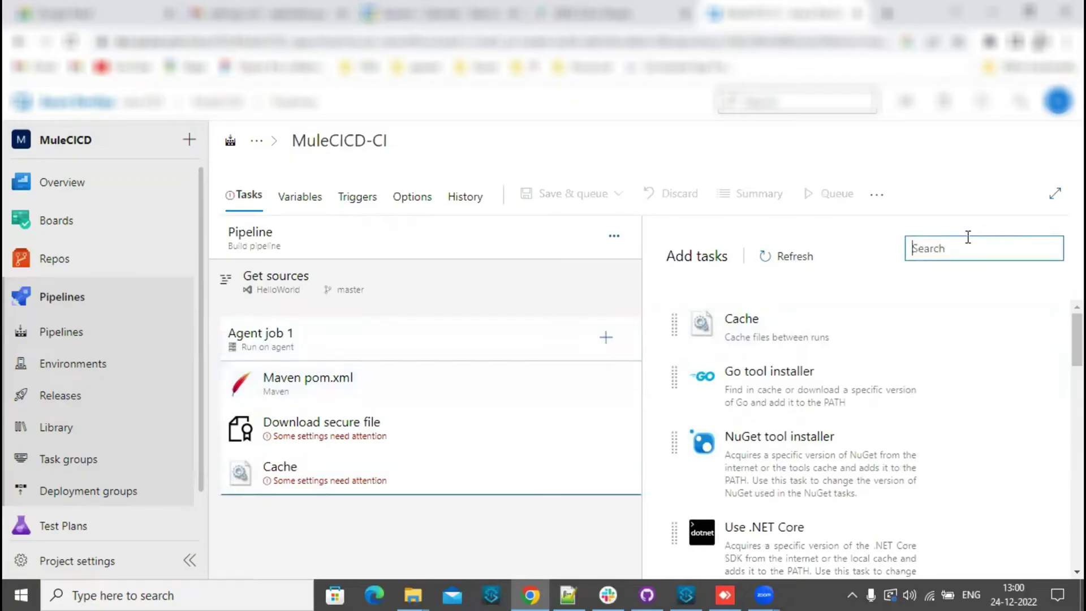
type("copy to")
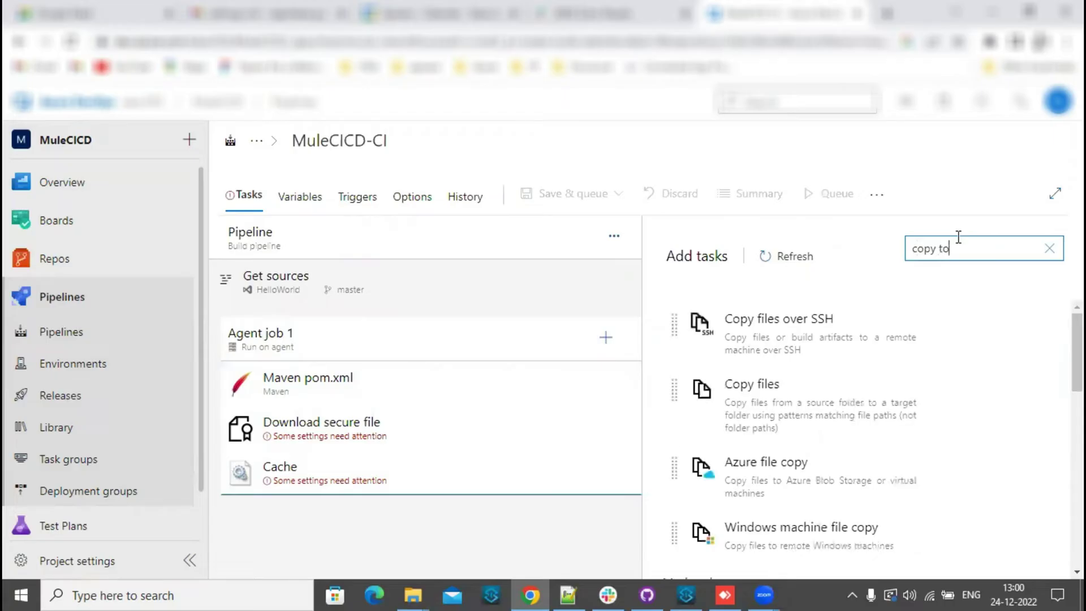
type("files")
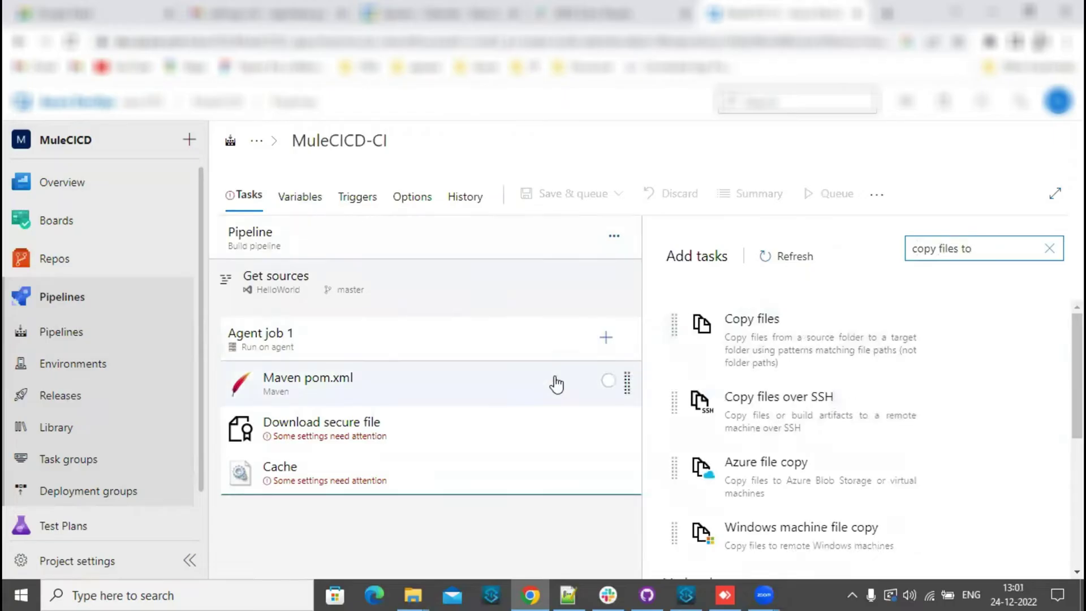
mouse_move(766, 356)
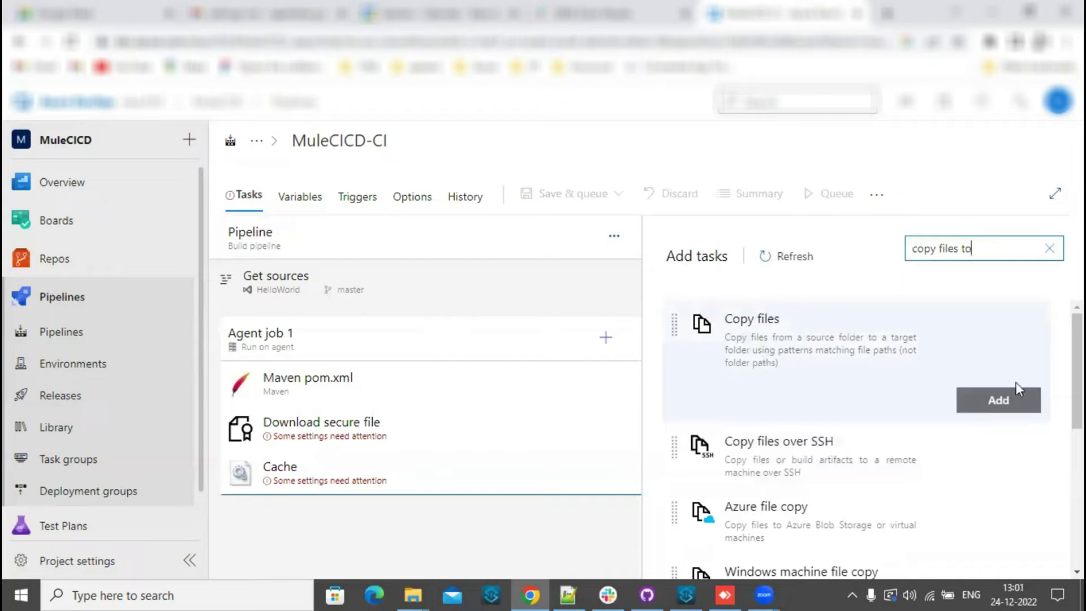
left_click(1014, 399)
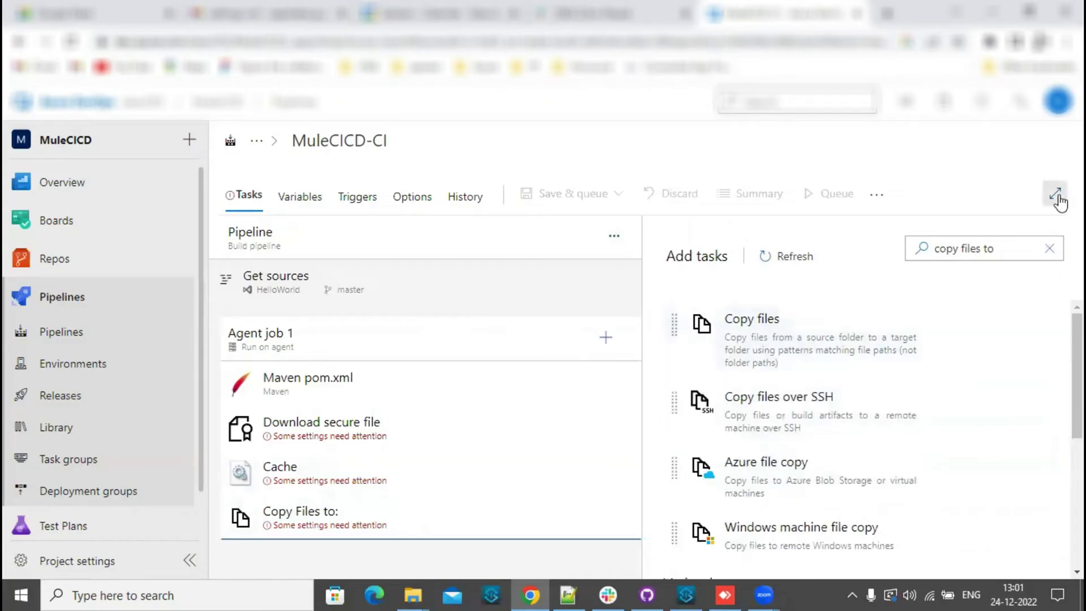
Search the available tasks for "publish" and add the Publish Pipeline Artifacts task to Agent job 1.
left_click(1051, 249)
type("publish")
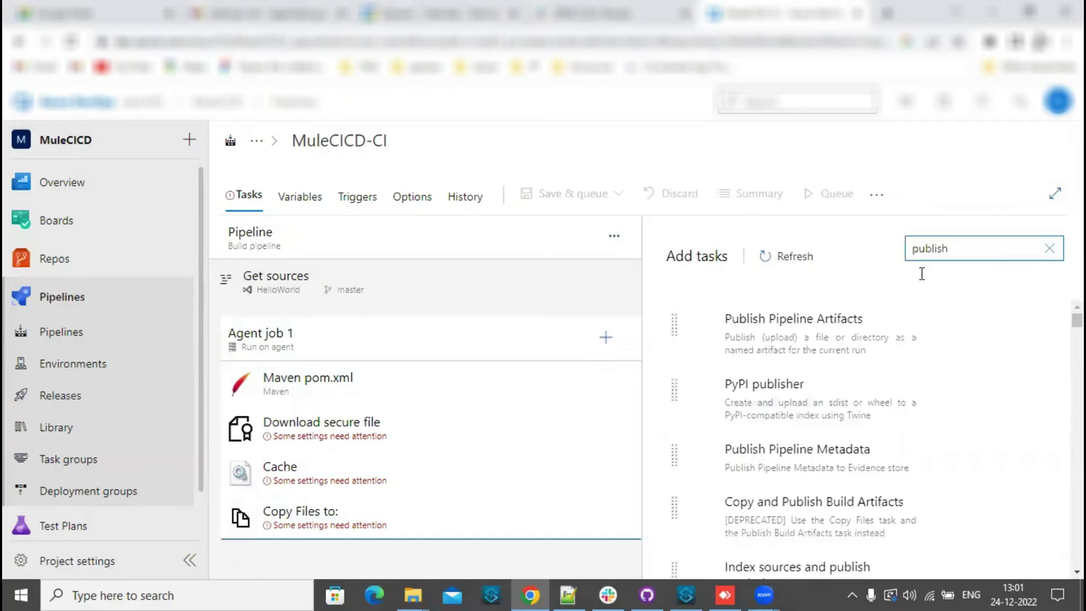
mouse_move(786, 340)
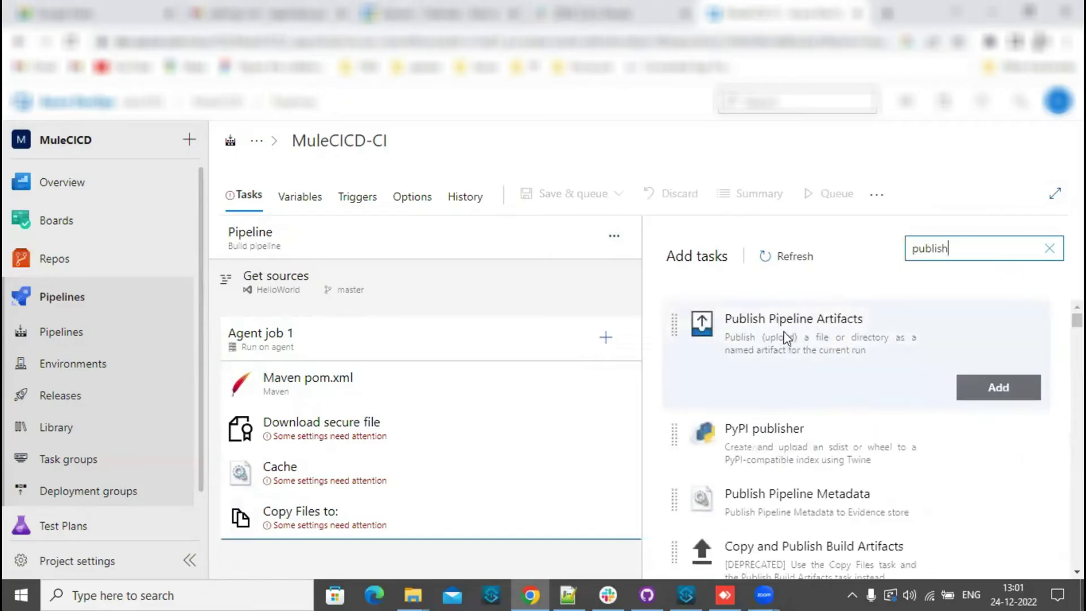
left_click(989, 389)
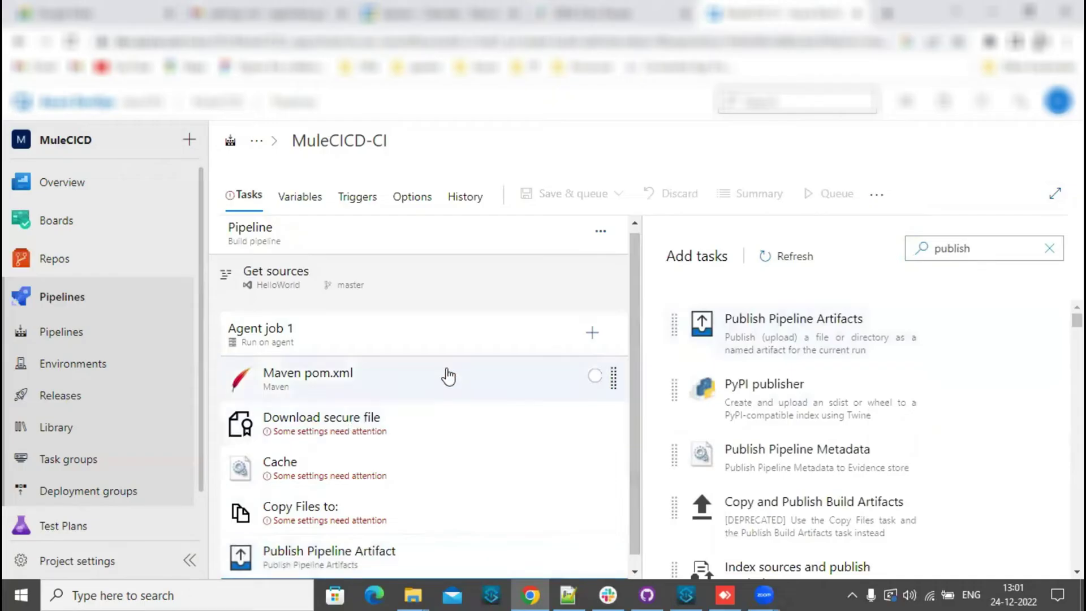
Check the goals entered for the Maven pom.xml task.
left_click(382, 396)
double_click(744, 353)
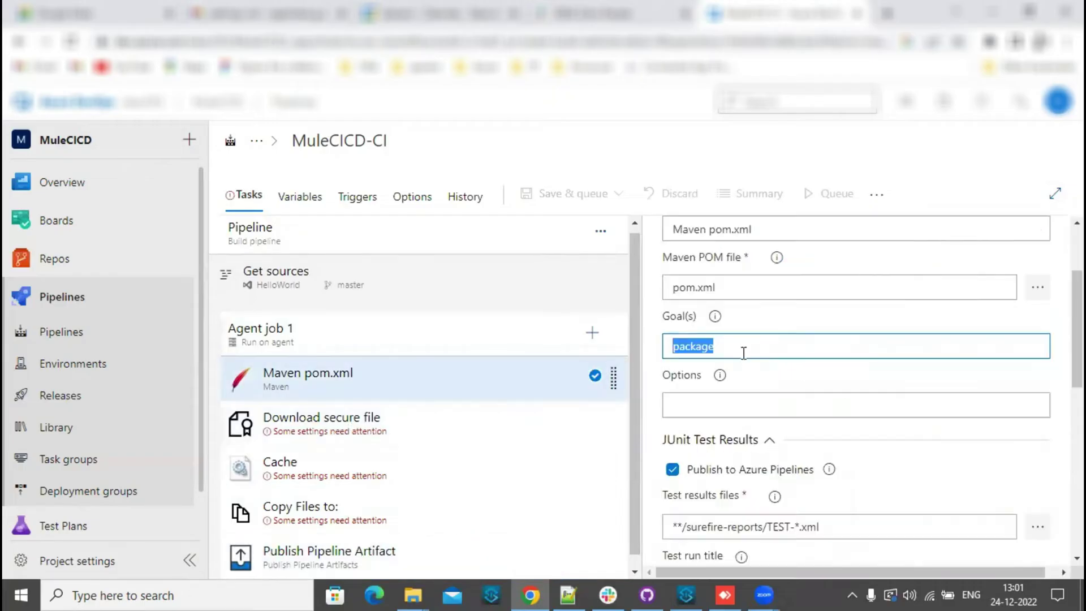
left_click(780, 365)
left_click(816, 342)
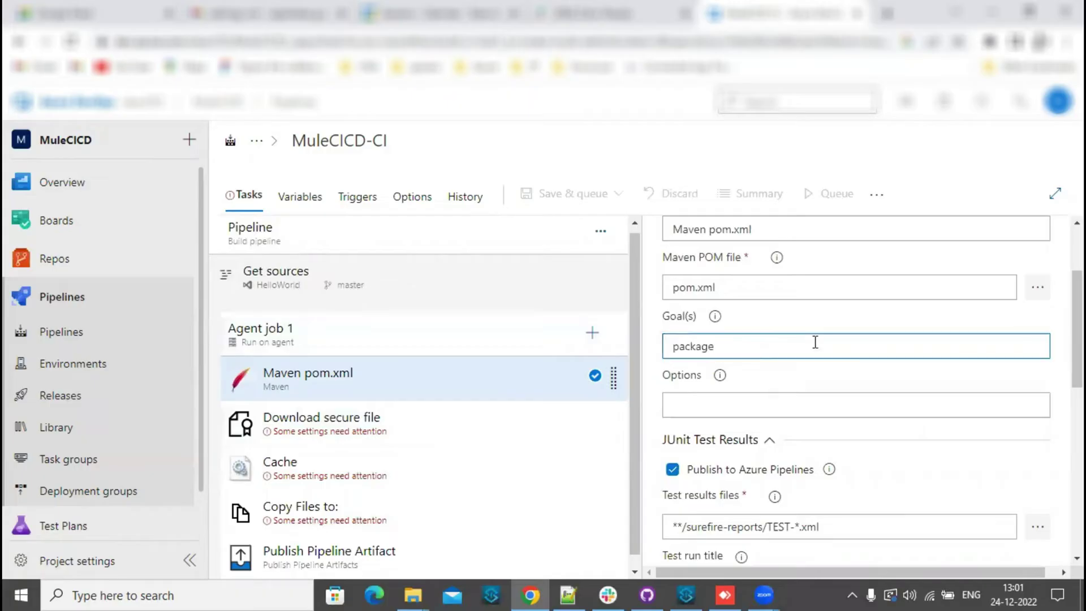
Open the Download secure file task's settings and list the secure files available to it.
left_click(335, 423)
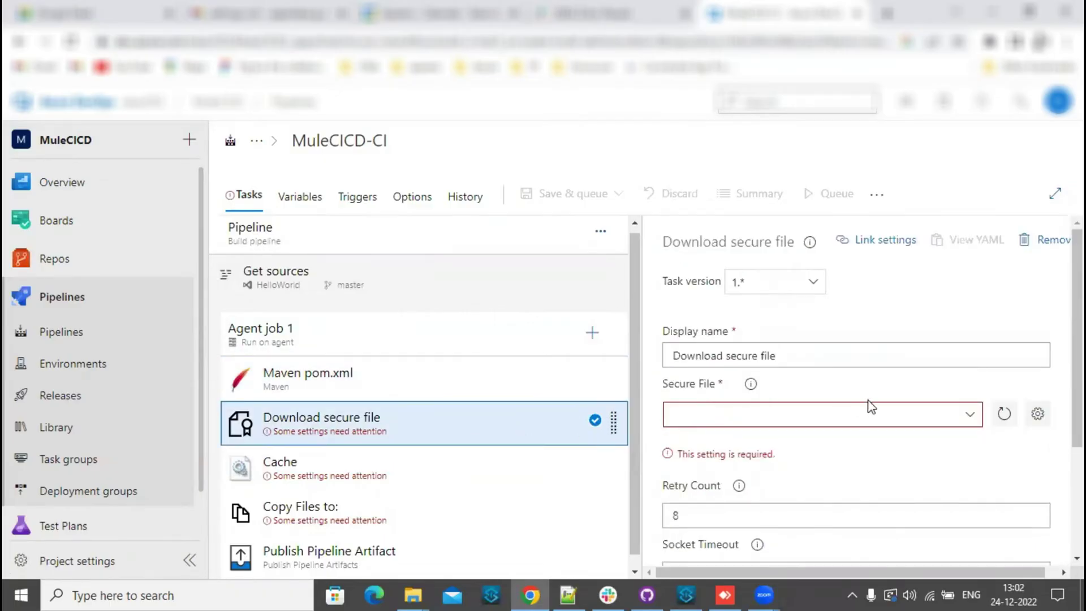
left_click(971, 416)
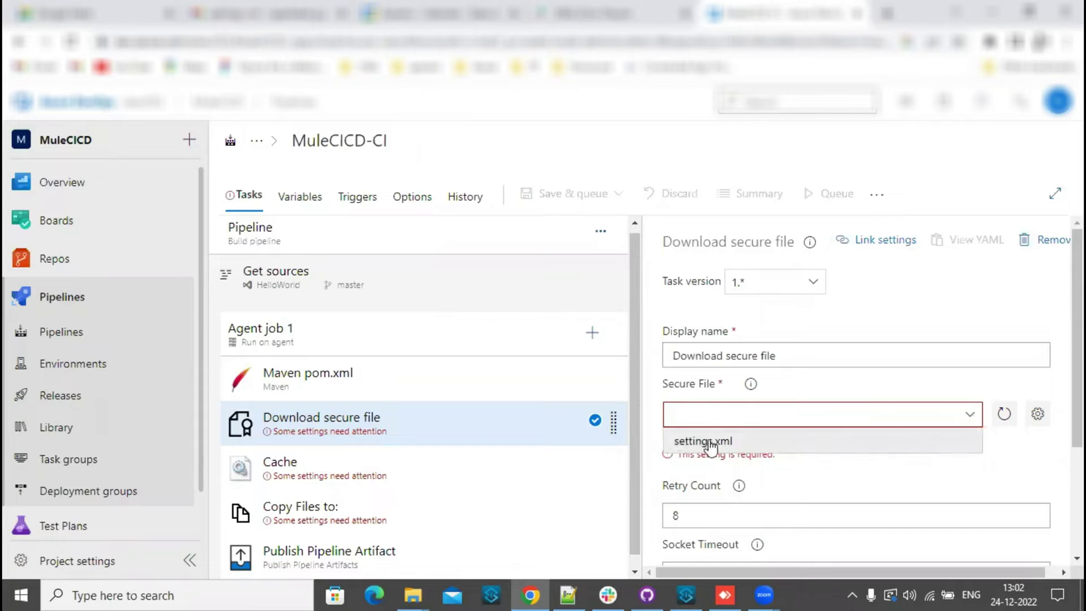
left_click(1038, 414)
left_click(679, 330)
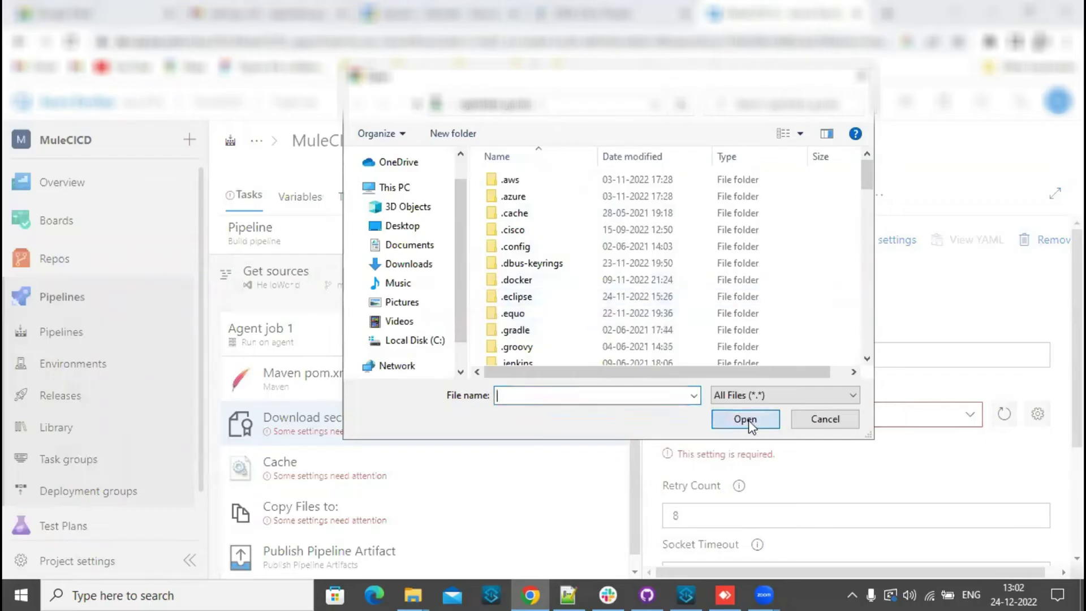
left_click(861, 75)
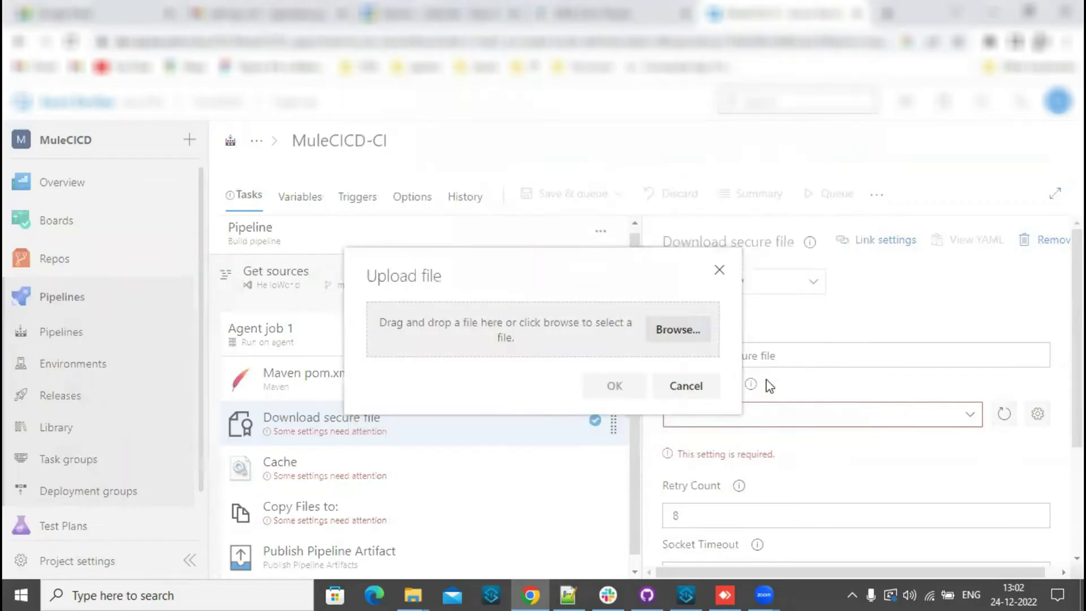
left_click(720, 270)
Set the secure file of the Download secure file task to settings.xml.
left_click(968, 417)
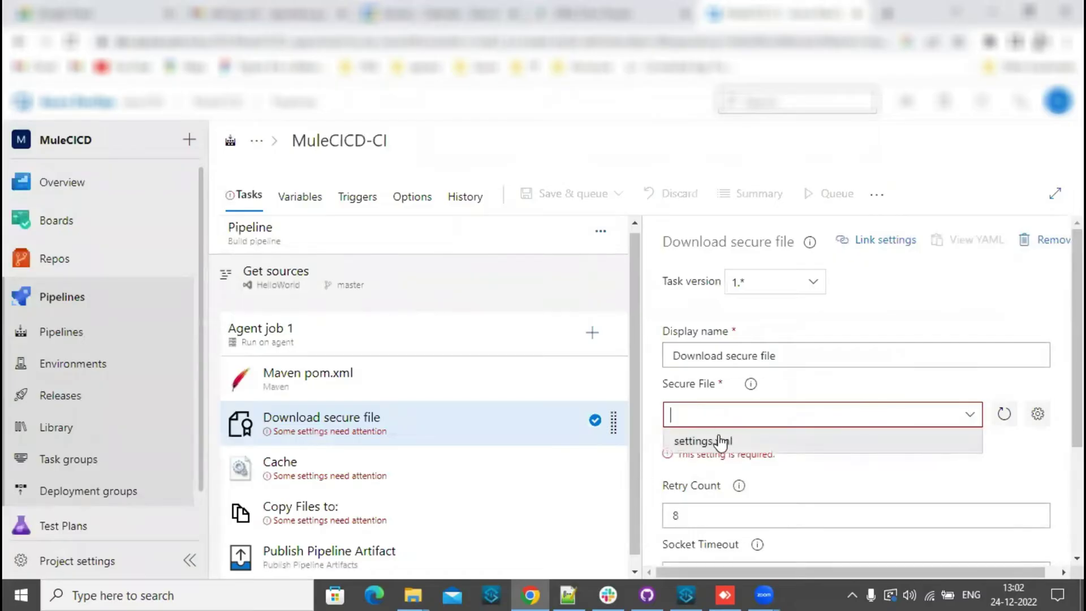
left_click(719, 442)
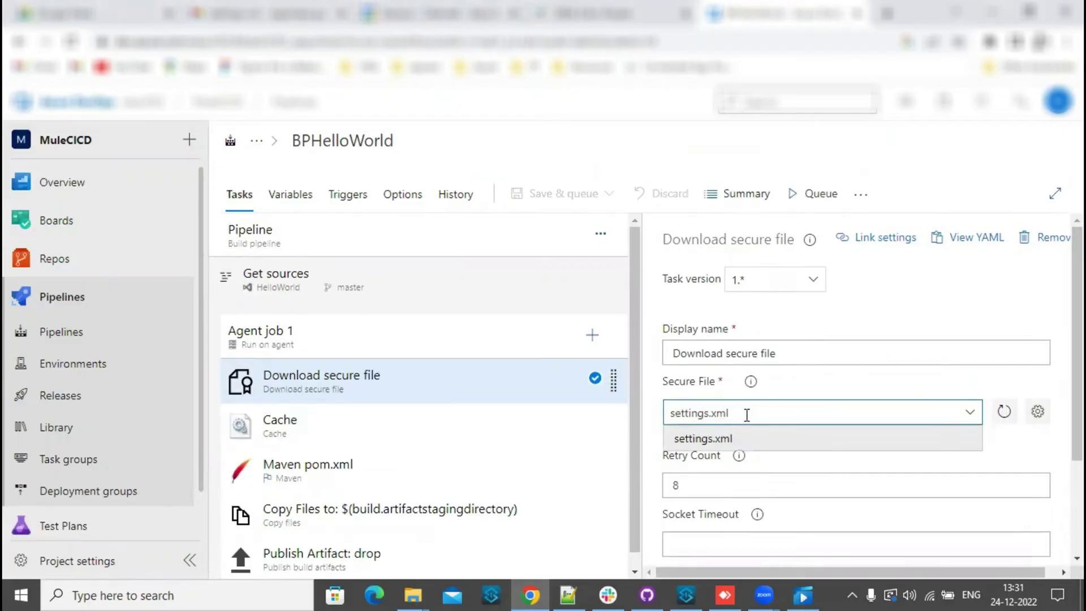
left_click_drag(747, 415, 630, 428)
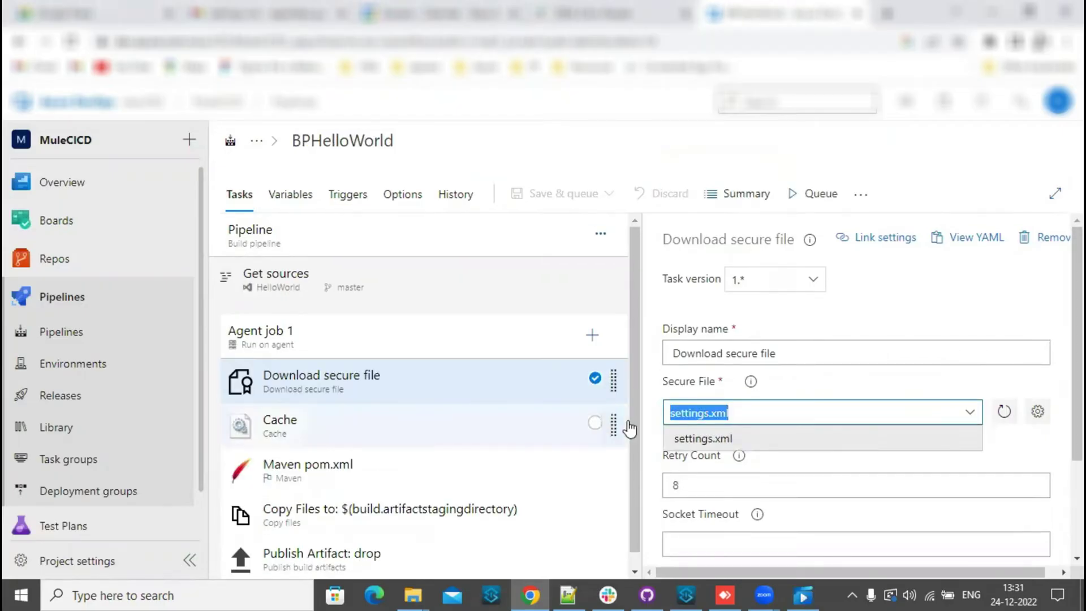
left_click(809, 408)
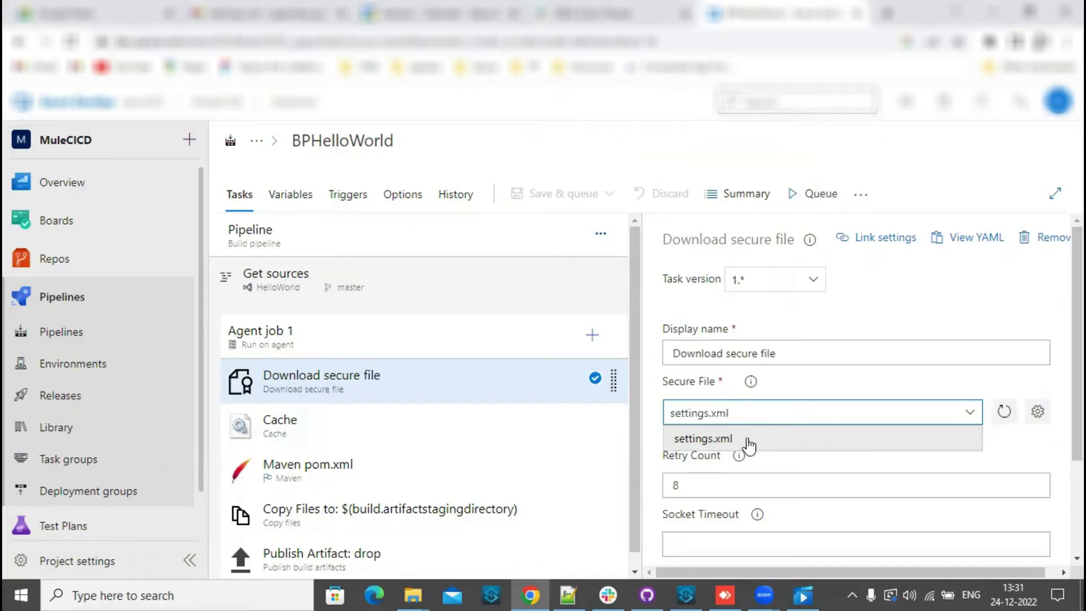
Switch to the settings.xml file in Notepad++ and examine the start of its servers section.
left_click(568, 594)
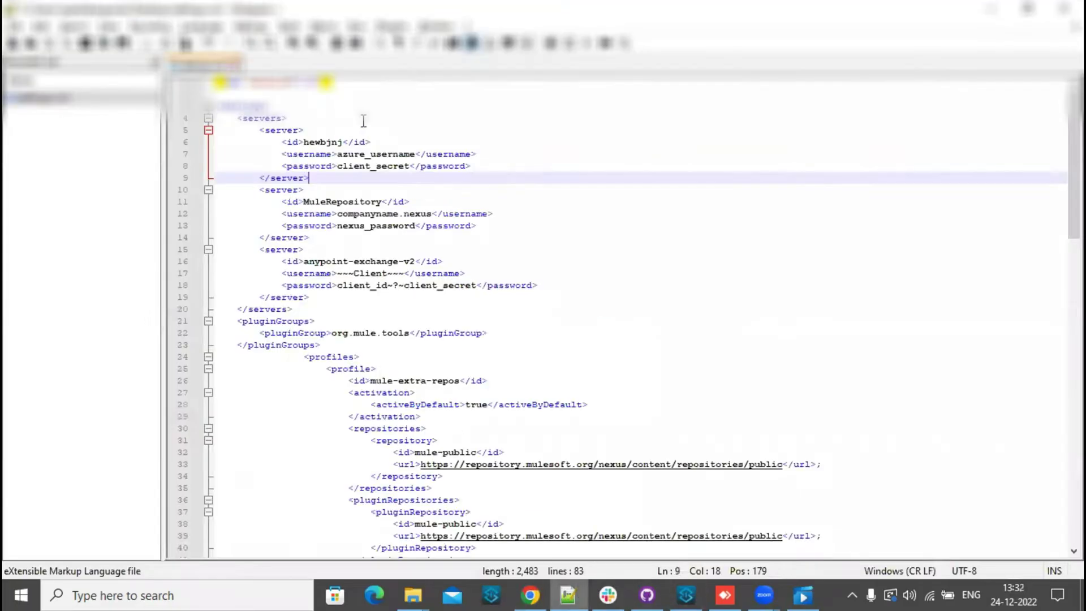
left_click(364, 119)
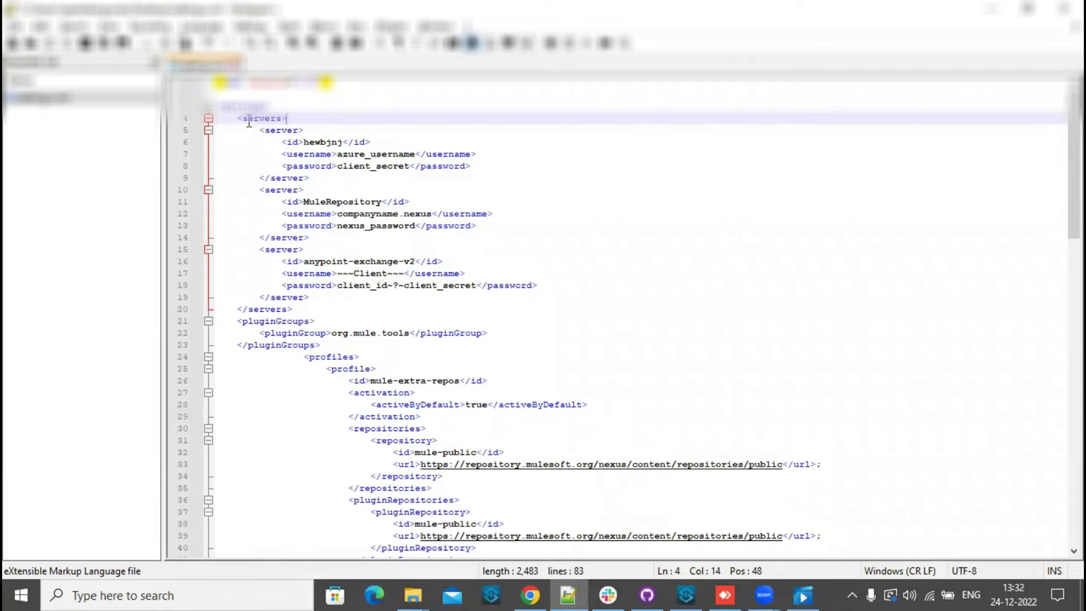
left_click_drag(240, 119, 335, 124)
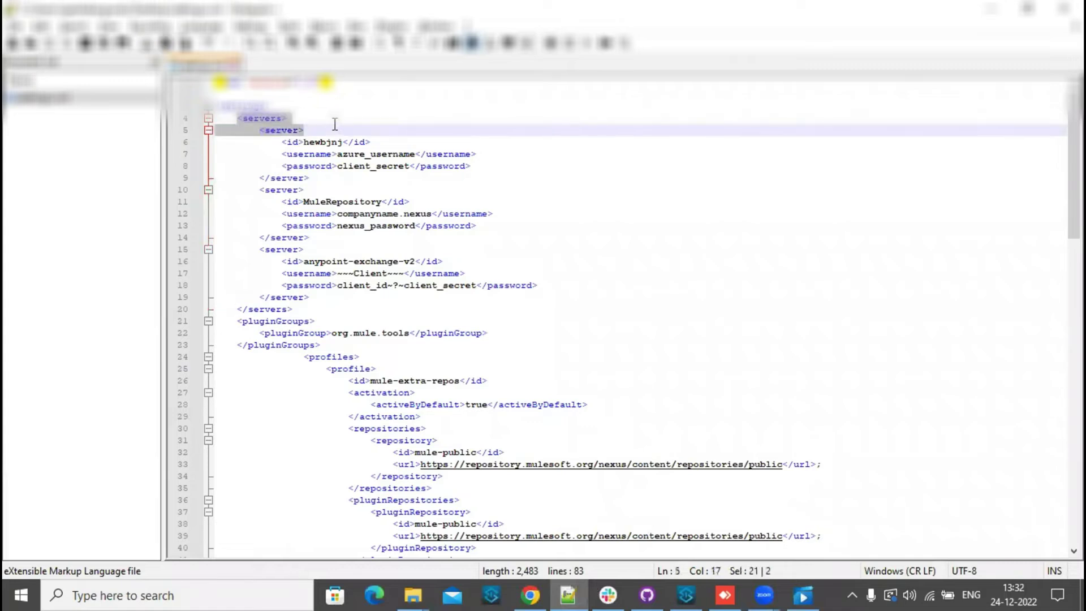
left_click(335, 124)
Examine the MuleRepository server entry in settings.xml, including its id, Nexus username and password placeholders.
left_click_drag(260, 190, 335, 235)
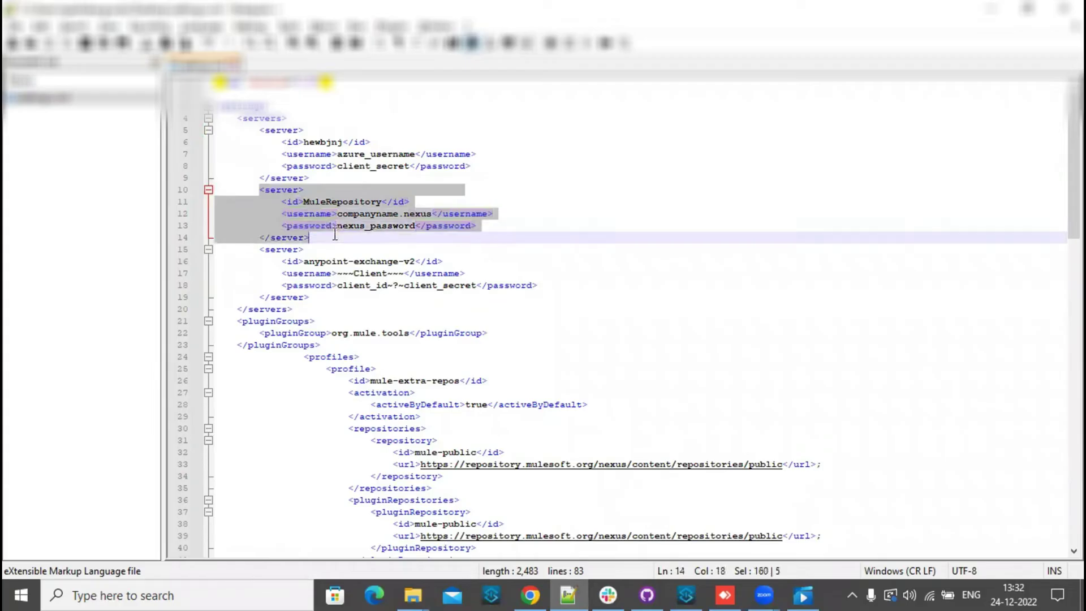
triple_click(305, 202)
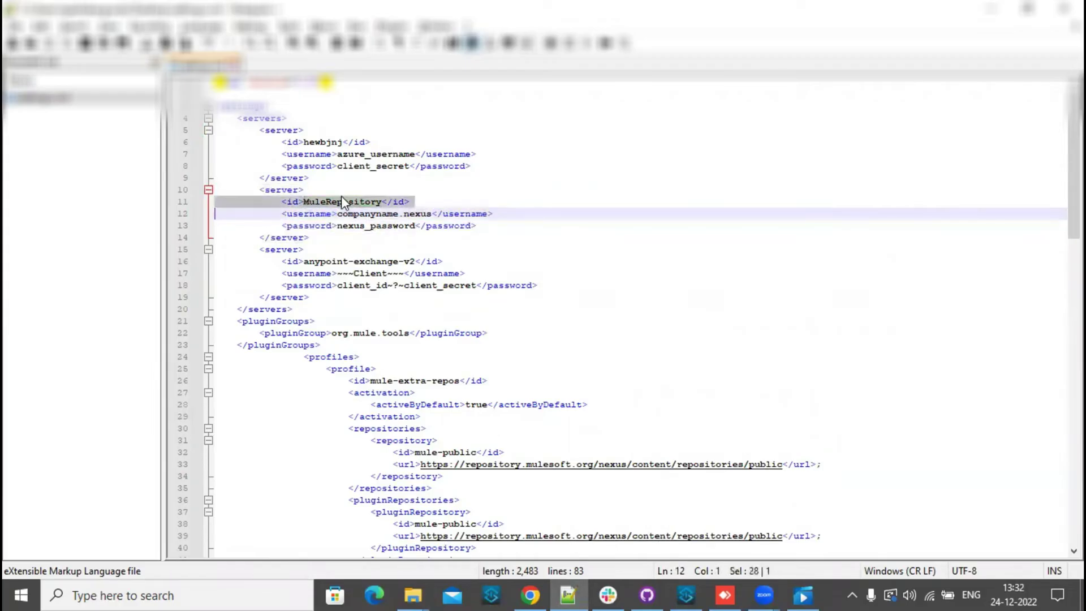
double_click(342, 201)
left_click(358, 214)
double_click(359, 213)
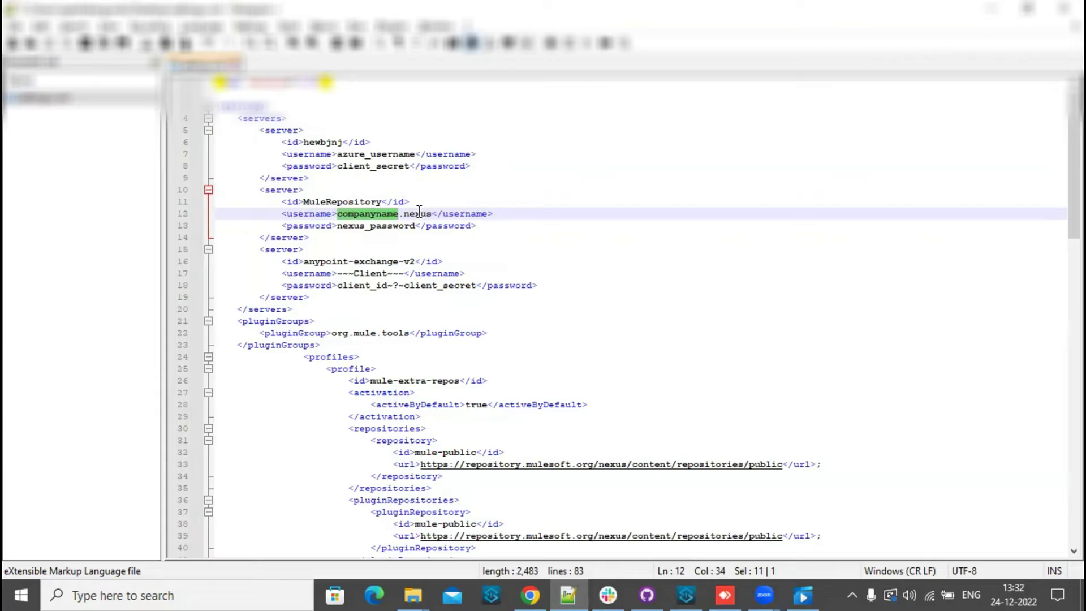
triple_click(378, 215)
double_click(378, 215)
double_click(411, 214)
left_click_drag(342, 226, 386, 221)
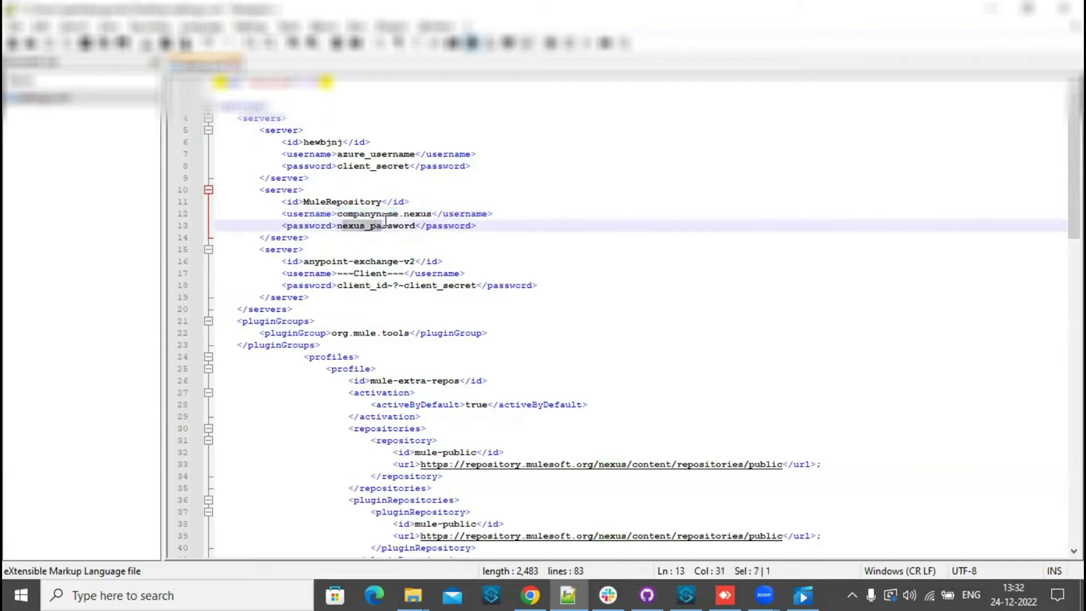
Examine the id of the anypoint-exchange-v2 server entry in settings.xml, including its version suffix.
left_click(322, 239)
left_click_drag(282, 262, 335, 288)
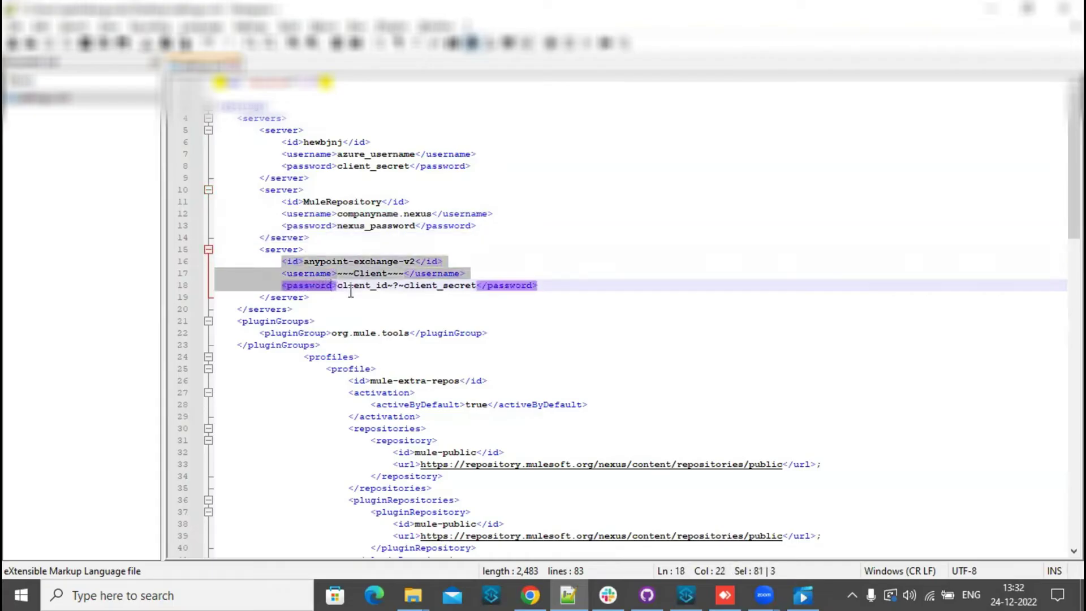
left_click(351, 291)
left_click_drag(304, 262, 415, 266)
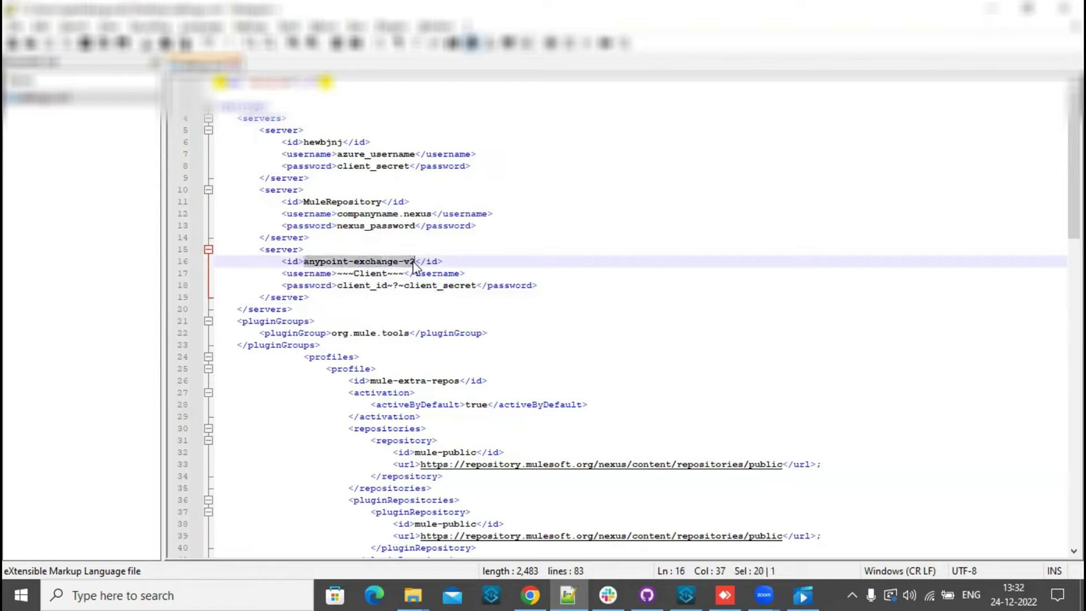
left_click(414, 262)
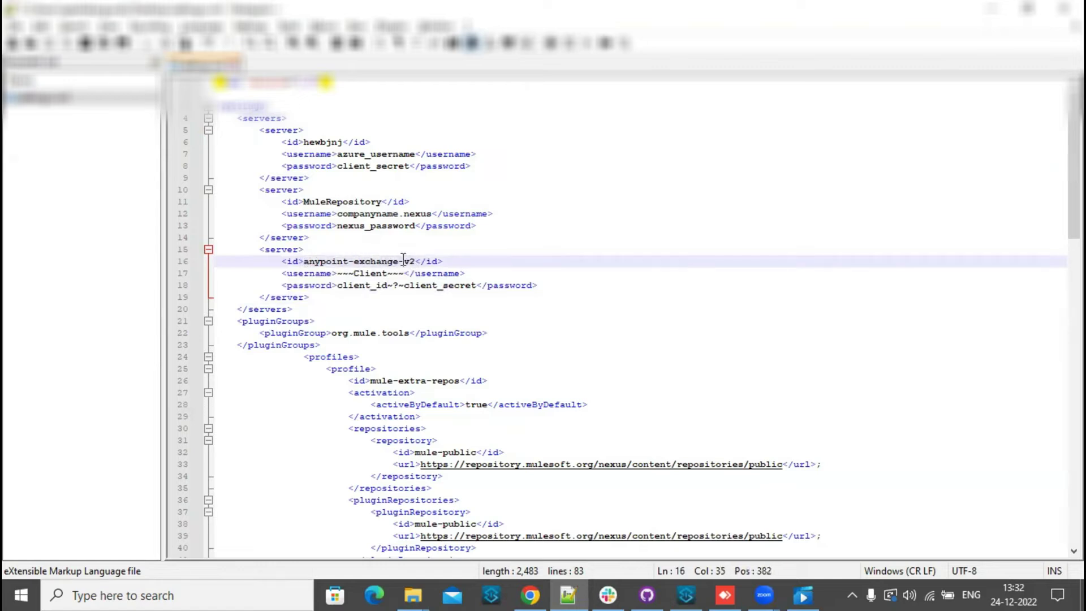
left_click_drag(404, 261, 419, 261)
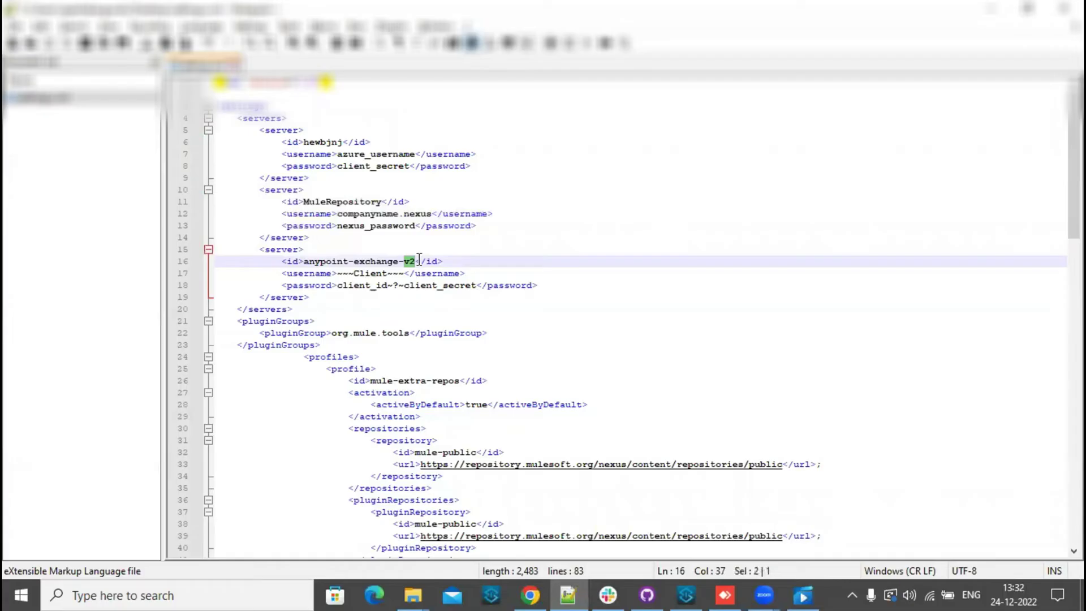
left_click(366, 286)
Examine the username line and the client_id and client_secret placeholders in the password line of the anypoint-exchange-v2 server.
left_click_drag(282, 273, 467, 272)
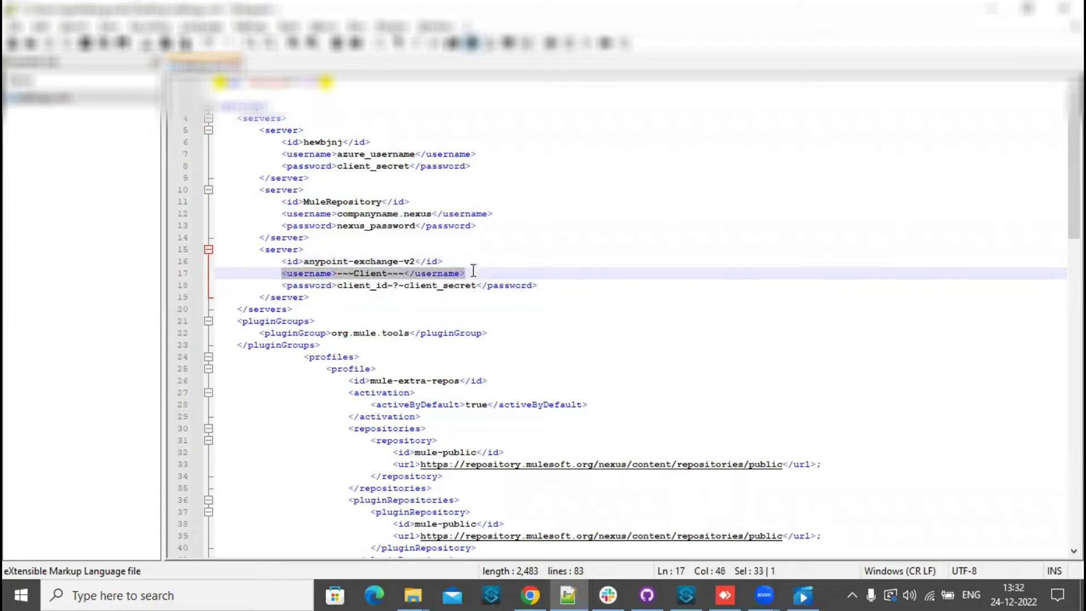
left_click_drag(281, 285, 552, 284)
left_click(385, 285)
double_click(382, 285)
double_click(428, 274)
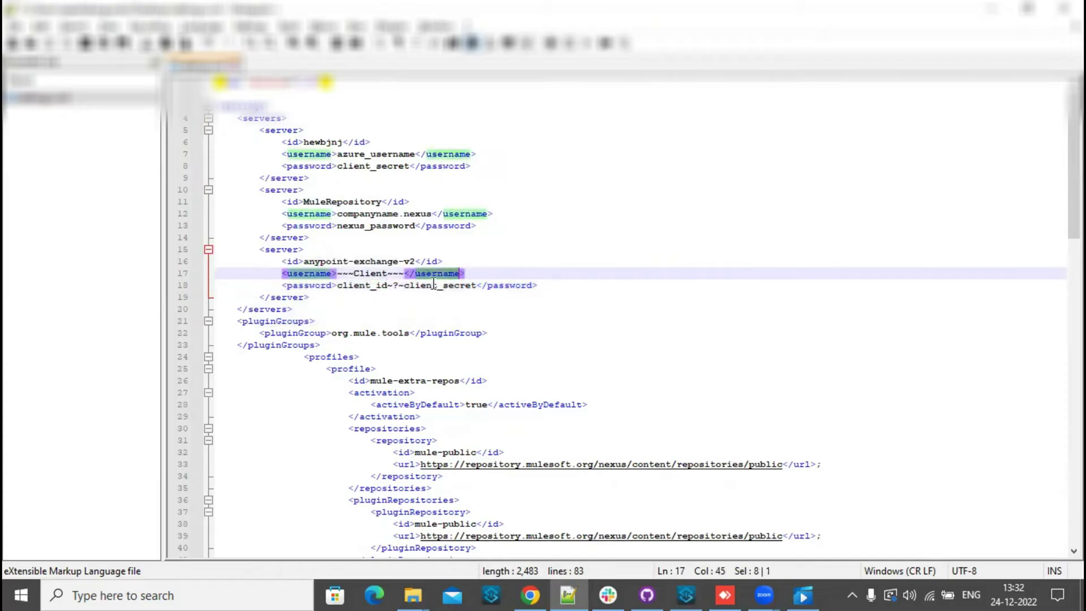
double_click(433, 285)
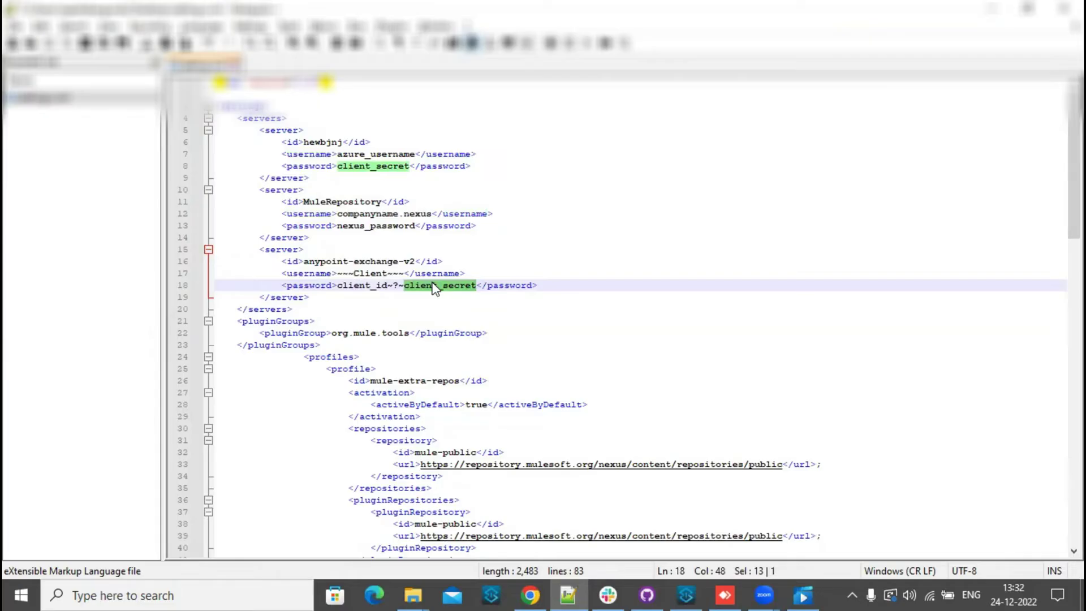
left_click(386, 302)
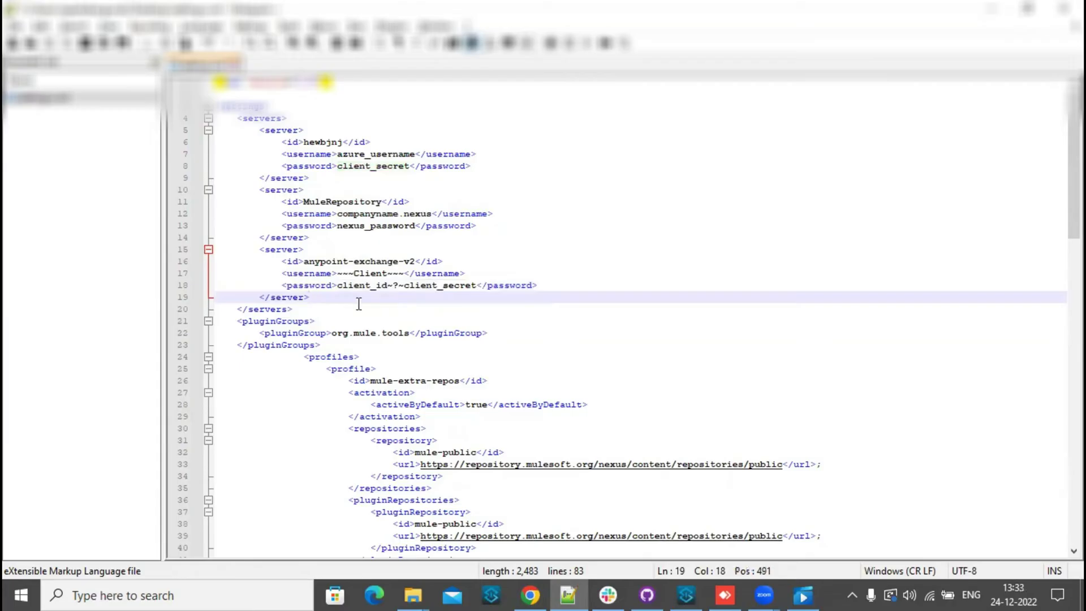
Examine the Exchange Repository entry near the end of settings.xml, including its id, name and the org_id placeholder in its URL.
scroll(359, 304, "down", 13)
scroll(358, 304, "down", 6)
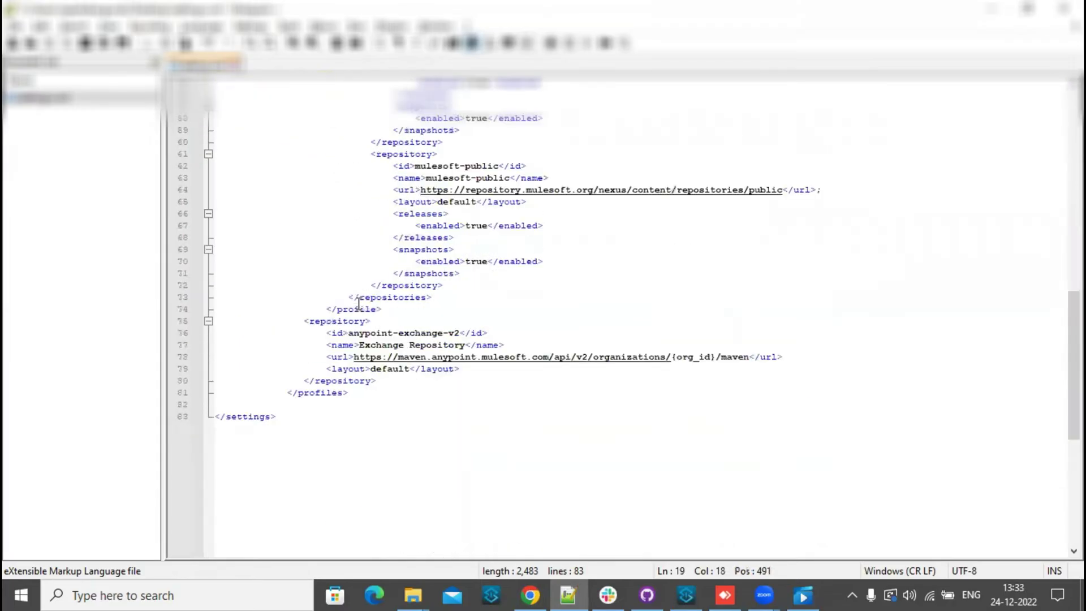
left_click_drag(304, 323, 478, 366)
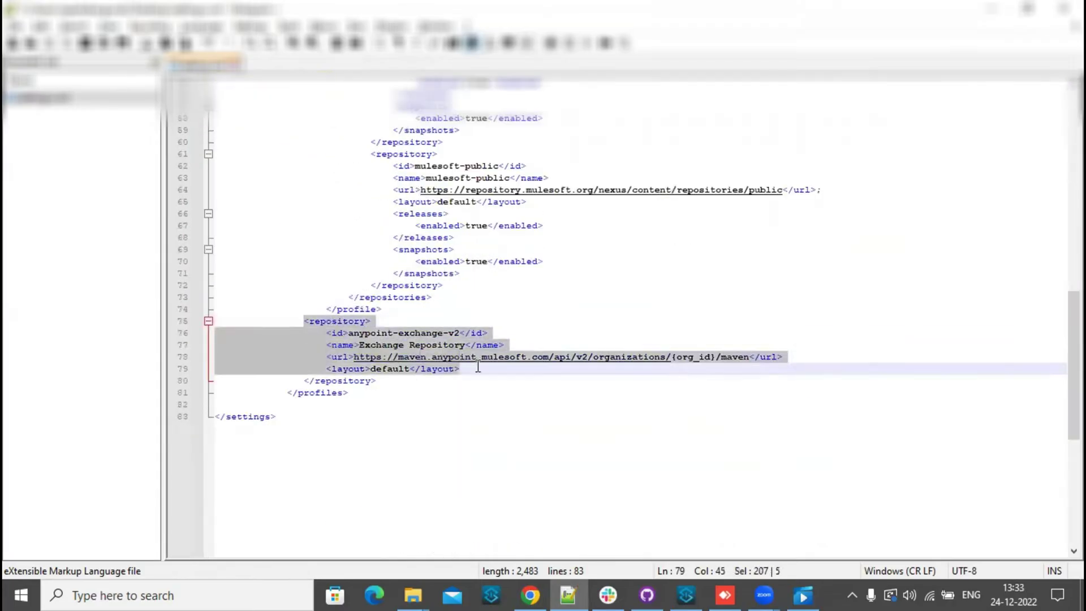
triple_click(351, 332)
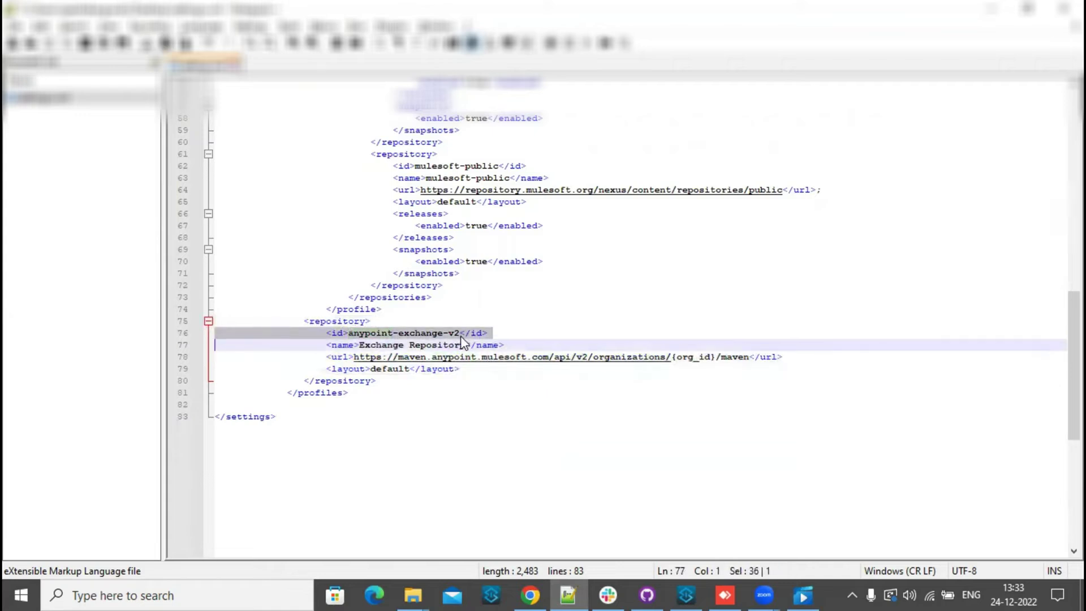
left_click_drag(362, 346, 470, 346)
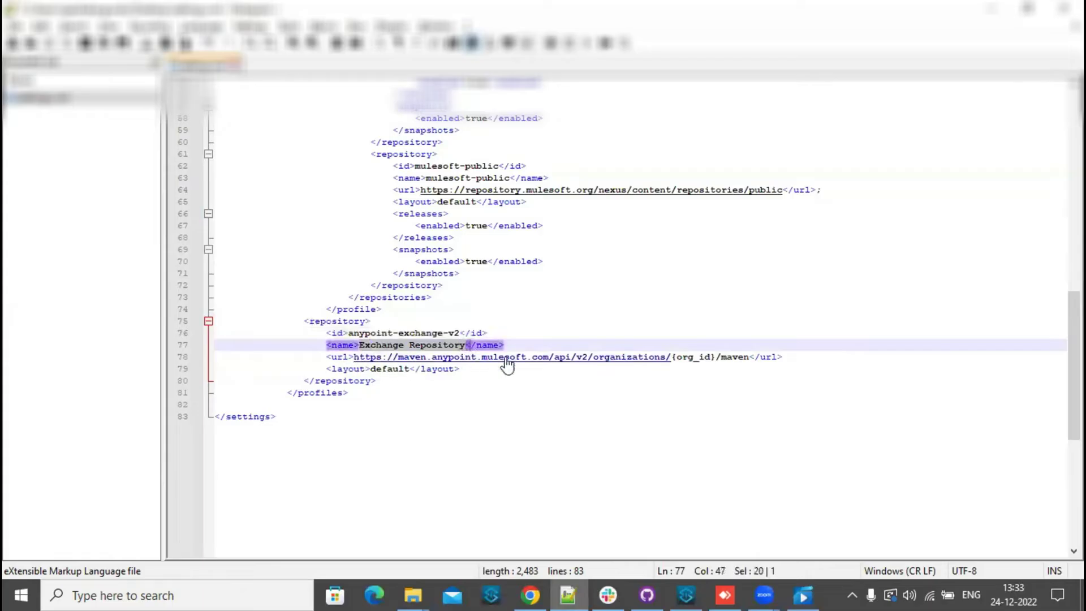
left_click_drag(672, 354, 716, 353)
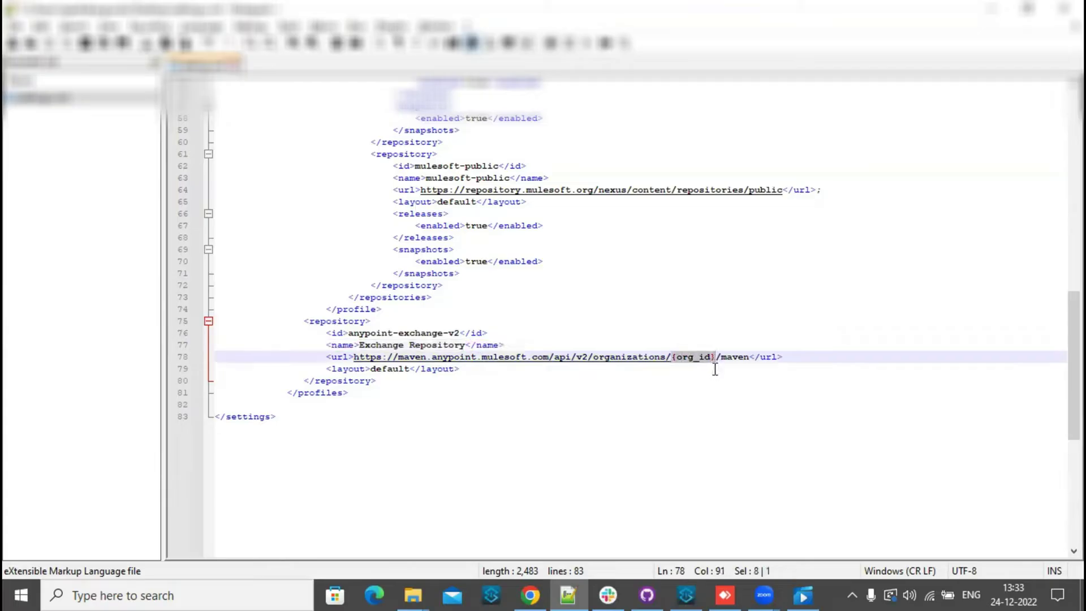
left_click(701, 358)
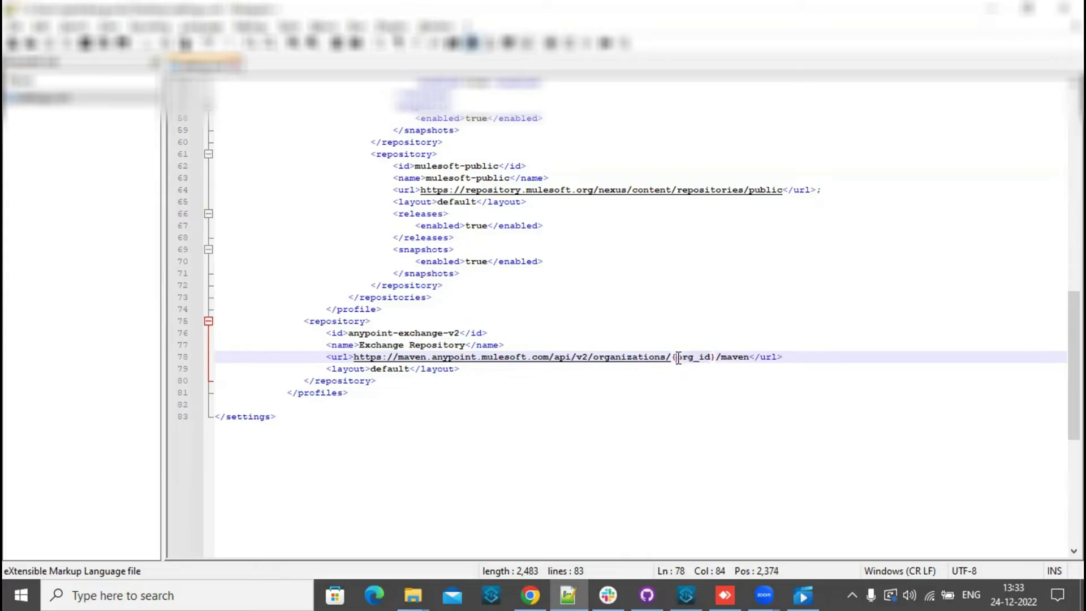
left_click_drag(678, 357, 711, 356)
left_click(788, 359)
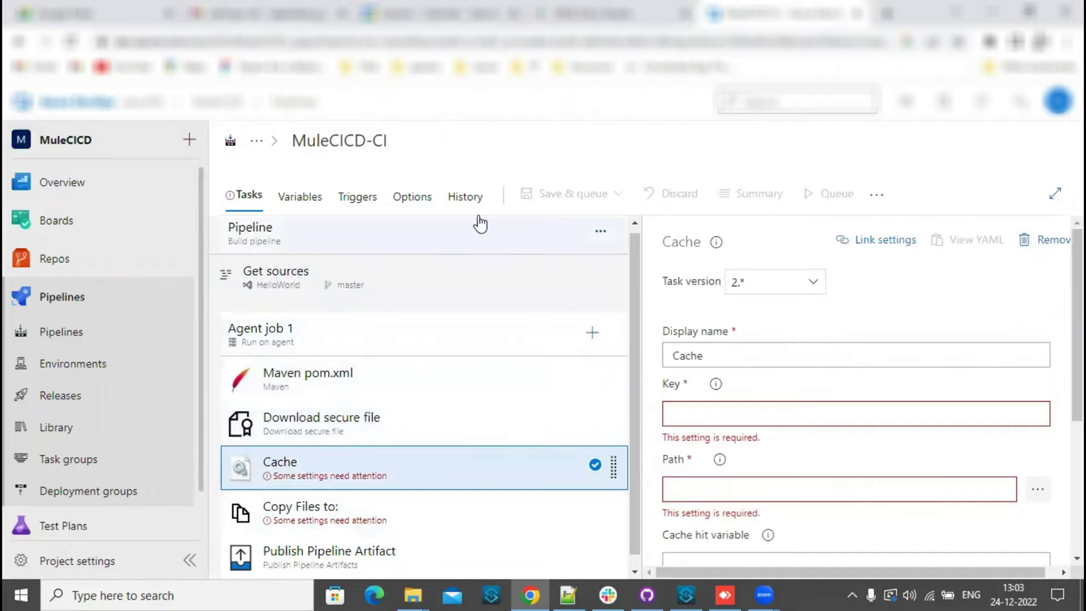
Switch to Azure DevOps in Chrome, leave the MuleCICD-CI pipeline and open the BPHelloWorld pipeline for editing.
left_click(255, 141)
left_click(272, 166)
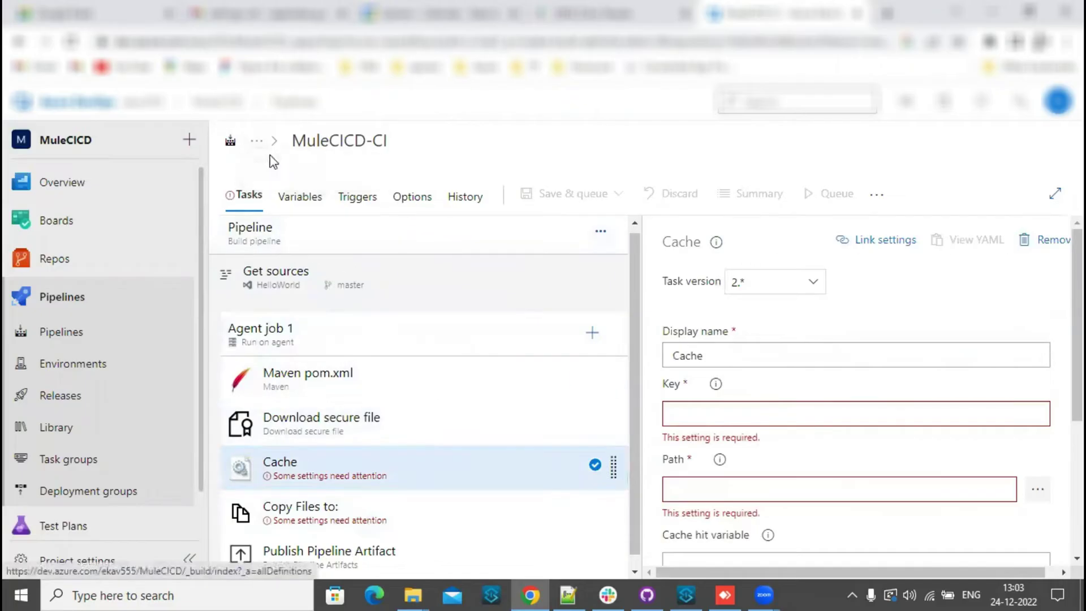
left_click(605, 388)
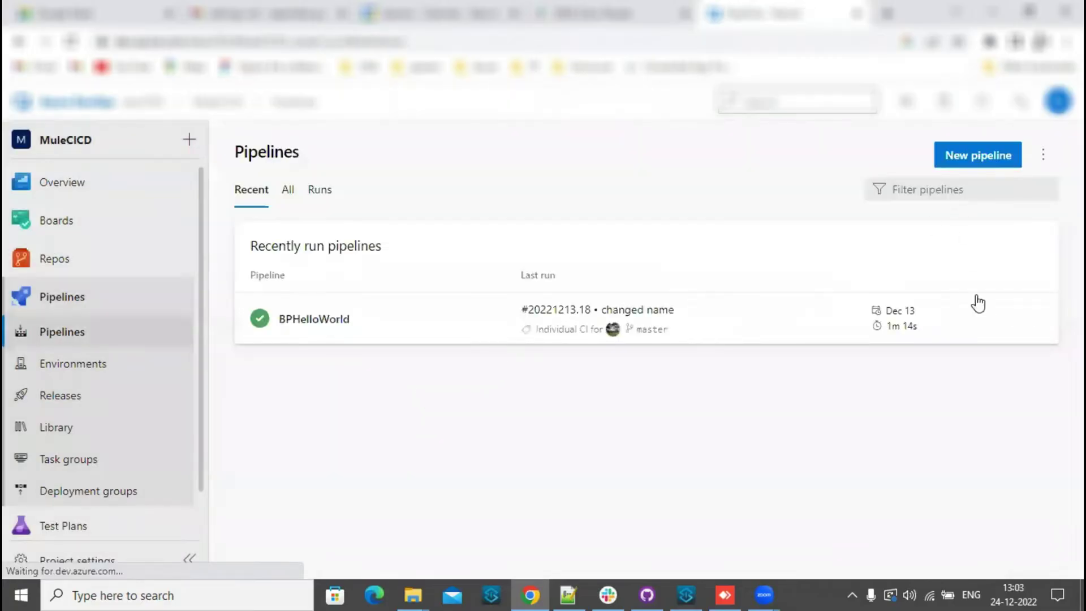
left_click(1035, 318)
left_click(933, 355)
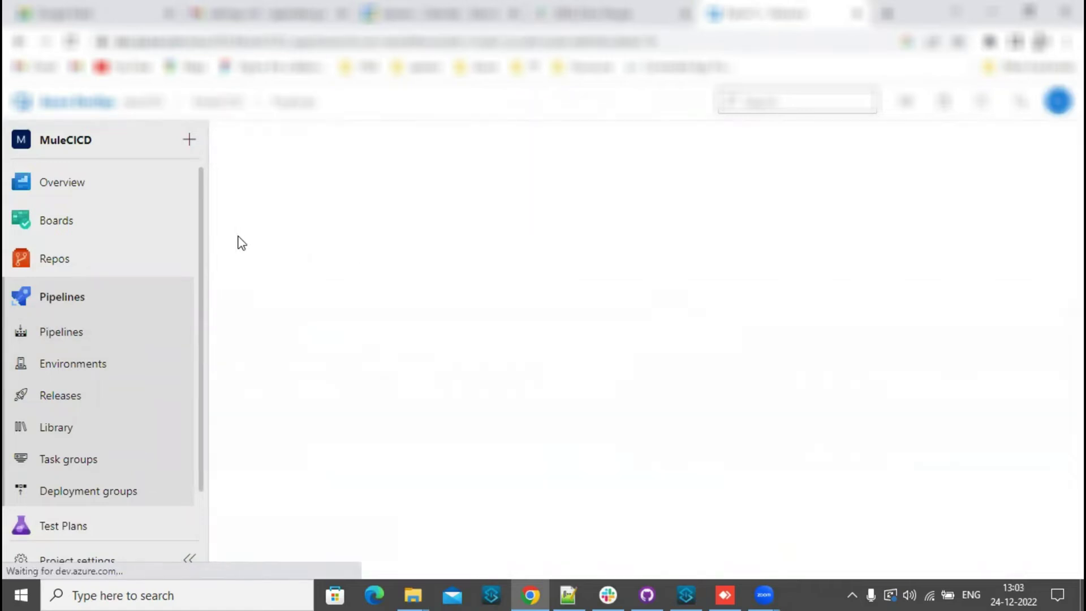
Review the Download secure file task of BPHelloWorld, including its secure file and the reference name under its output variables.
scroll(405, 417, "down", 1)
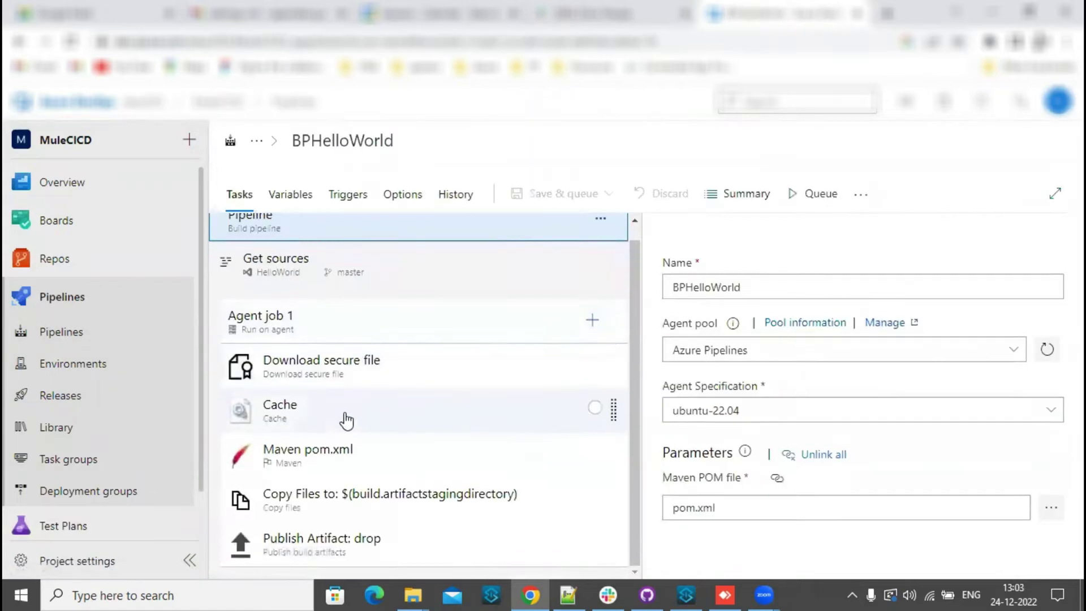
left_click(394, 387)
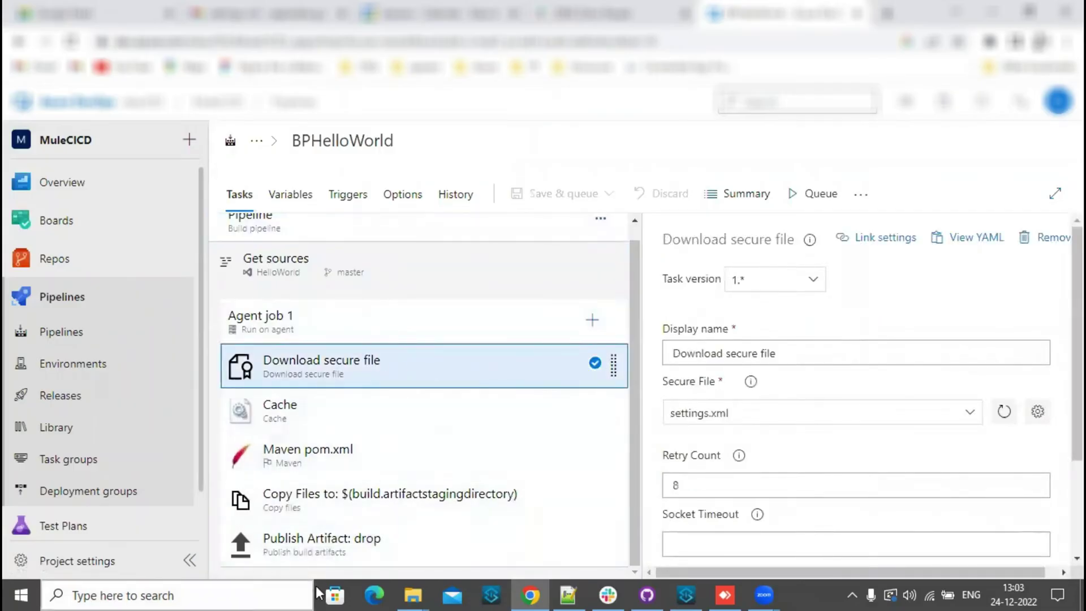
left_click(843, 409)
left_click_drag(1073, 353, 1074, 446)
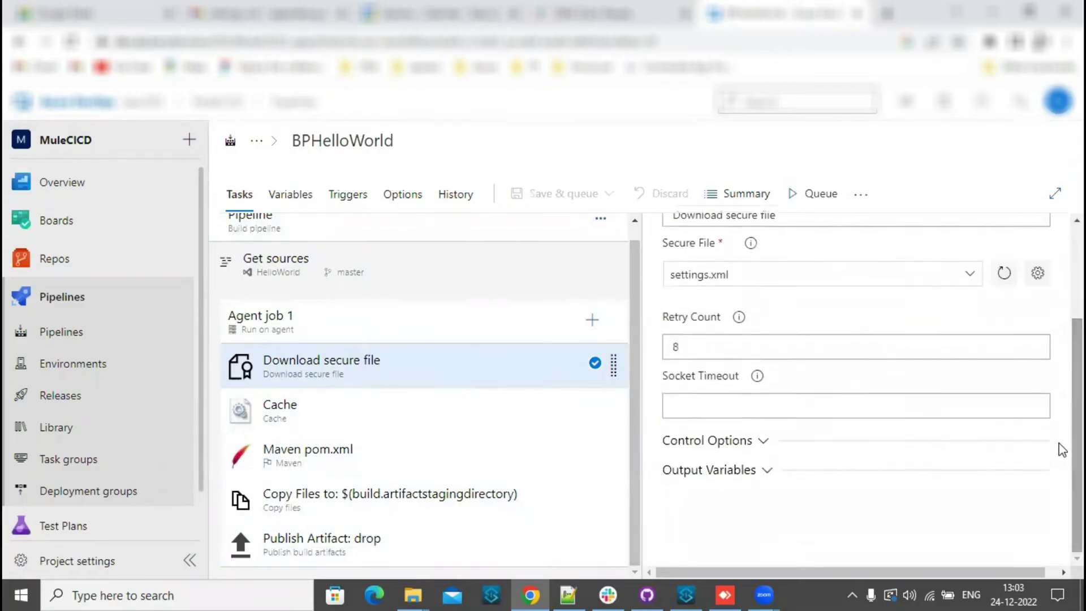
left_click(739, 471)
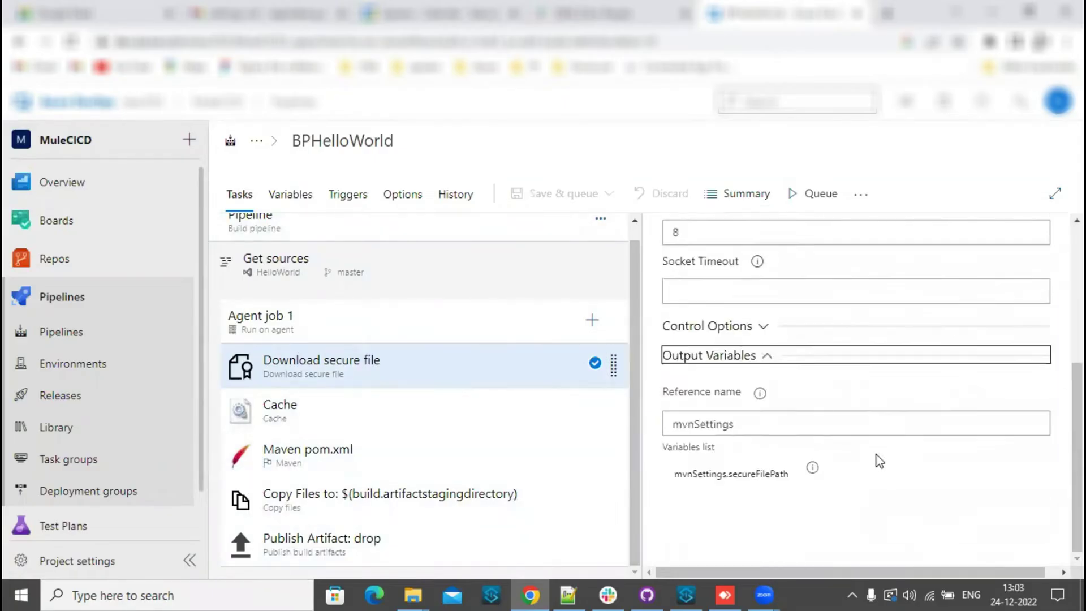
left_click_drag(751, 424, 652, 432)
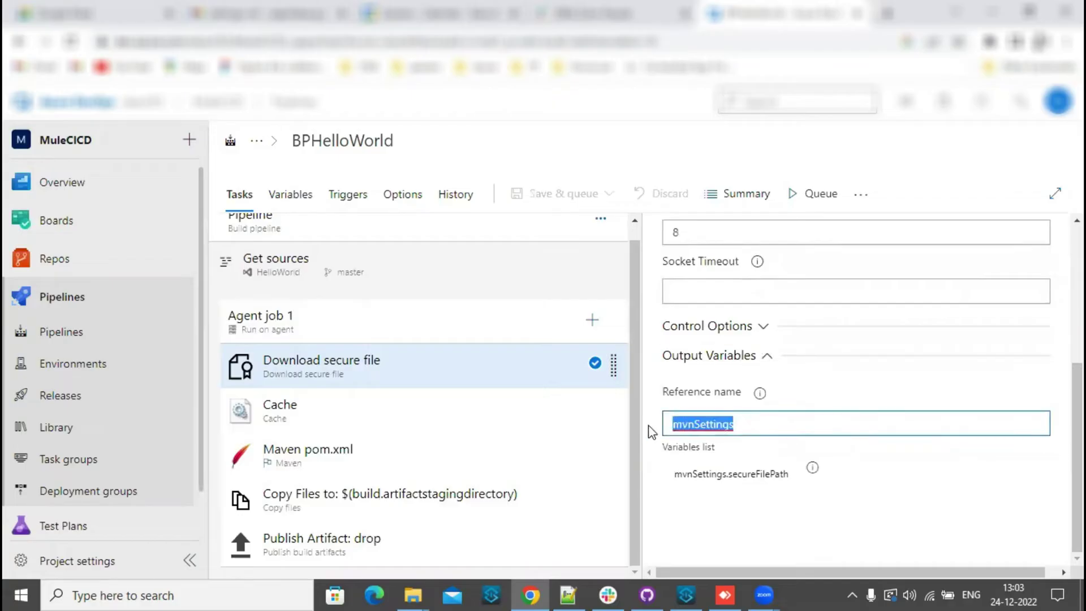
Review the Cache task's key, path, cache hit variable and additional restore key prefixes.
left_click(407, 406)
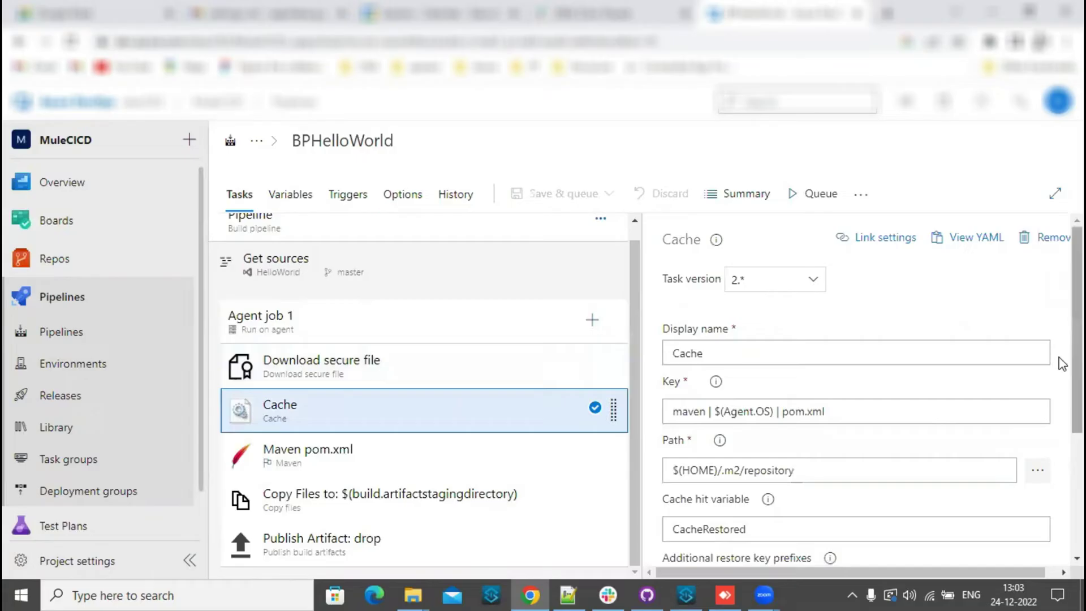
scroll(1063, 356, "down", 2)
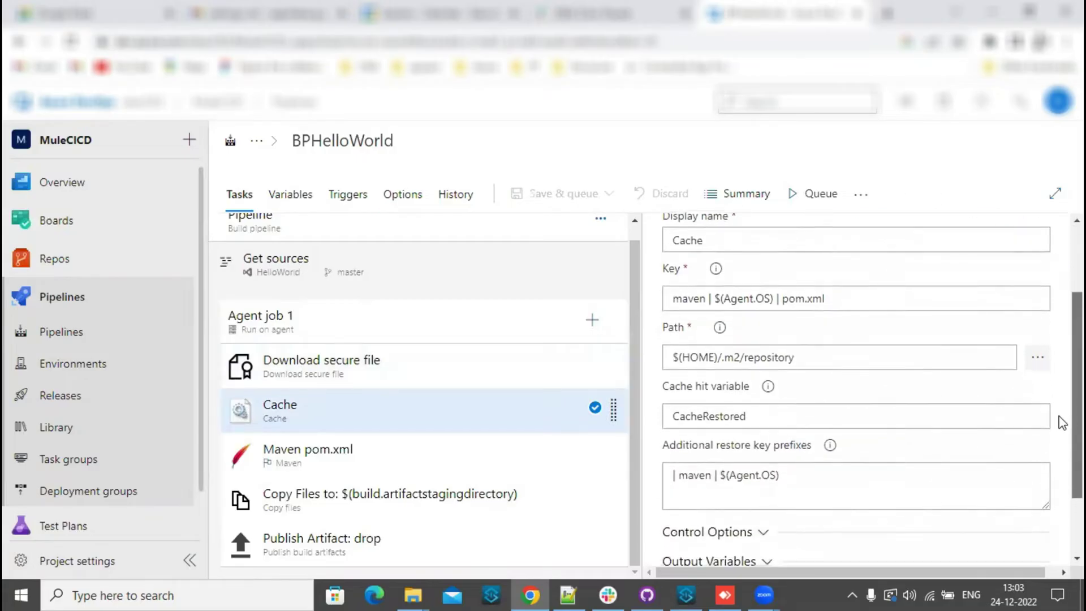
scroll(1063, 419, "up", 1)
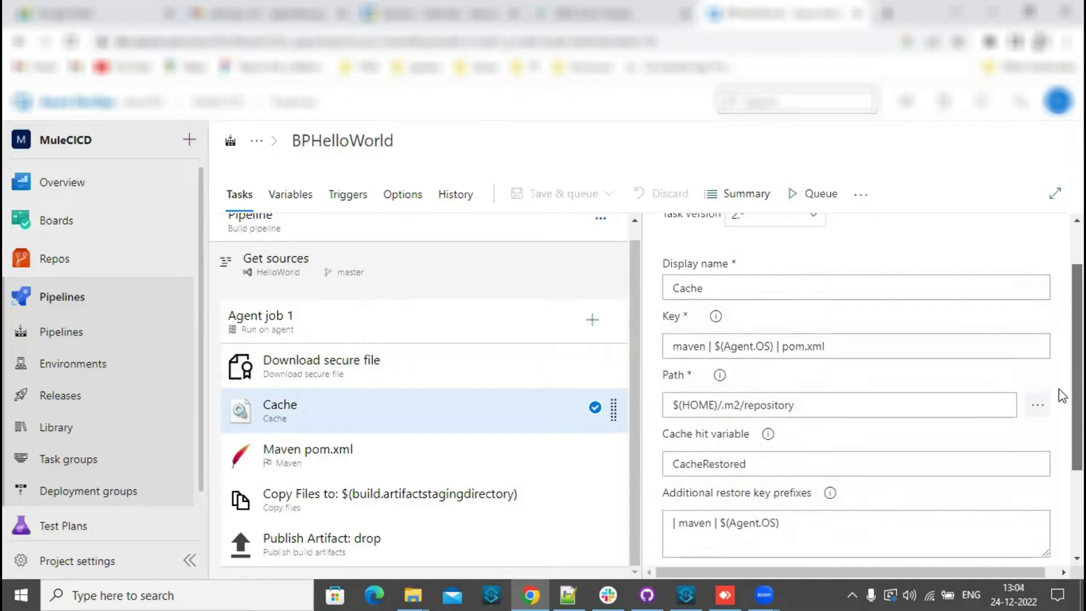
scroll(1063, 395, "up", 1)
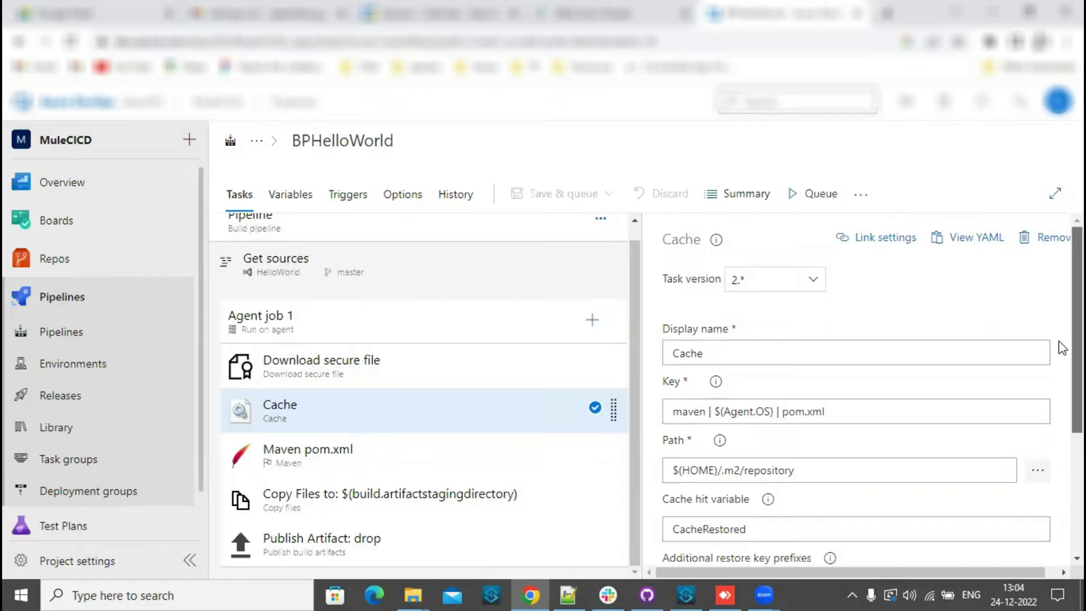
scroll(1063, 347, "down", 1)
Review the Maven pom.xml task's goal, its test-skipping and settings-file options, and its code analysis settings.
left_click(407, 448)
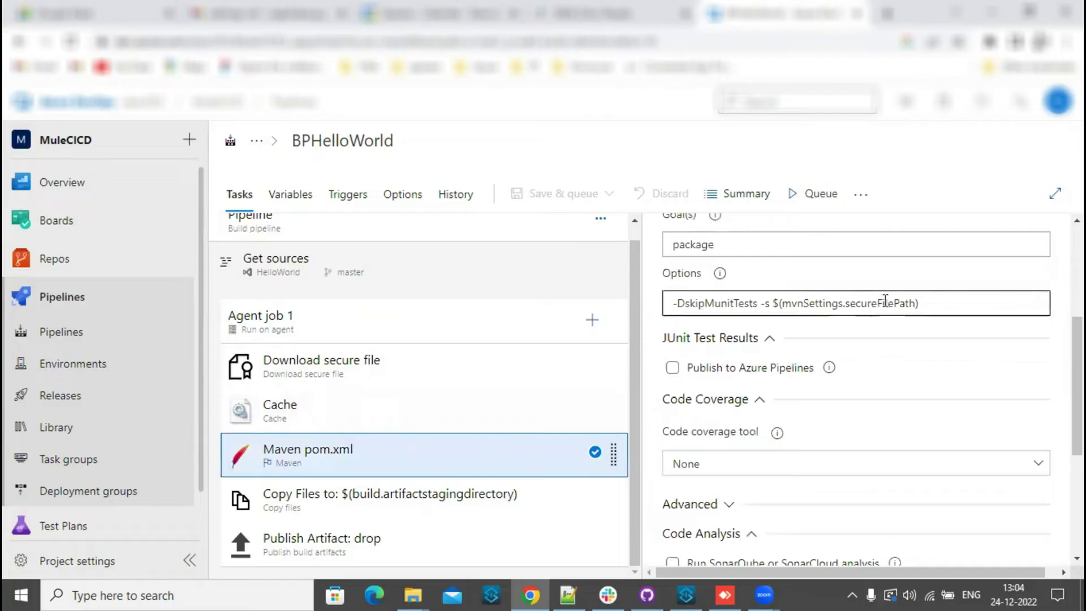
left_click_drag(758, 304, 675, 304)
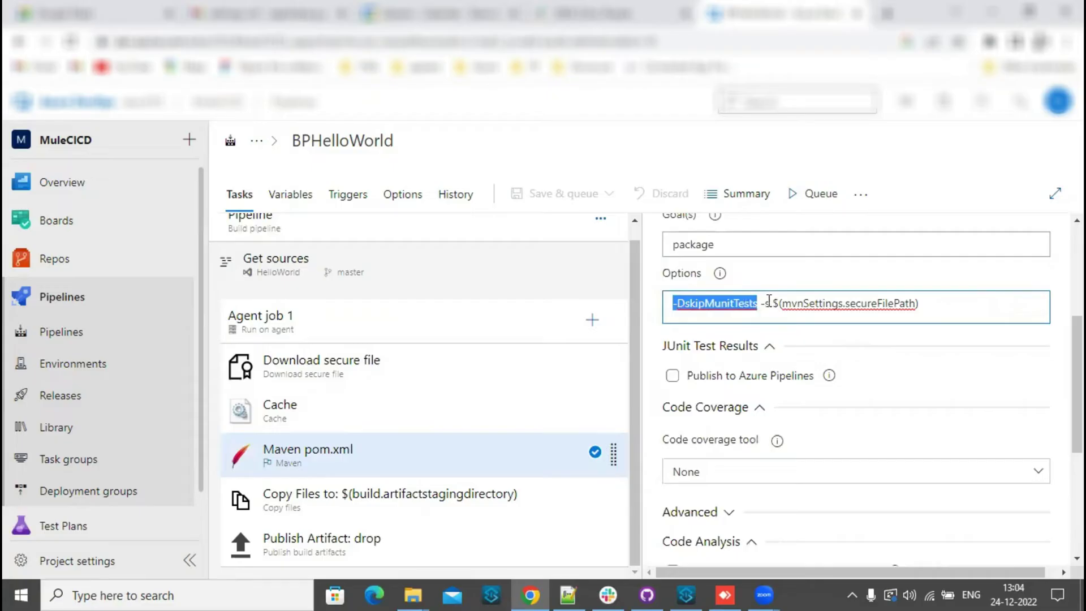
left_click_drag(760, 303, 831, 304)
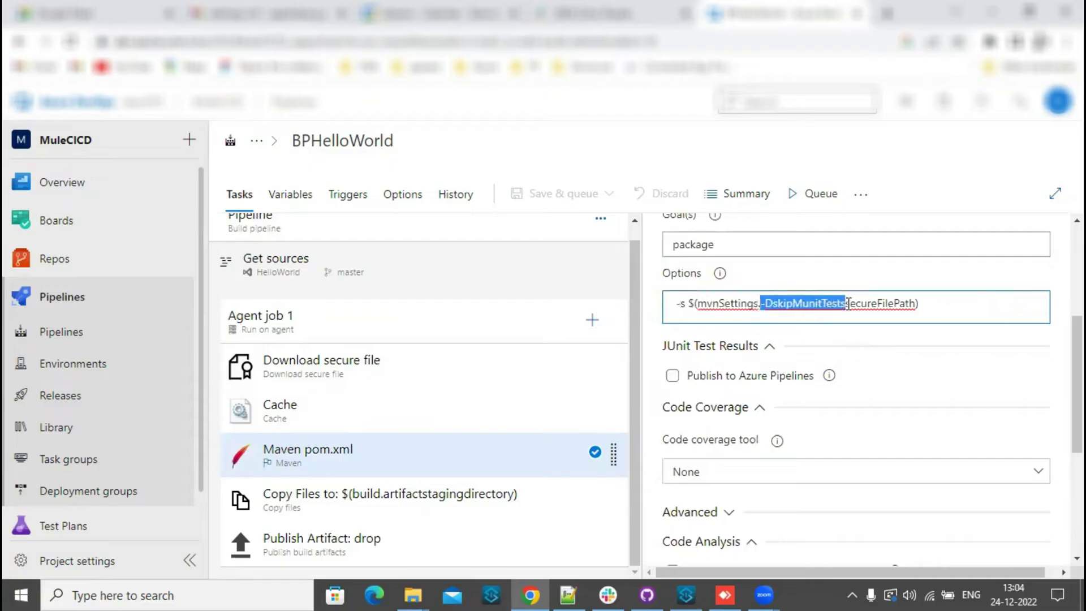
key("ctrl+z")
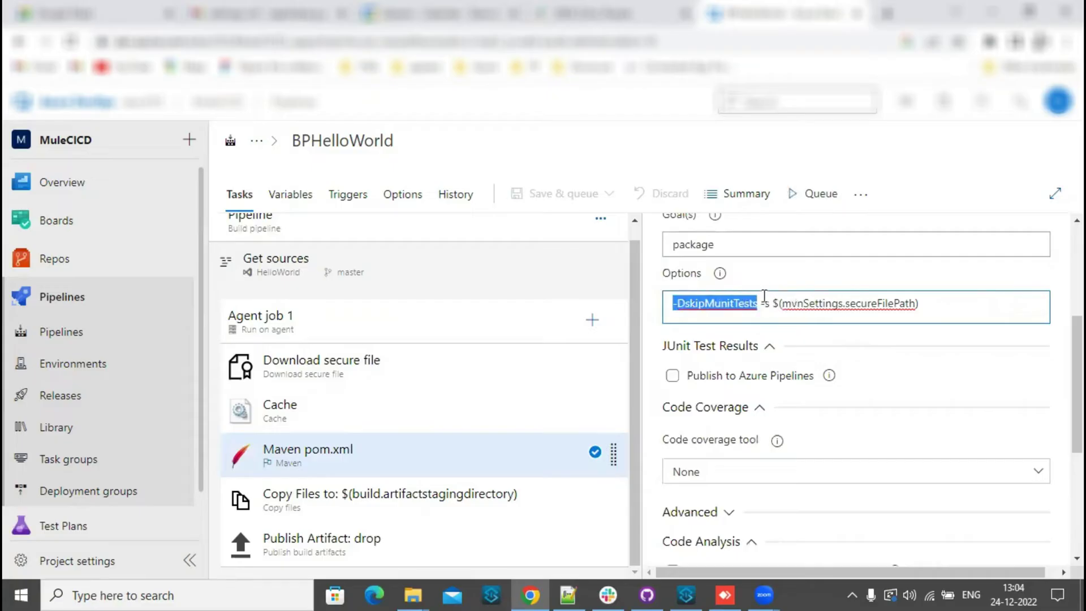
double_click(765, 304)
left_click(914, 310, "shift")
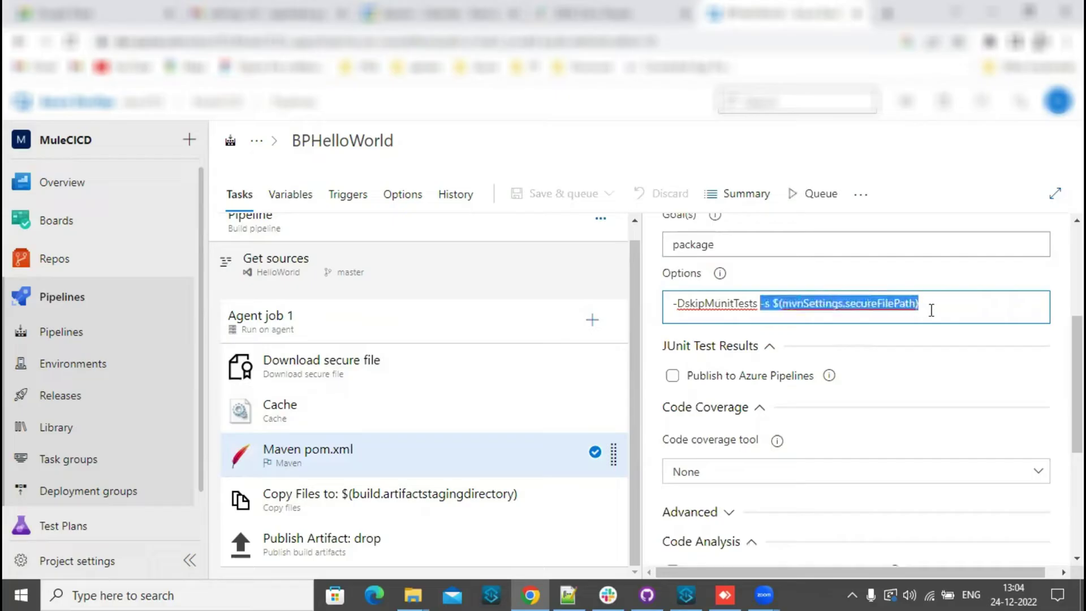
scroll(1059, 362, "down", 5)
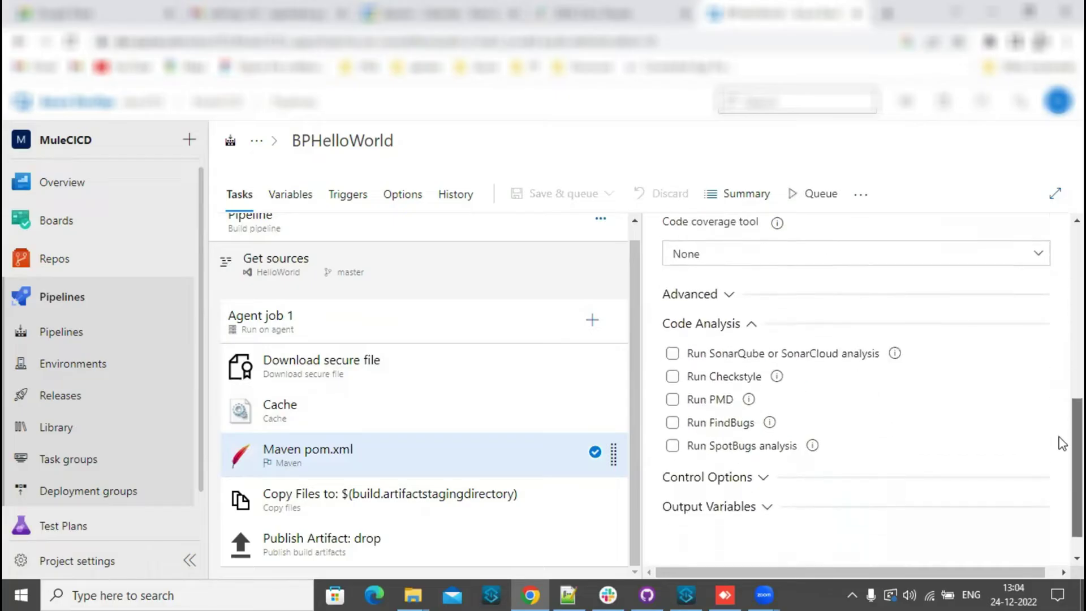
Open the Copy Files task of BPHelloWorld and review the file patterns in its contents setting.
left_click(361, 501)
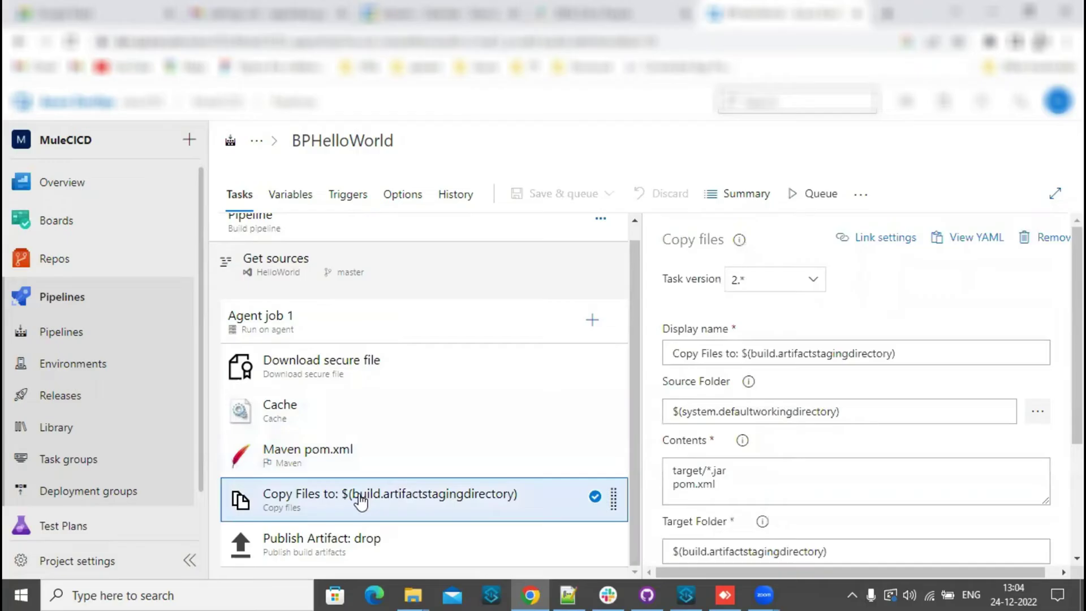
left_click_drag(1063, 331, 1064, 387)
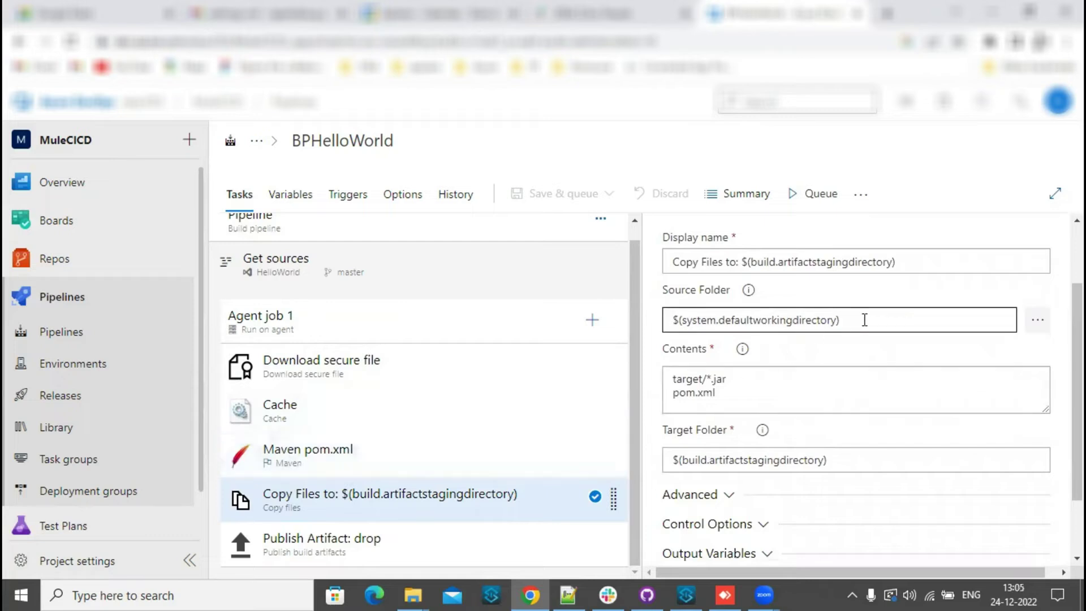
left_click_drag(739, 381, 628, 380)
left_click(752, 387)
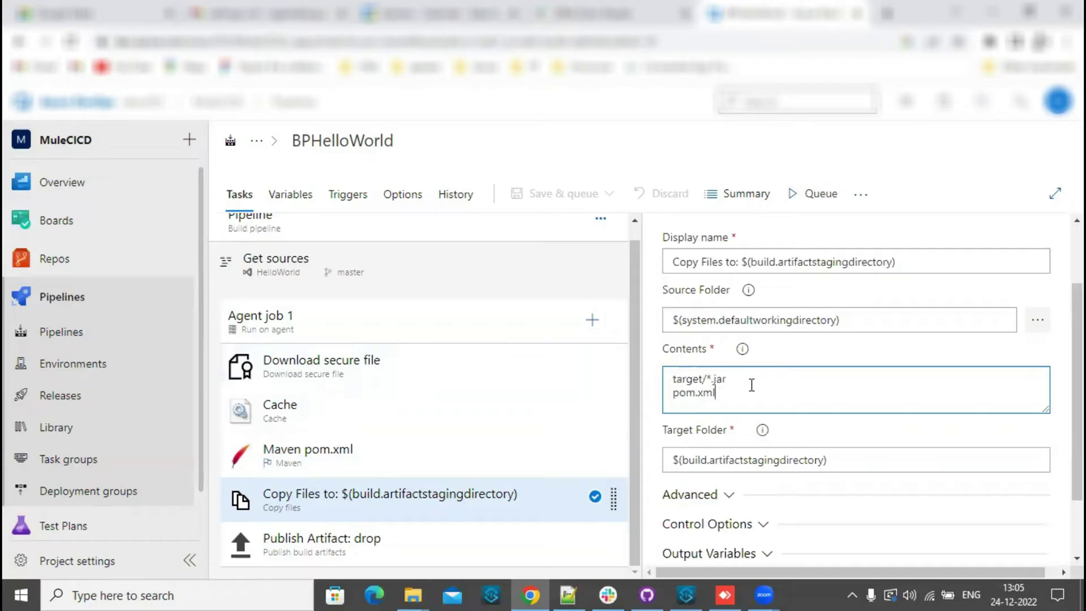
left_click_drag(744, 388, 670, 365)
left_click(740, 380)
left_click_drag(764, 398, 660, 382)
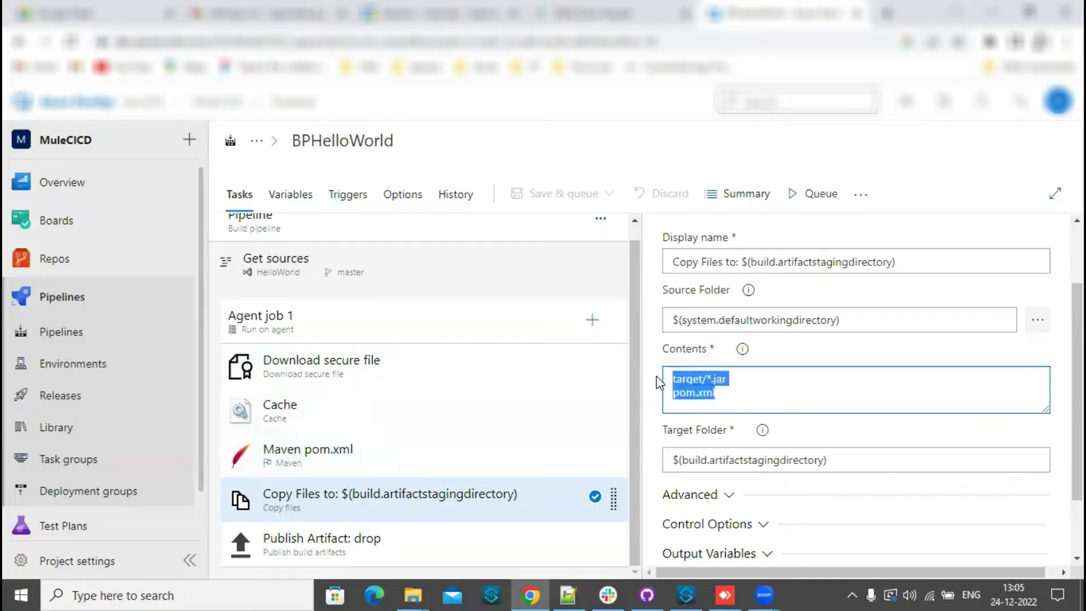
Review the Copy Files task's source folder and target folder, and its remaining settings sections.
left_click(878, 323)
left_click_drag(877, 322, 664, 332)
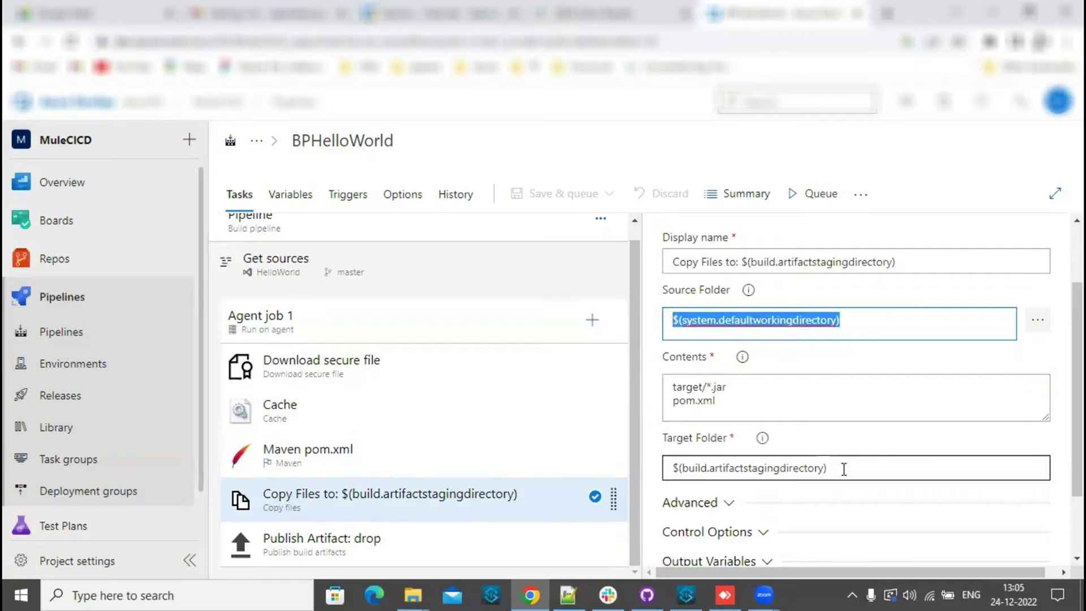
left_click_drag(843, 469, 668, 470)
left_click(1063, 343)
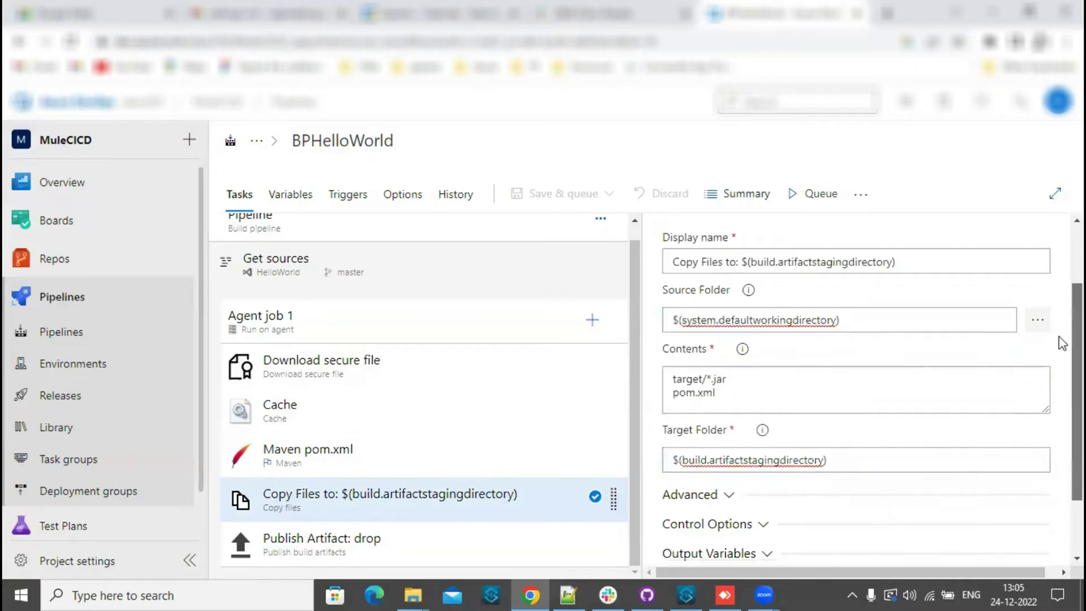
scroll(1062, 343, "down", 2)
left_click(772, 377)
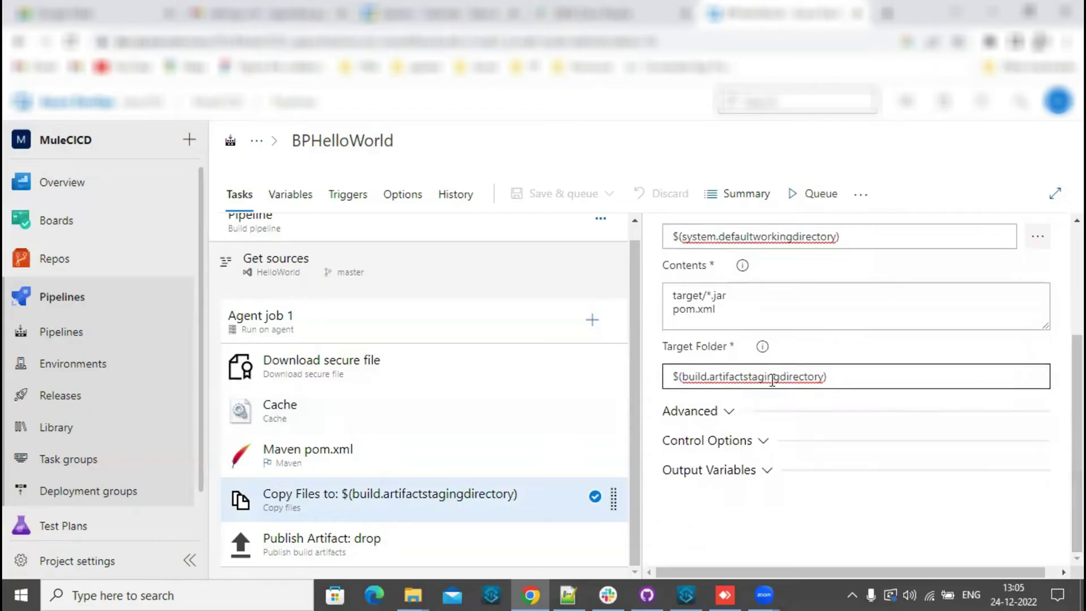
Review the Publish Artifact: drop task's path to publish, artifact name and publish location.
left_click(345, 541)
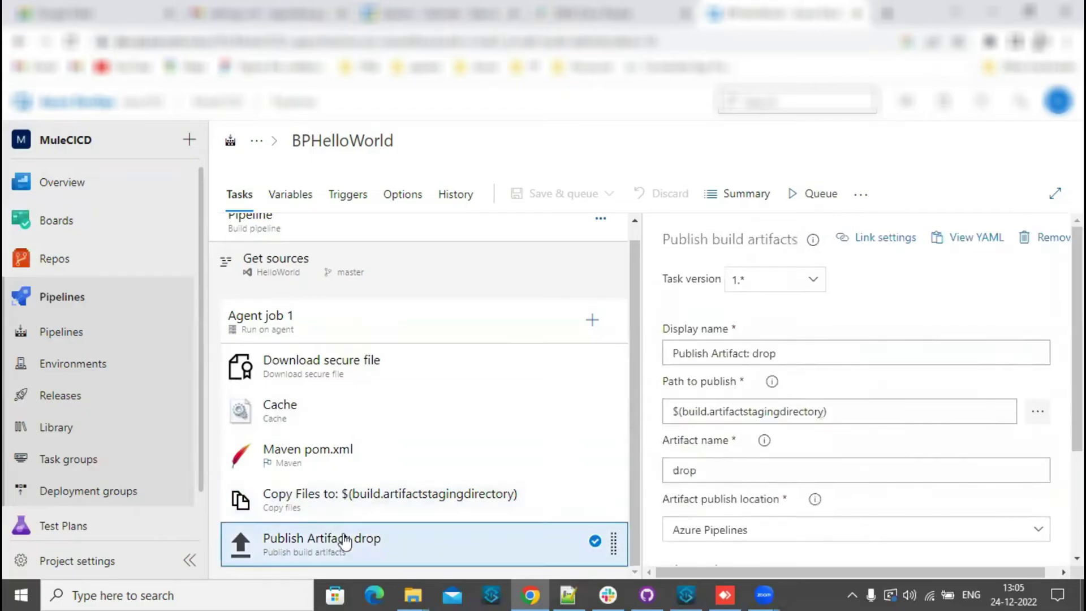
scroll(1062, 390, "down", 2)
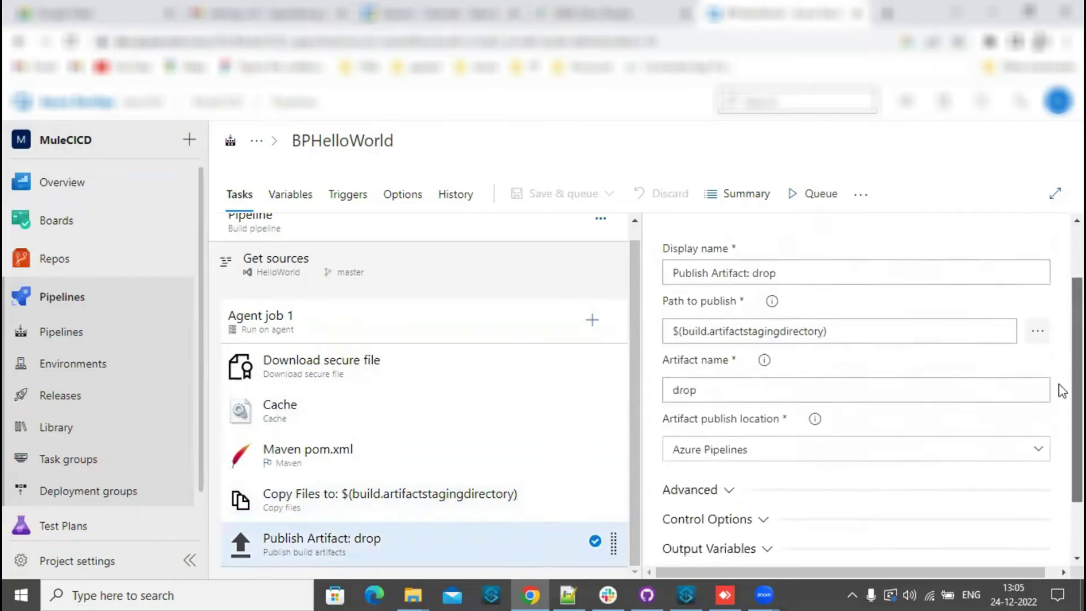
scroll(1063, 392, "down", 2)
scroll(1062, 435, "up", 4)
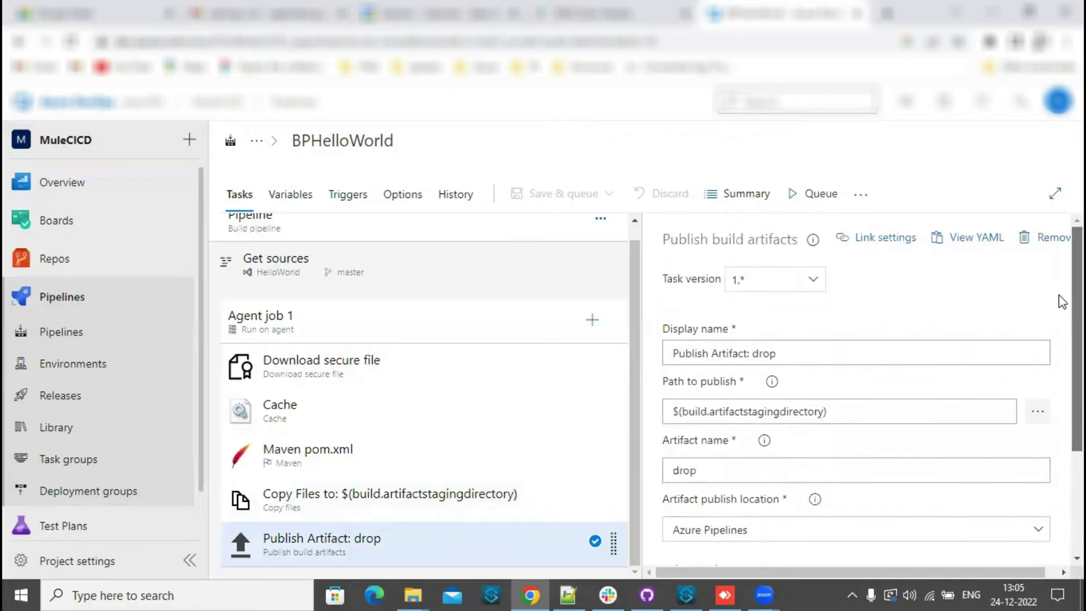
left_click_drag(843, 412, 669, 416)
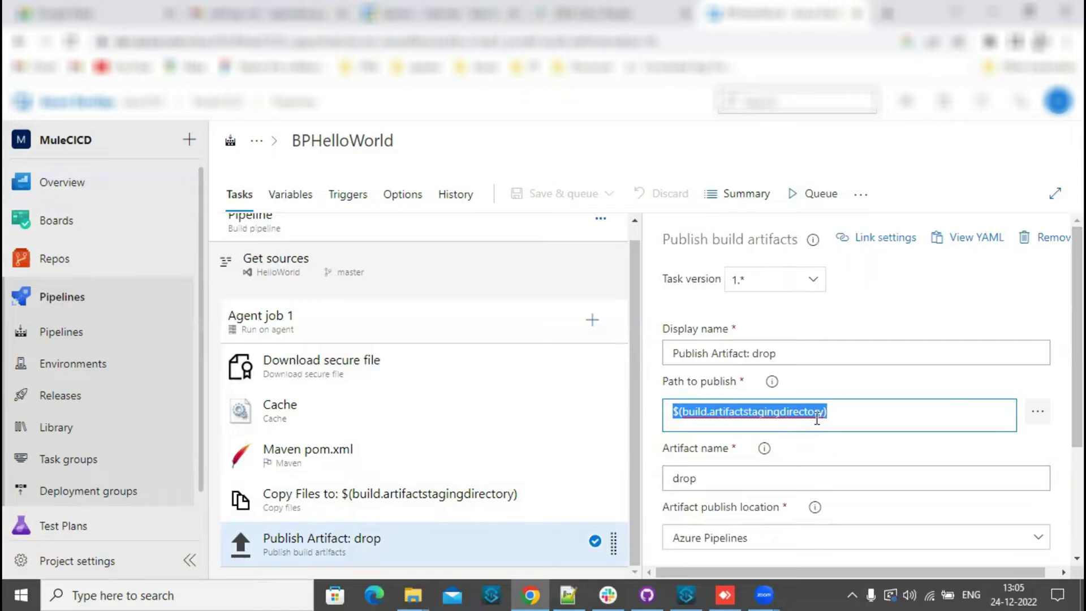
left_click(1062, 314)
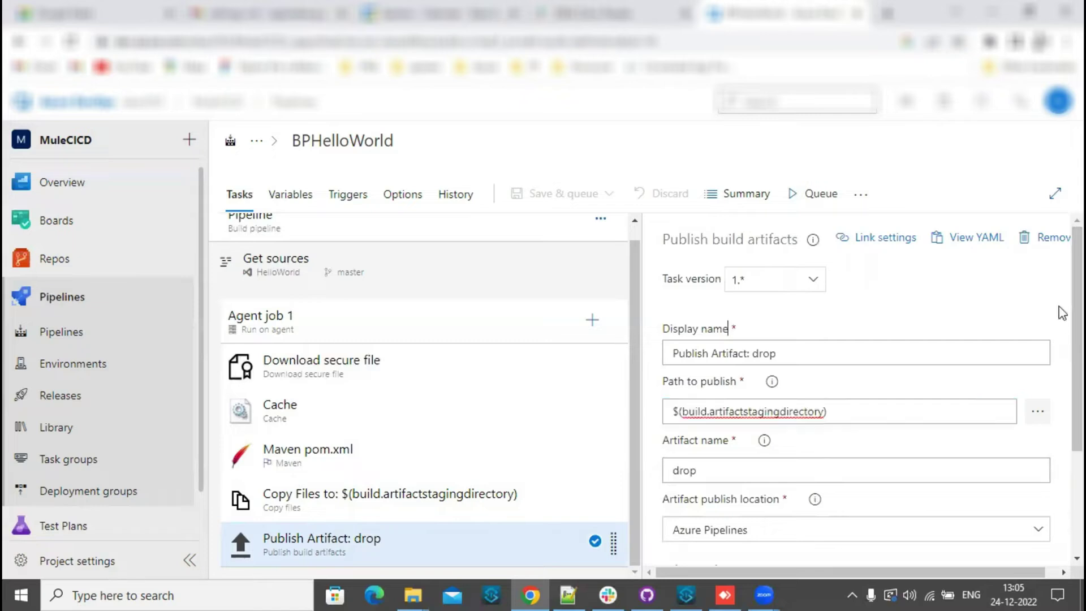
scroll(1063, 426, "down", 3)
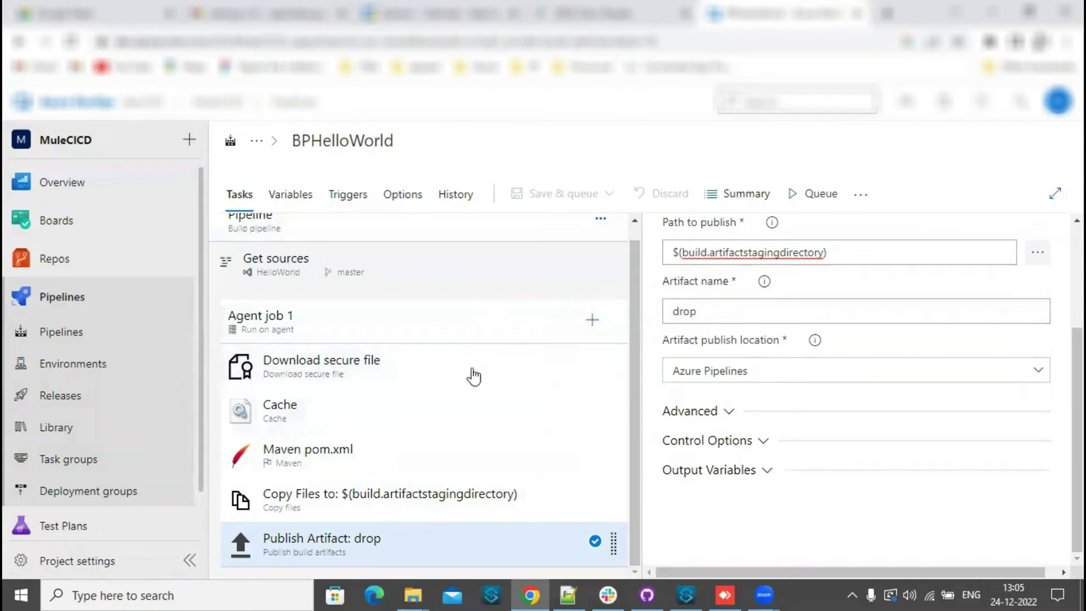
Create a new release pipeline from an empty job and name its first stage DEV.
left_click(81, 407)
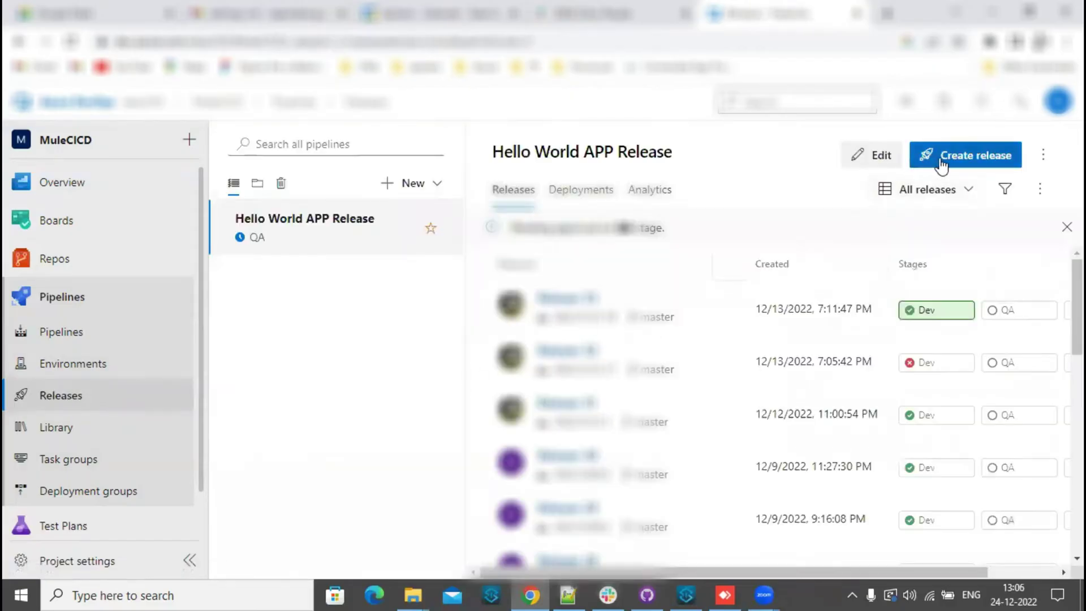
left_click(398, 185)
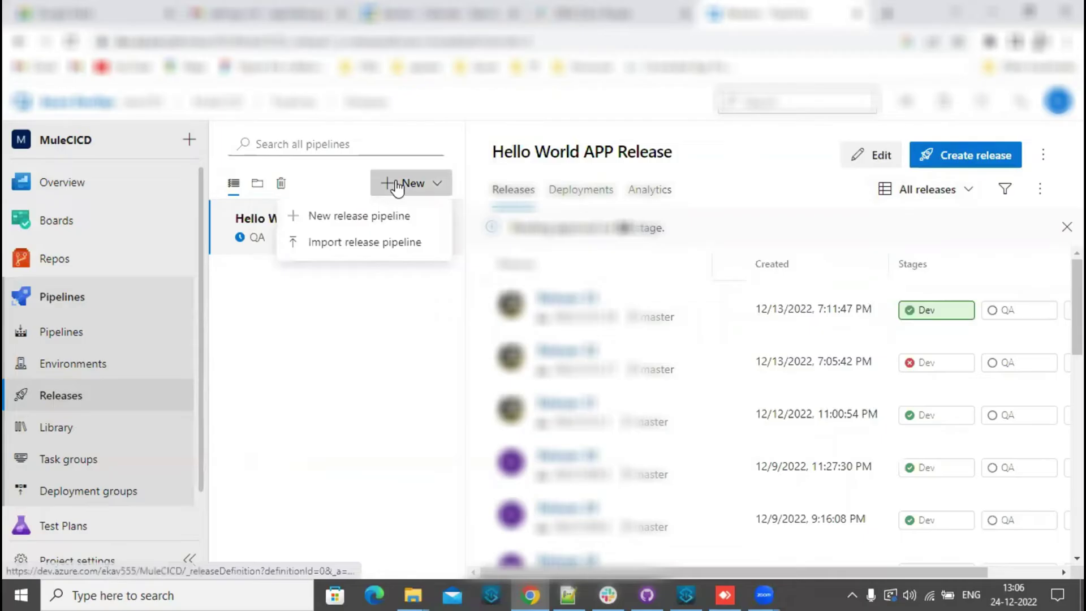
left_click(359, 222)
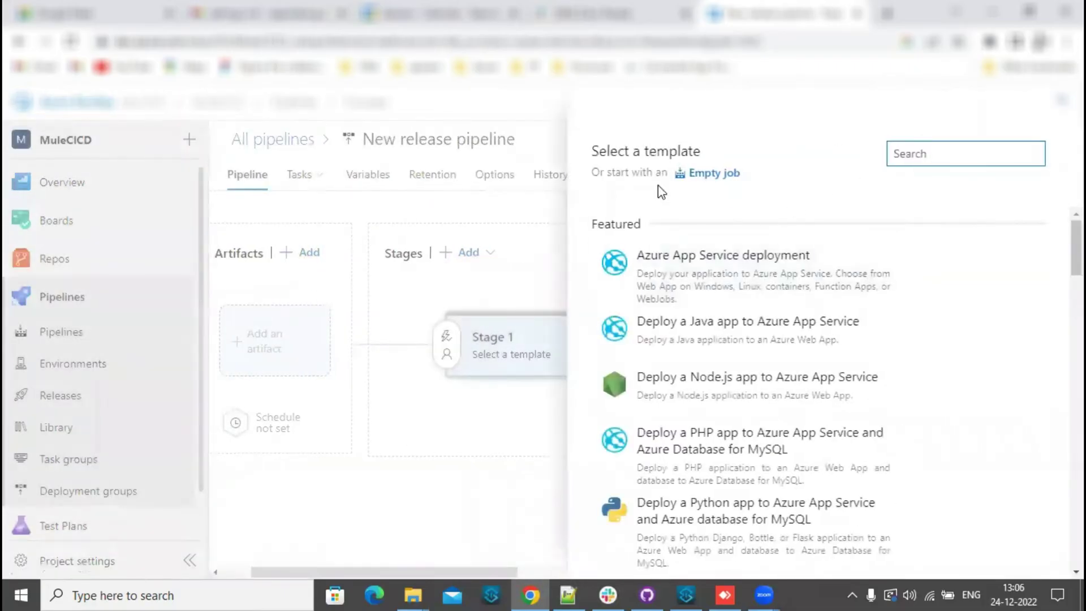
left_click(712, 174)
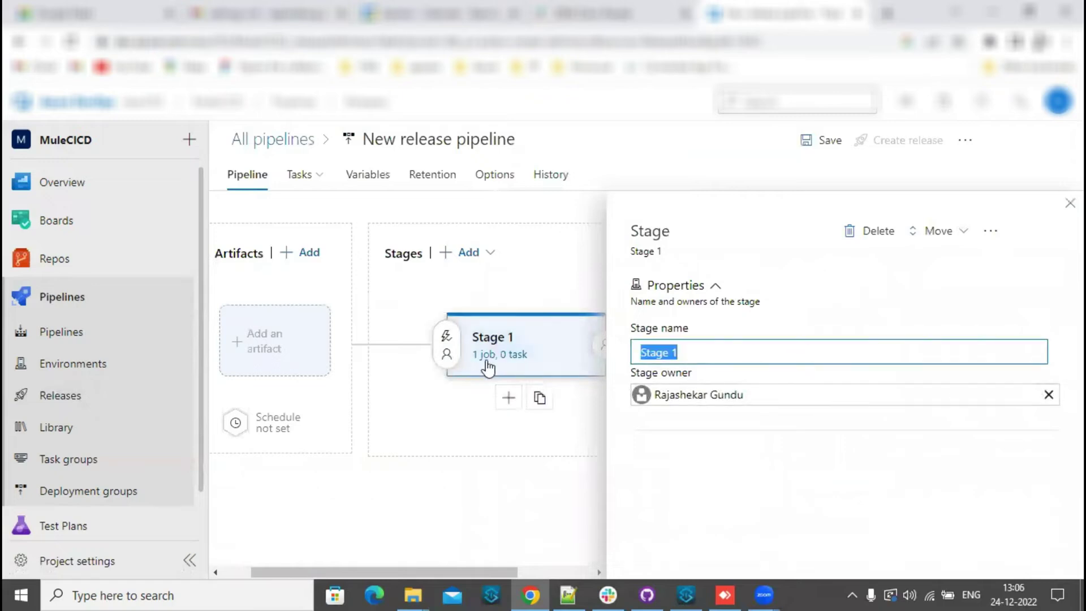
type("DEV")
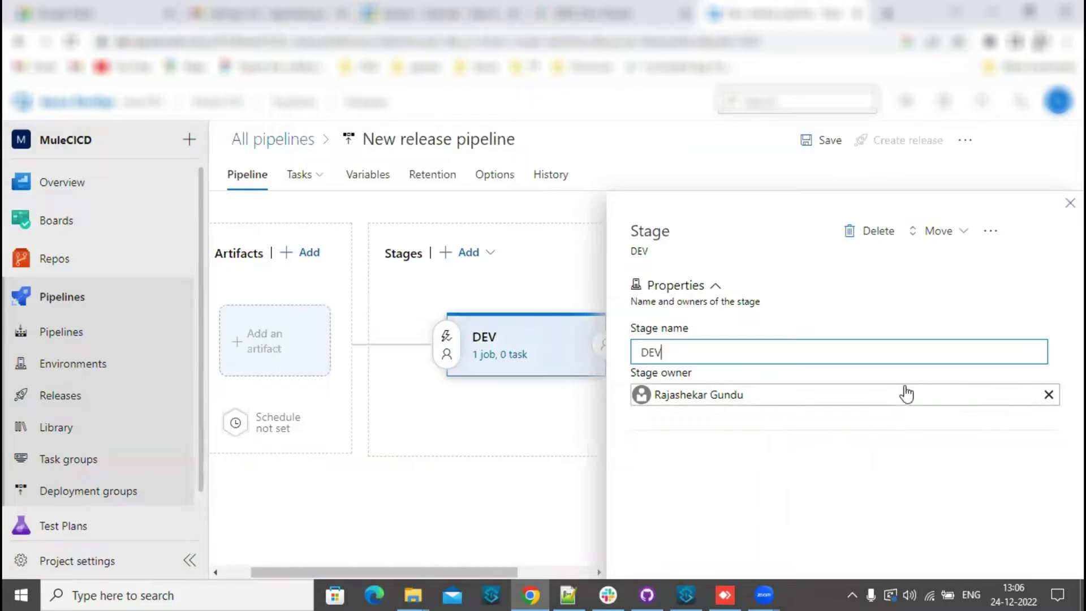
left_click(1070, 204)
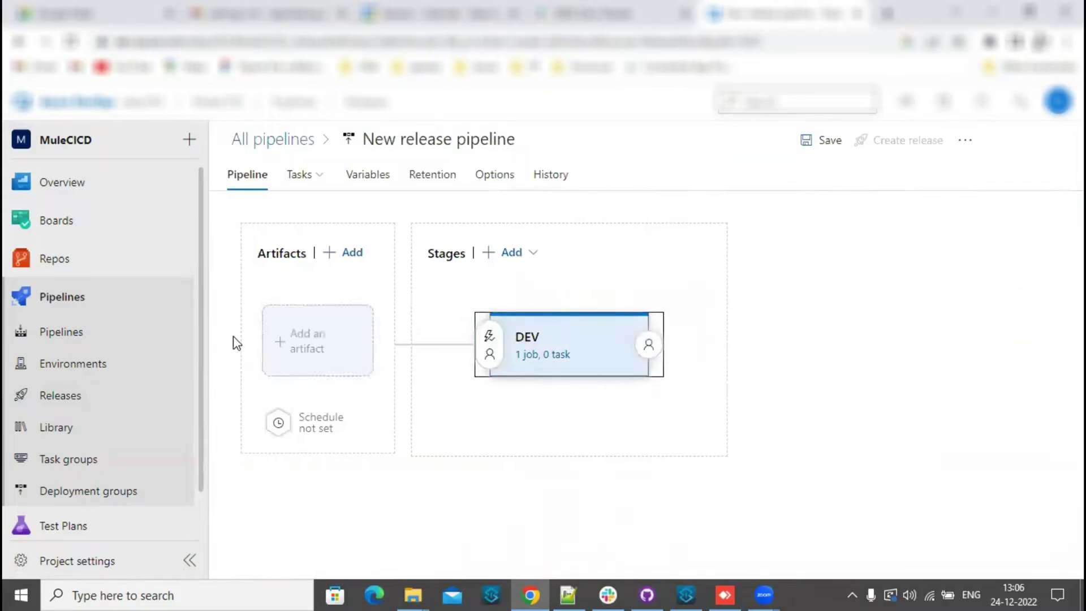
Add the BPHelloWorld build pipeline of the MuleCICD project as the release pipeline's artifact.
left_click(320, 344)
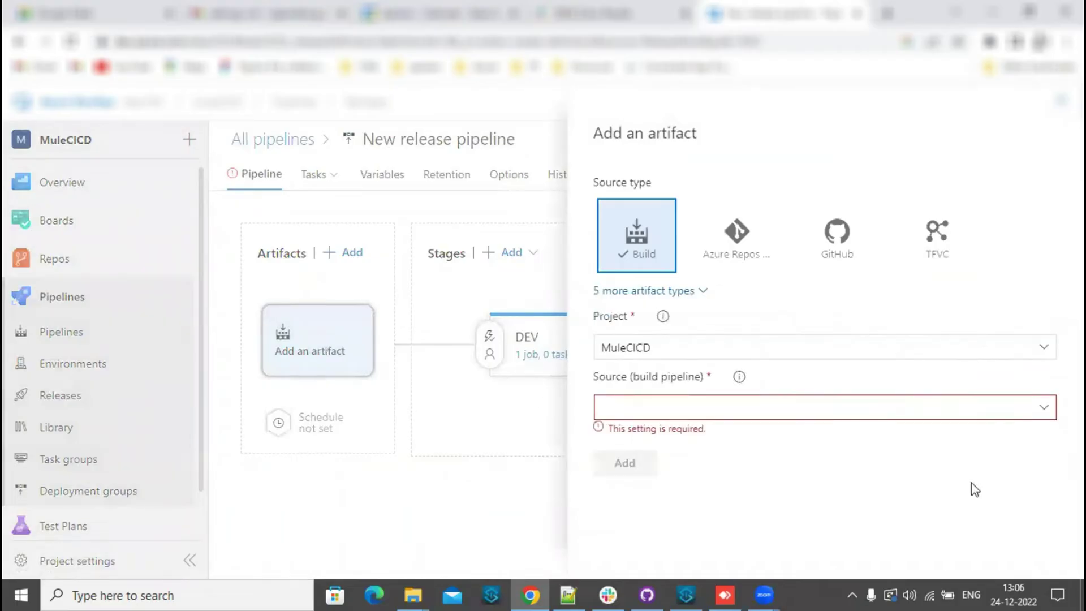
left_click(1042, 409)
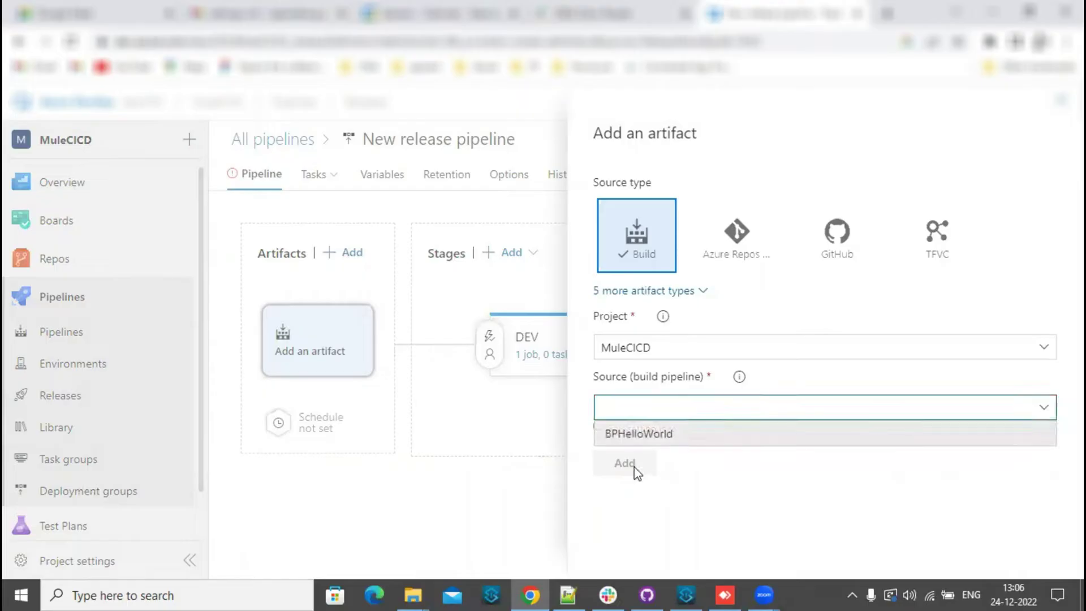
left_click(635, 436)
scroll(752, 459, "down", 3)
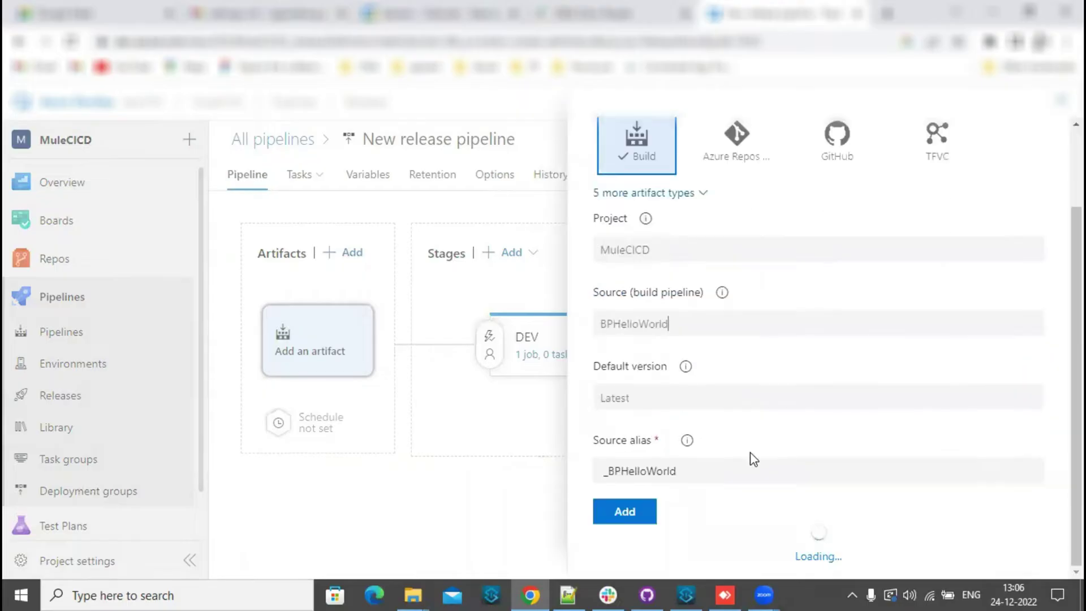
left_click(626, 549)
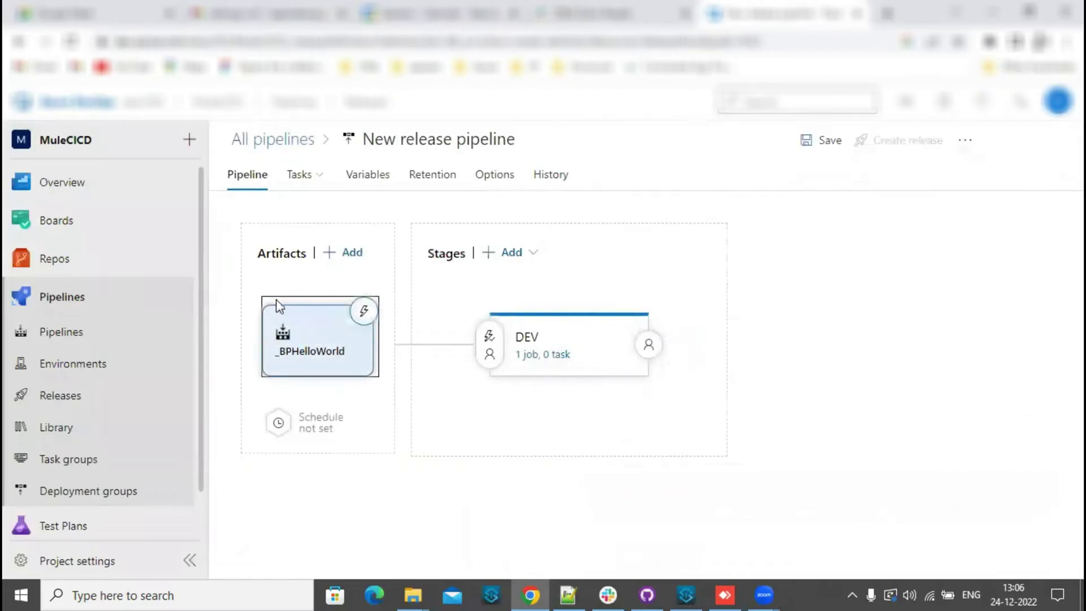
Review the DEV stage's pre-deployment conditions, switching on pre-deployment approvals to examine the approver, timeout and policy settings.
left_click(491, 344)
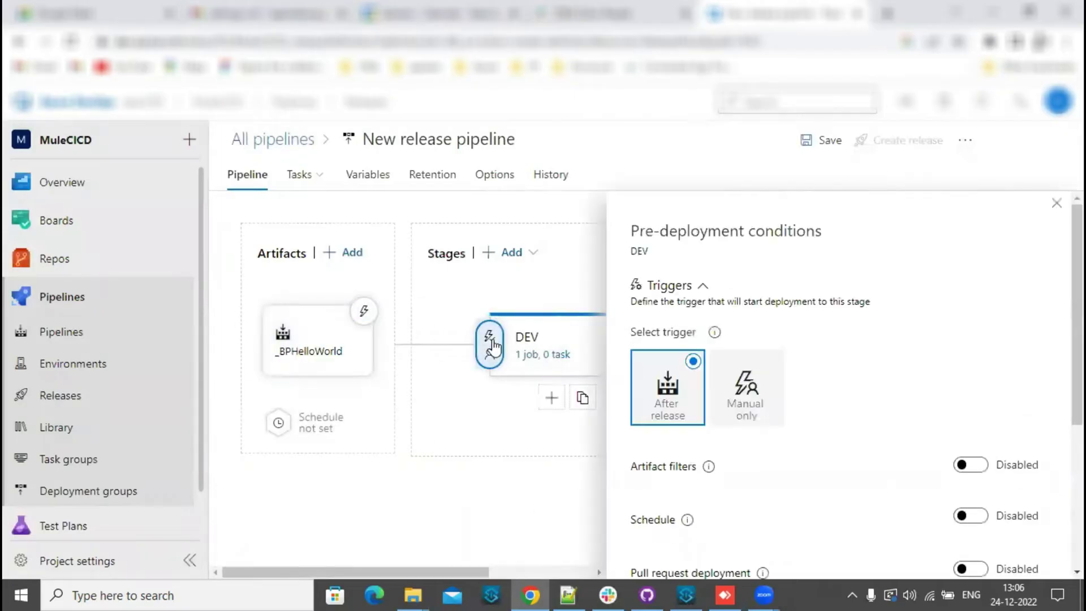
scroll(890, 299, "down", 4)
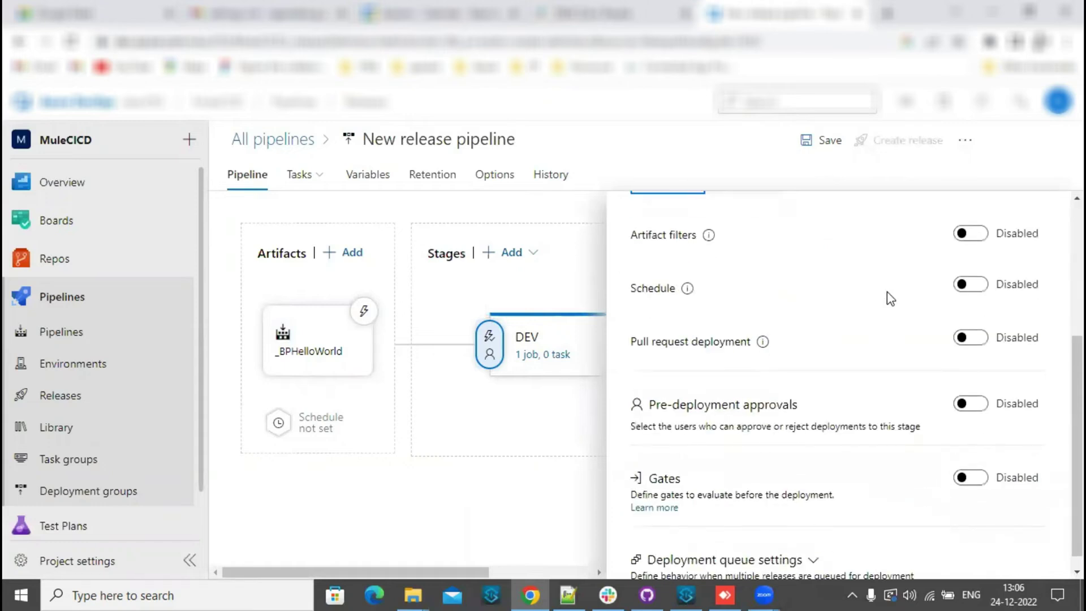
left_click(964, 404)
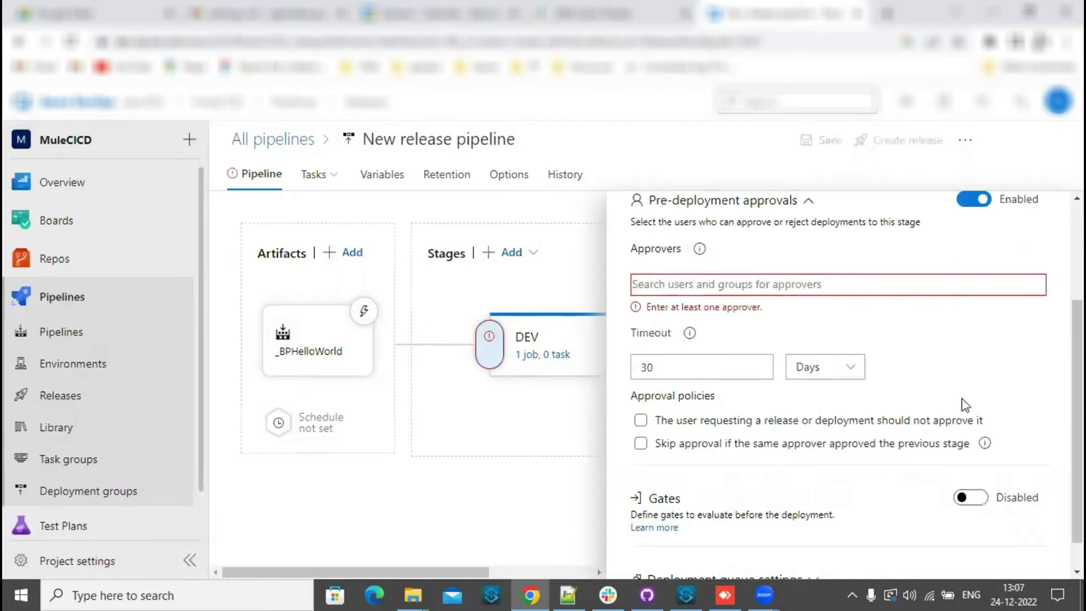
scroll(966, 406, "up", 4)
left_click(1058, 206)
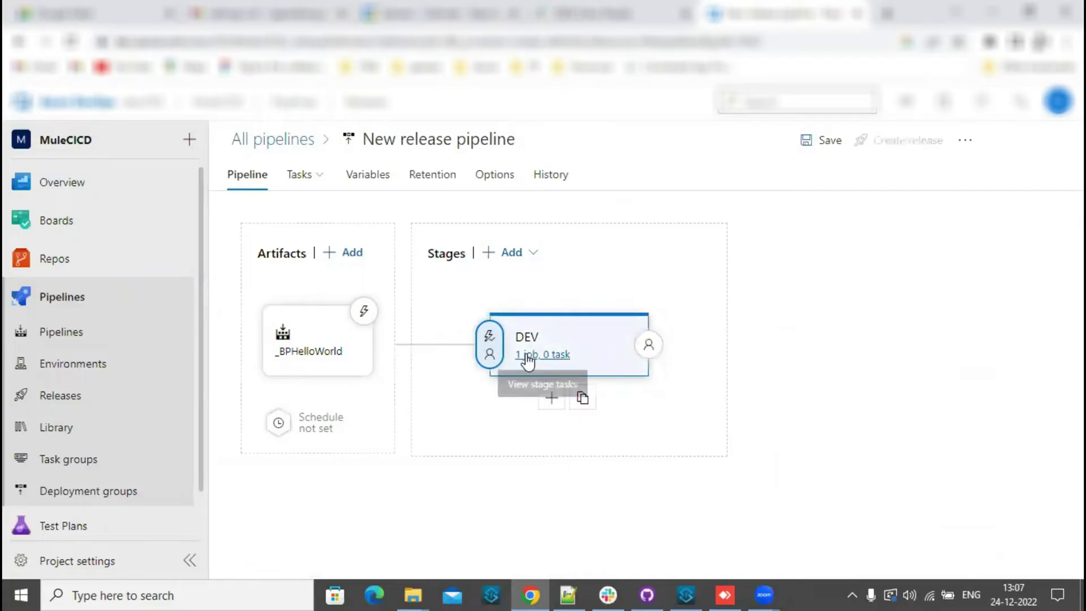
Open the DEV stage's tasks and add a Bash task to its agent job.
left_click(528, 355)
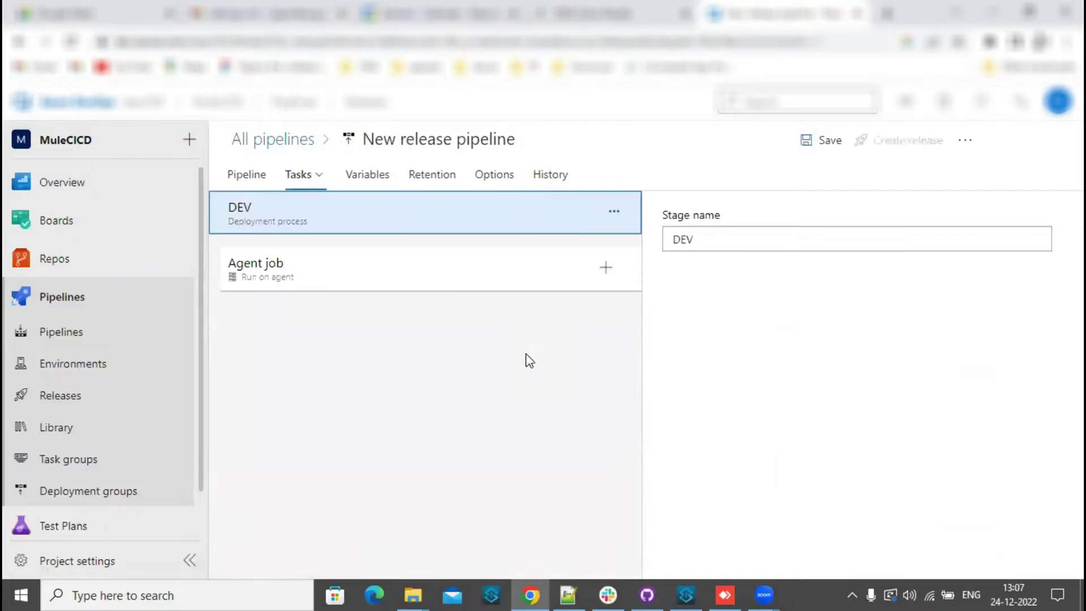
left_click(605, 267)
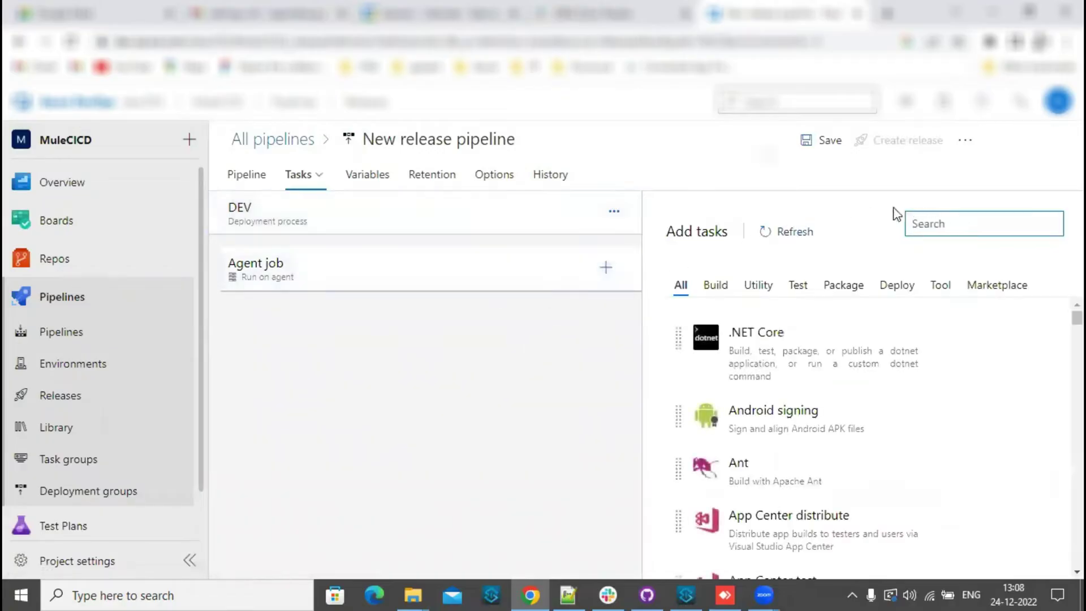
type("BASH")
left_click(995, 362)
Search the task catalogue for maven and add the Maven task to the DEV stage's agent job.
left_click(1049, 224)
type("ma")
type("n")
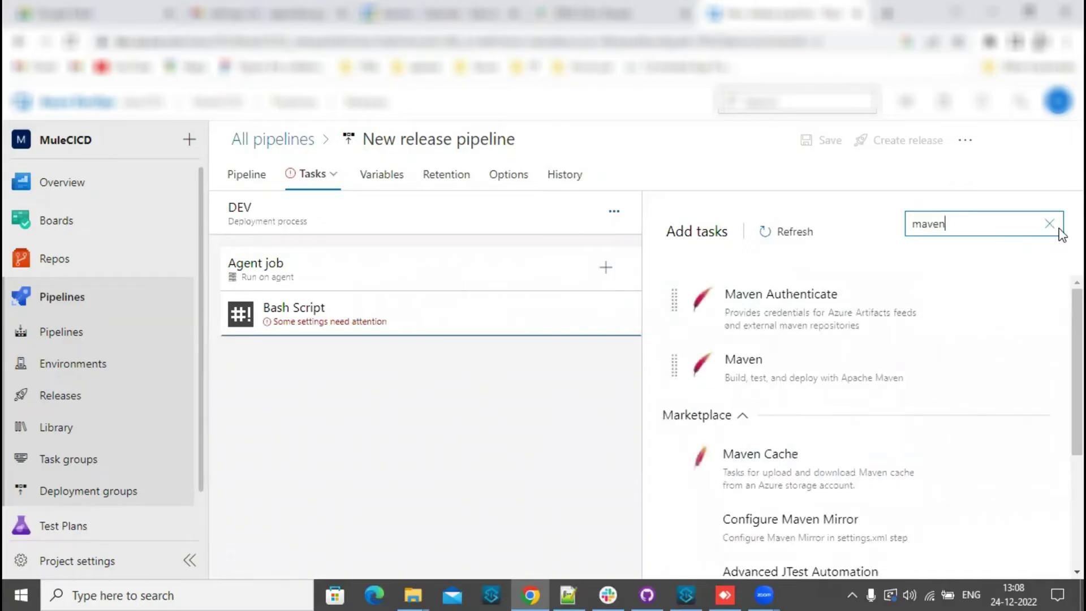
mouse_move(897, 327)
left_click(985, 353)
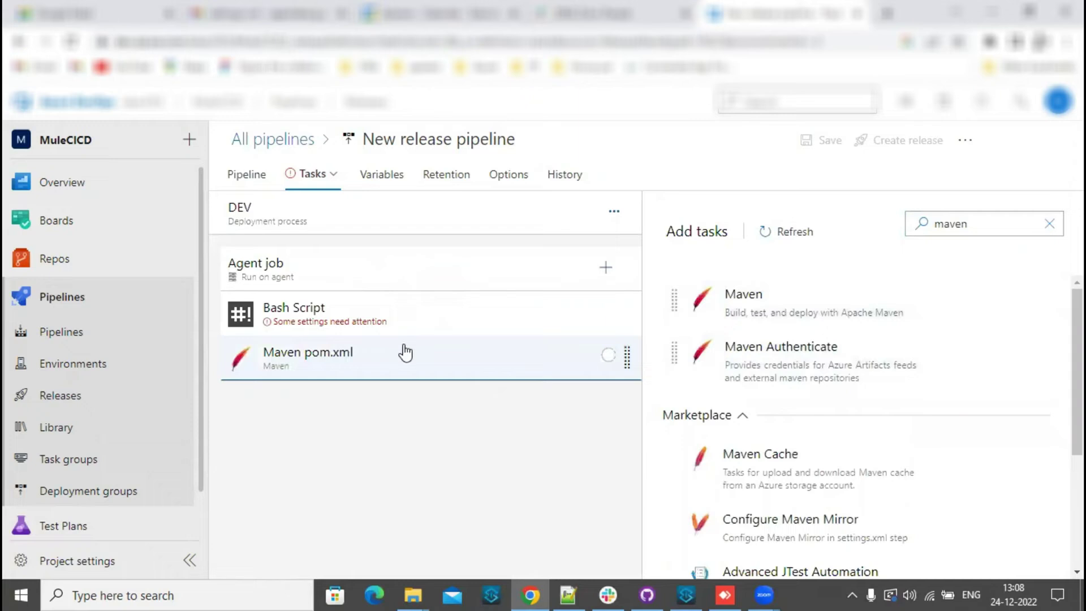
Open the new Maven pom.xml task of the DEV stage and review its goal setting.
left_click(405, 353)
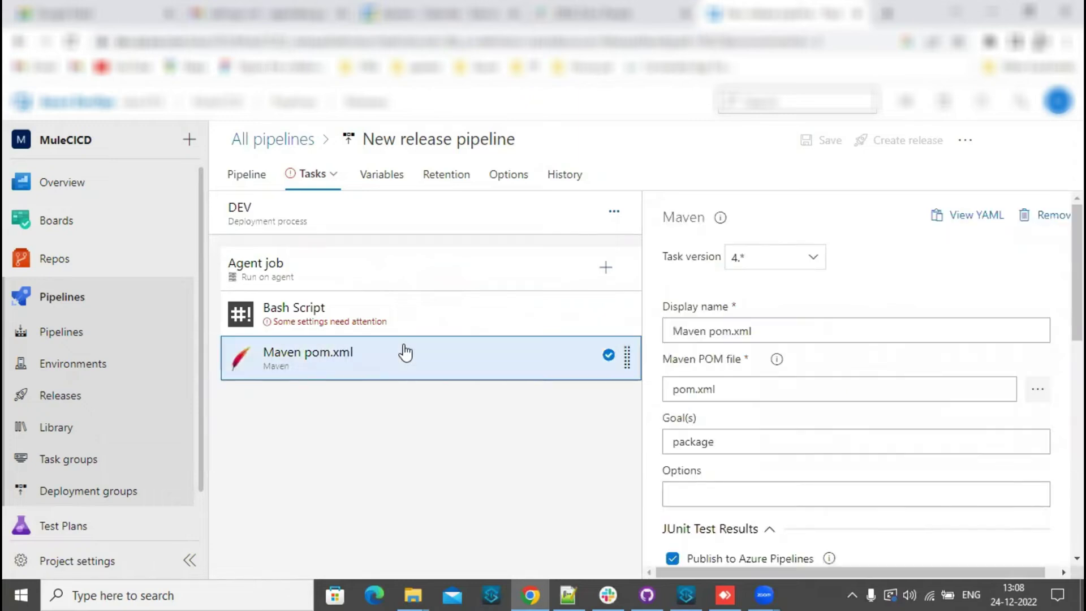
left_click_drag(738, 441, 621, 461)
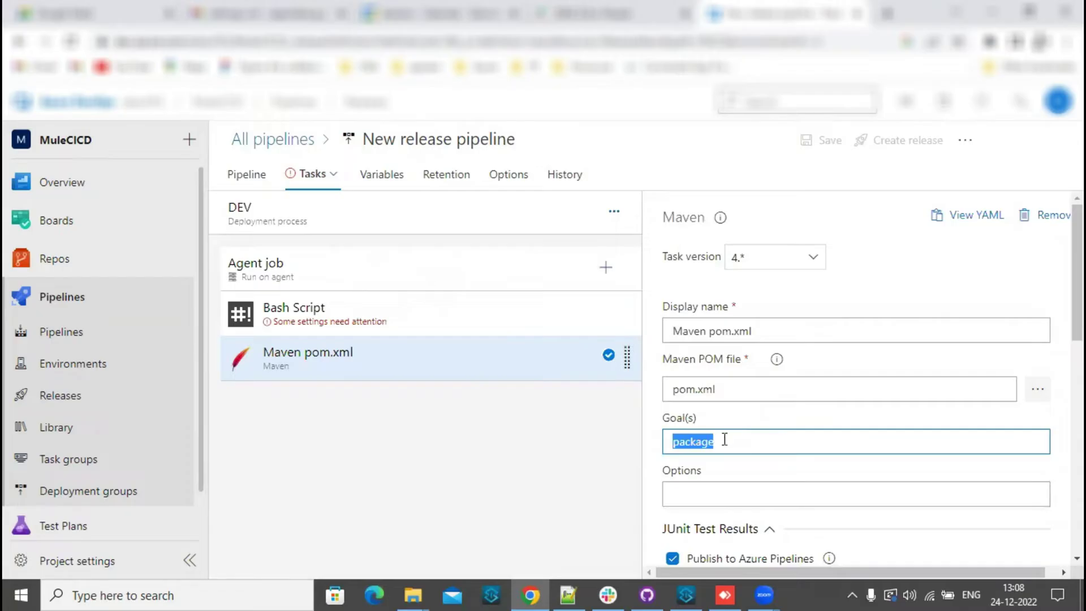
left_click(758, 441)
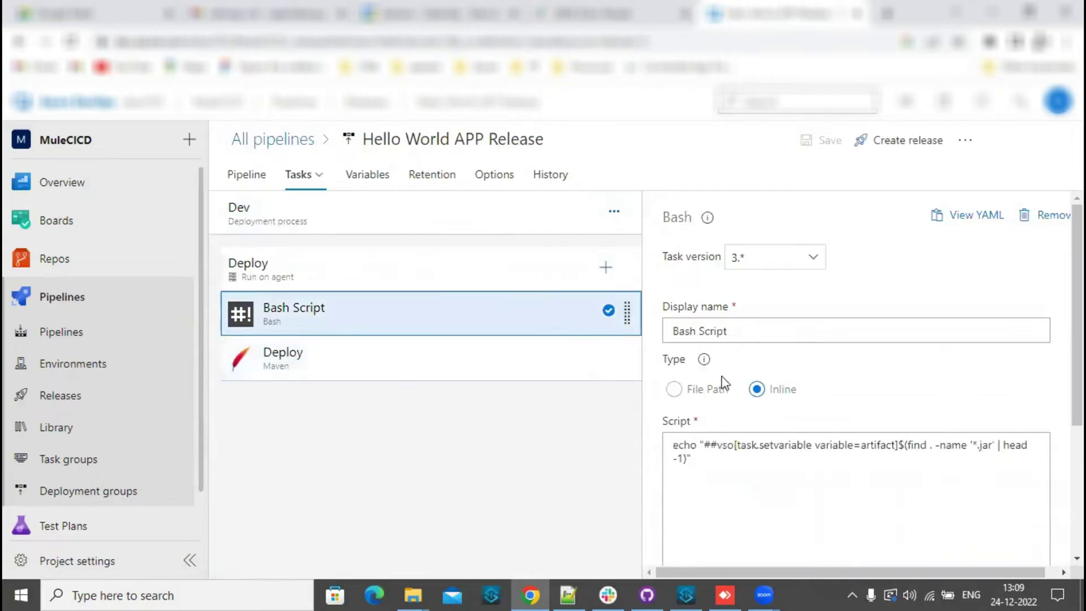
Examine the inline script of the Dev stage's Bash Script task, including its set-variable command and jar search.
scroll(1060, 305, "down", 3)
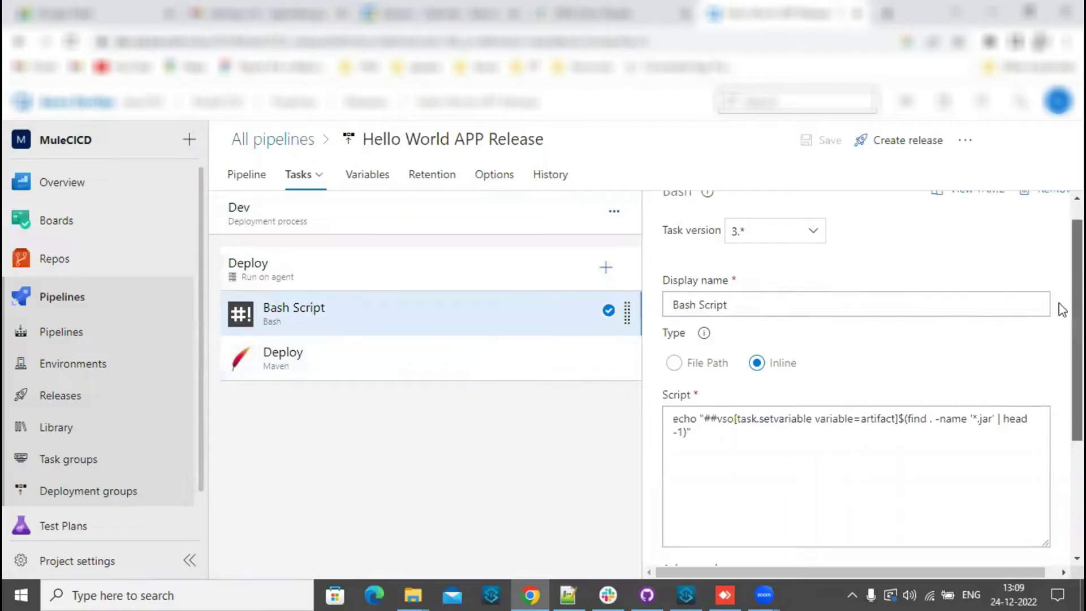
left_click(727, 344)
key("ctrl+a")
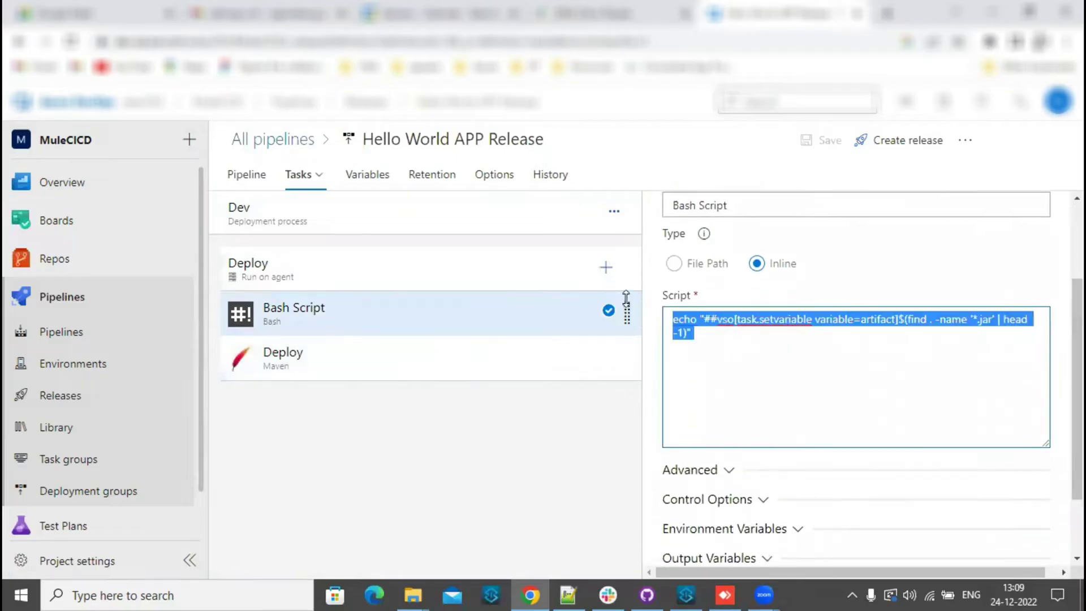
left_click(812, 380)
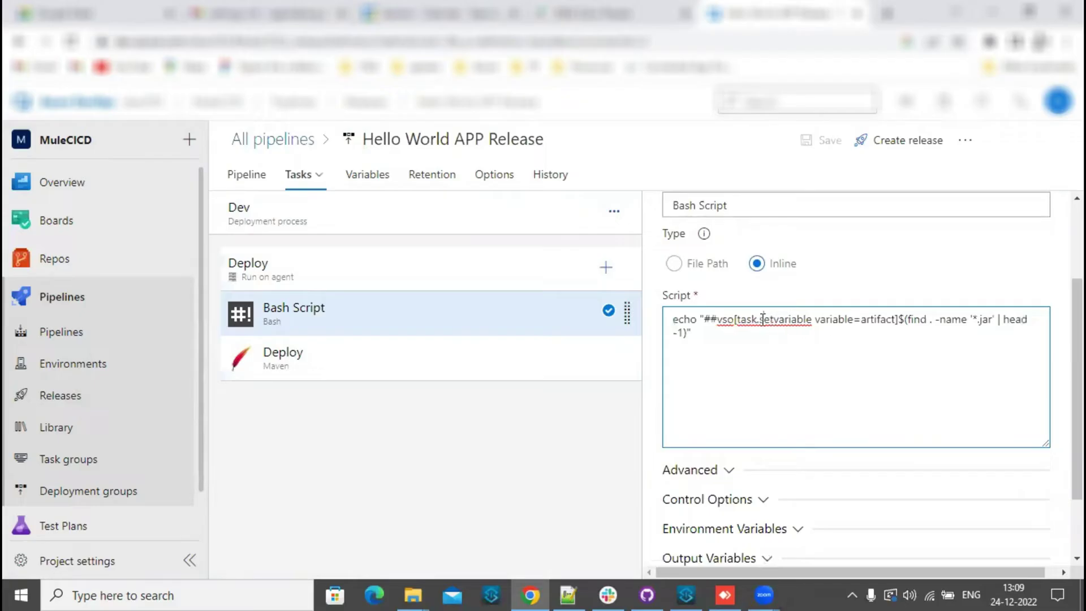
left_click_drag(763, 319, 850, 314)
left_click_drag(970, 318, 1000, 318)
left_click(876, 347)
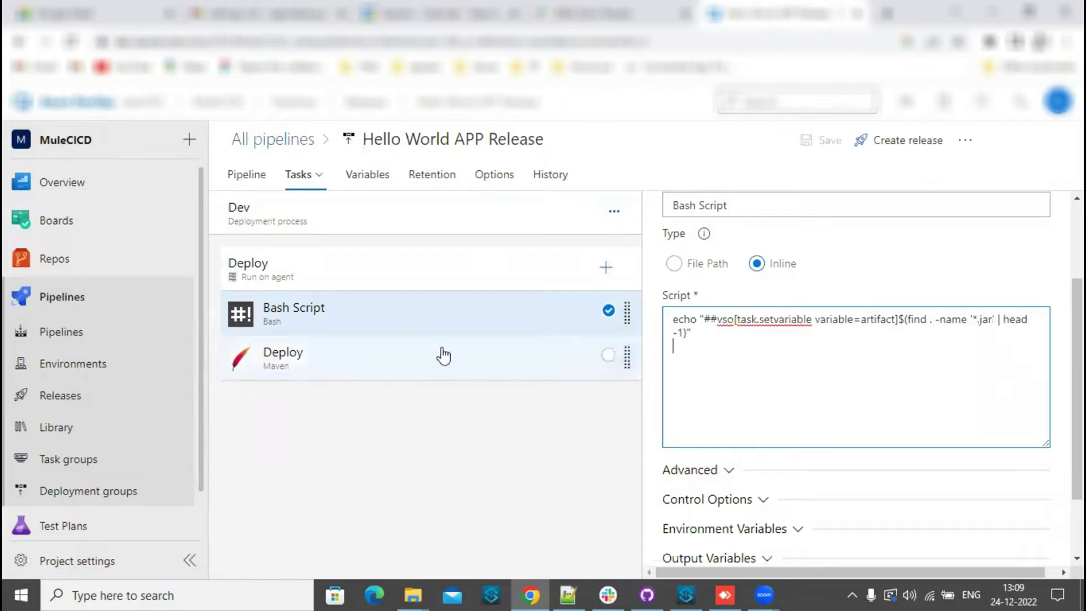
double_click(762, 320)
Open the Deploy Maven task and browse the linked _BPHelloWorld artifact's drop folder for pom.xml as its POM file.
left_click(411, 368)
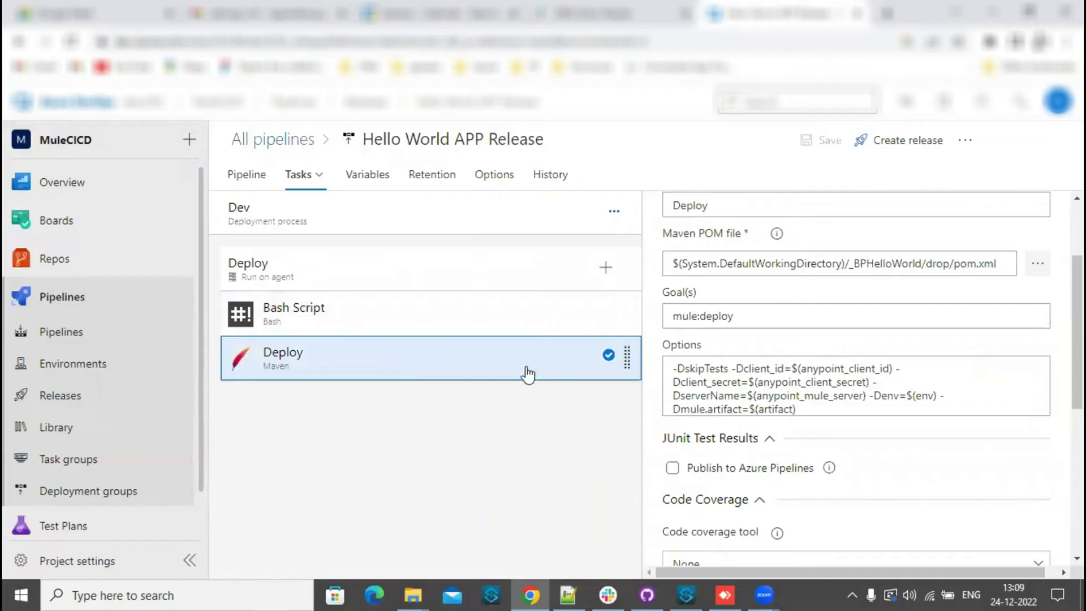
left_click(785, 264)
scroll(1063, 271, "up", 2)
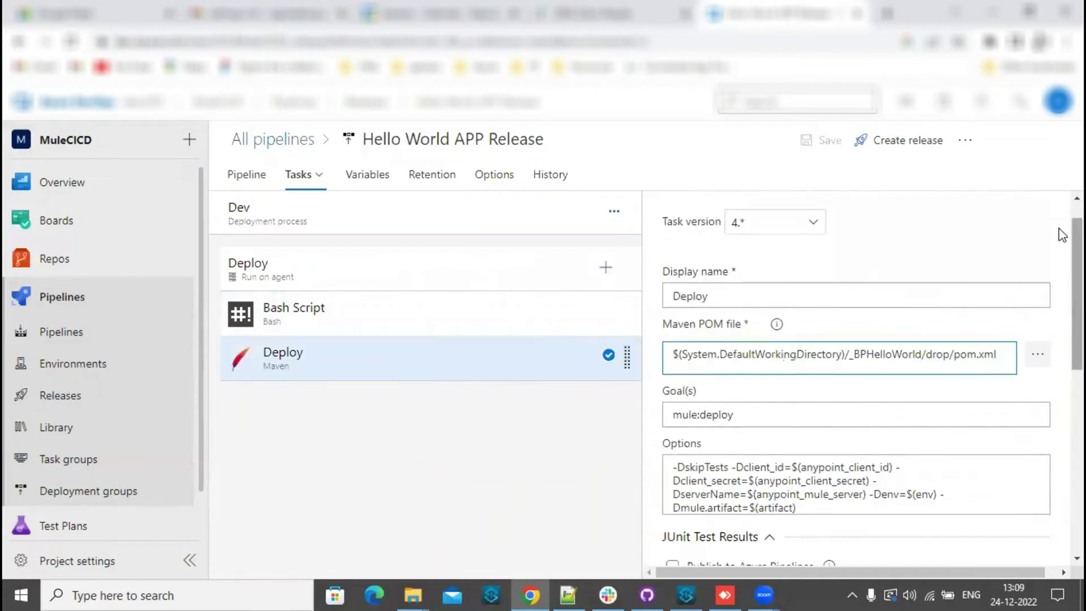
left_click(1036, 356)
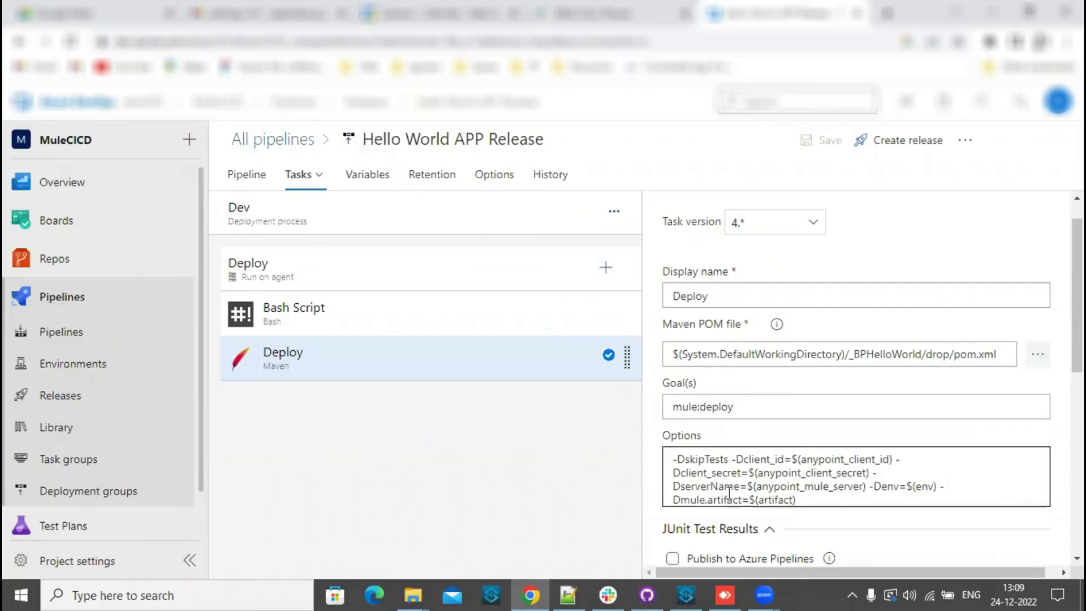
left_click(1035, 358)
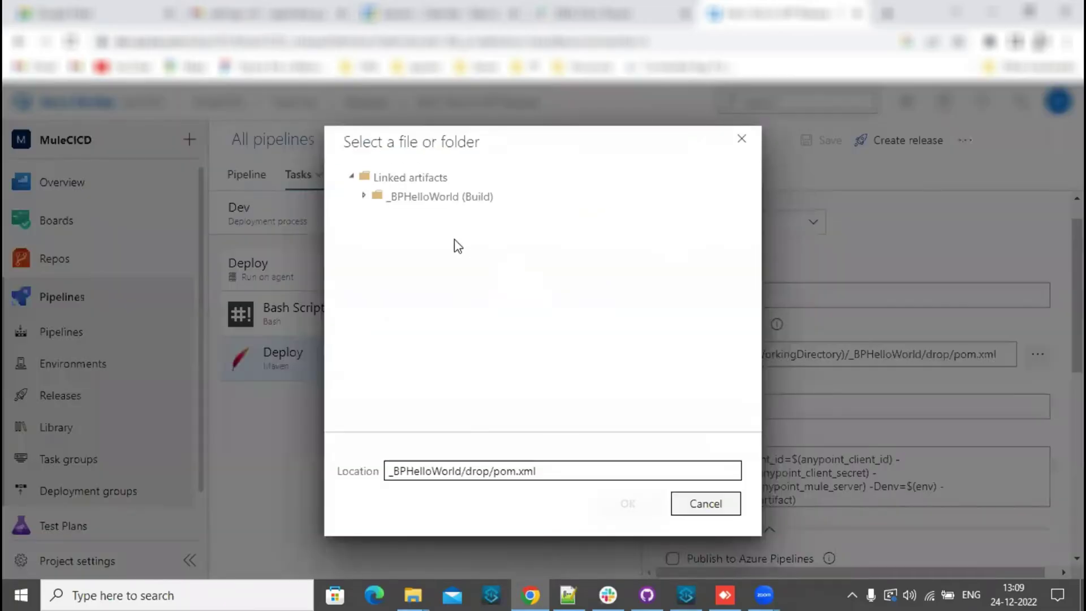
left_click(365, 196)
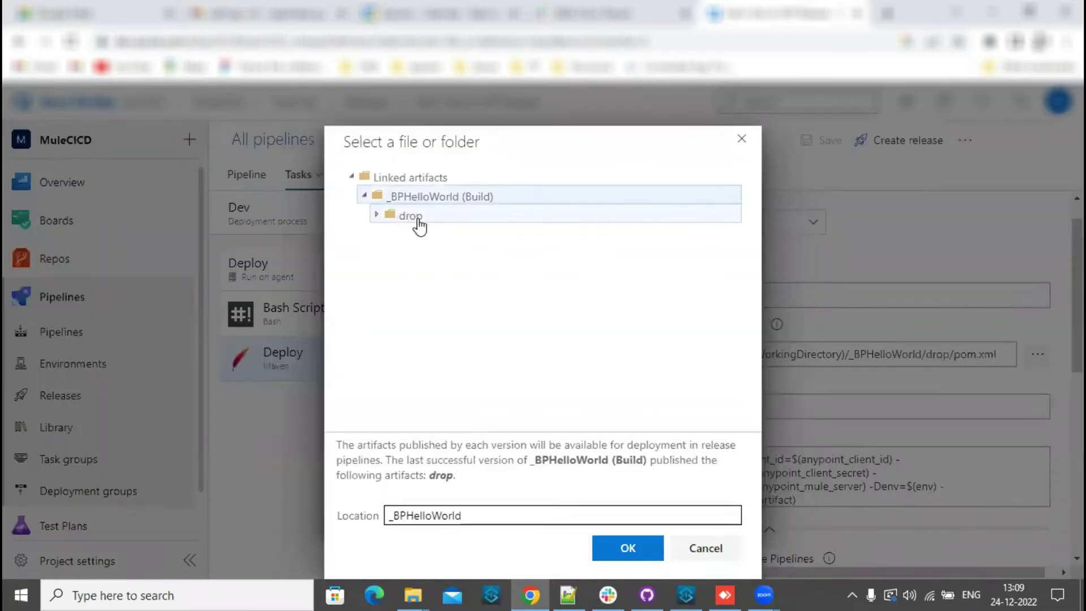
left_click(376, 215)
left_click(425, 254)
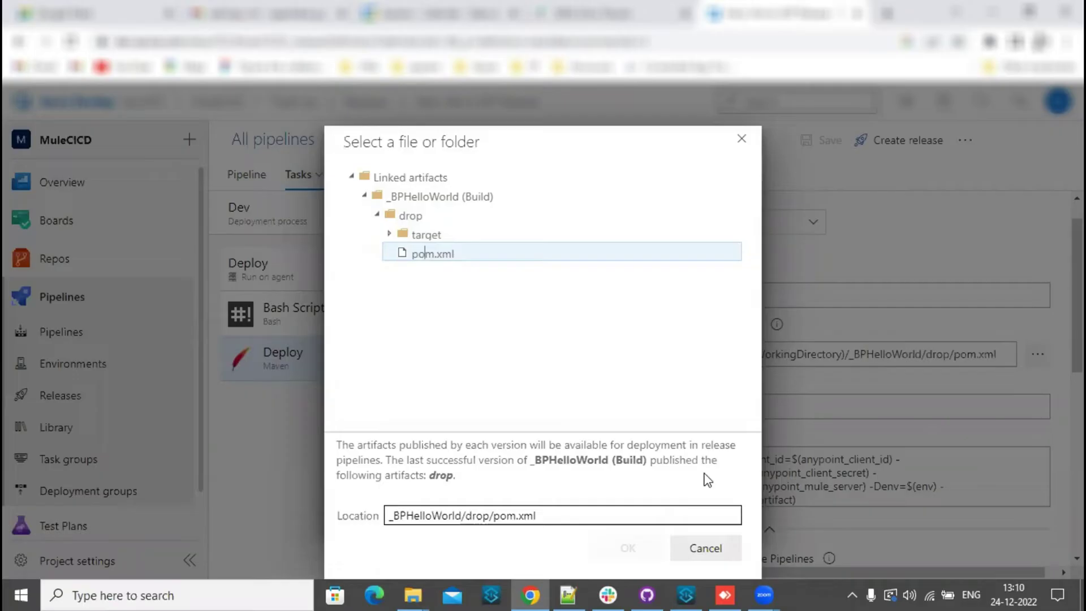
double_click(447, 256)
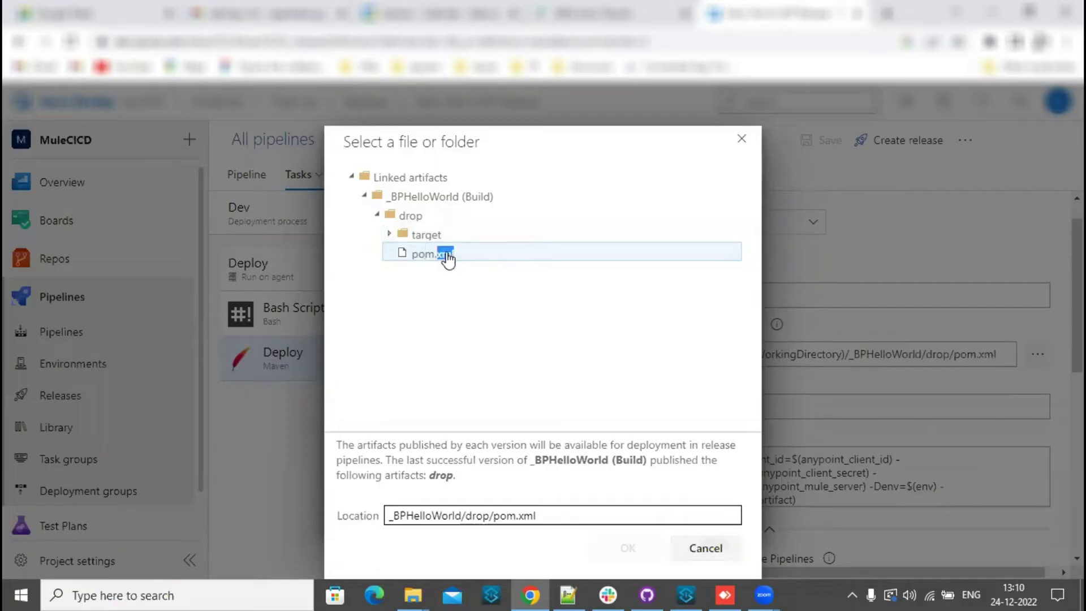
left_click(638, 552)
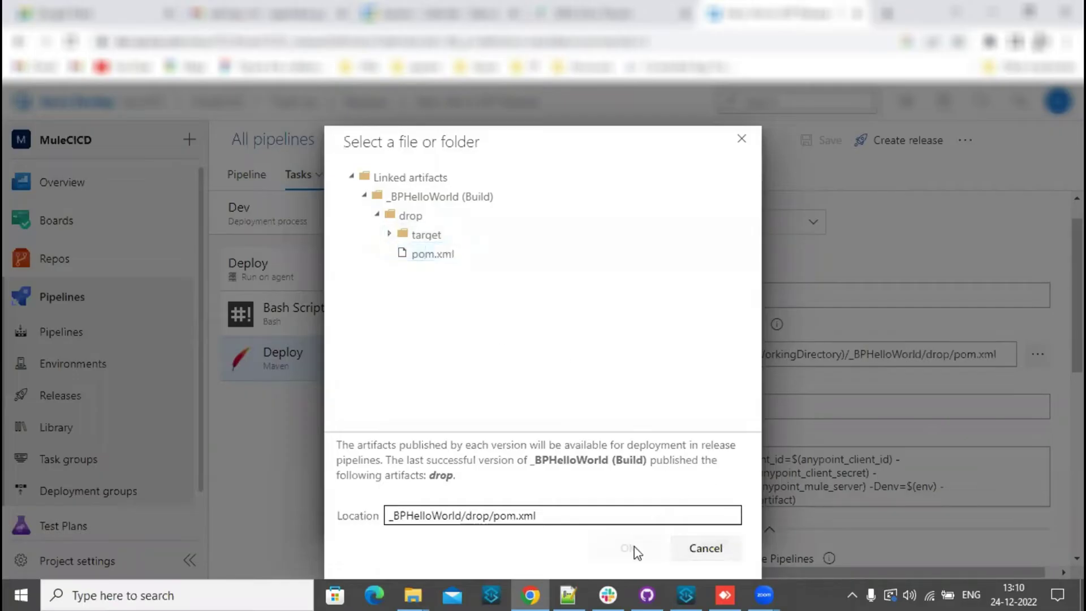
left_click(741, 140)
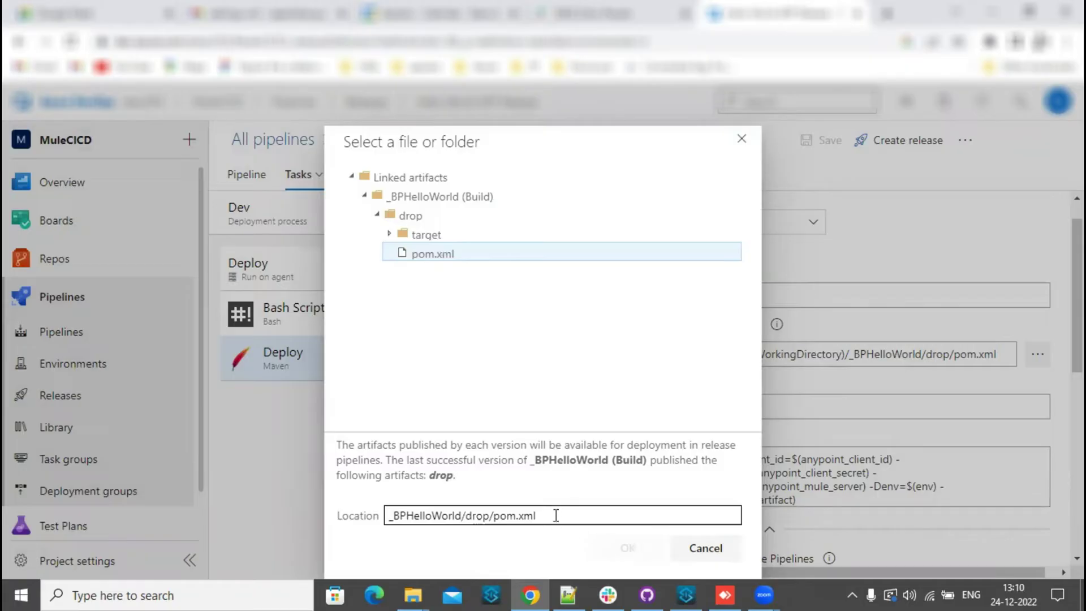
Review the pom.xml location in the file picker and the full Maven POM file path of the Deploy task.
left_click_drag(555, 516, 251, 493)
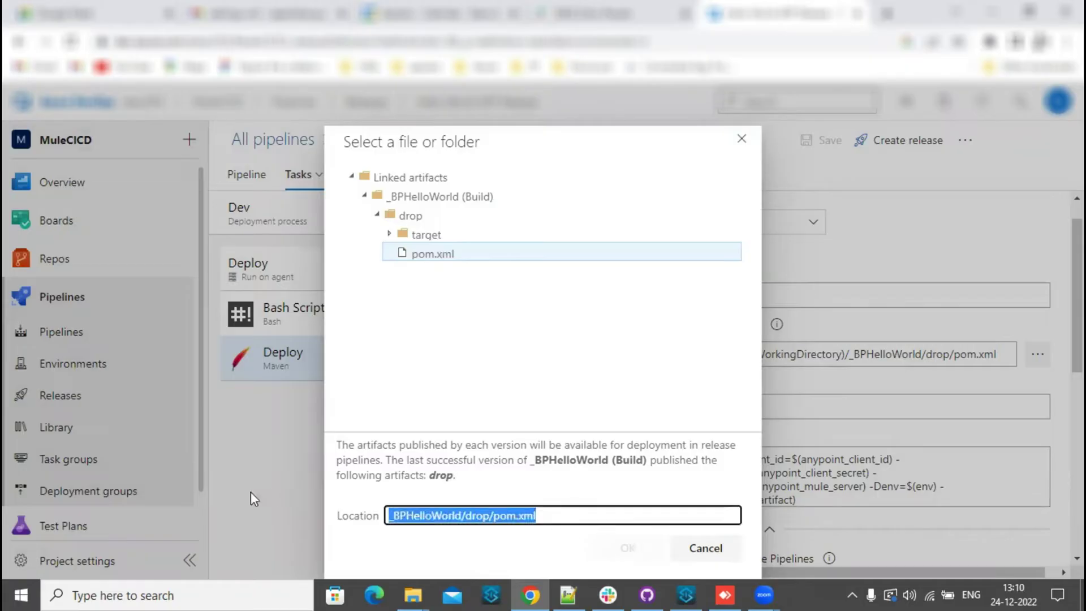
left_click(631, 546)
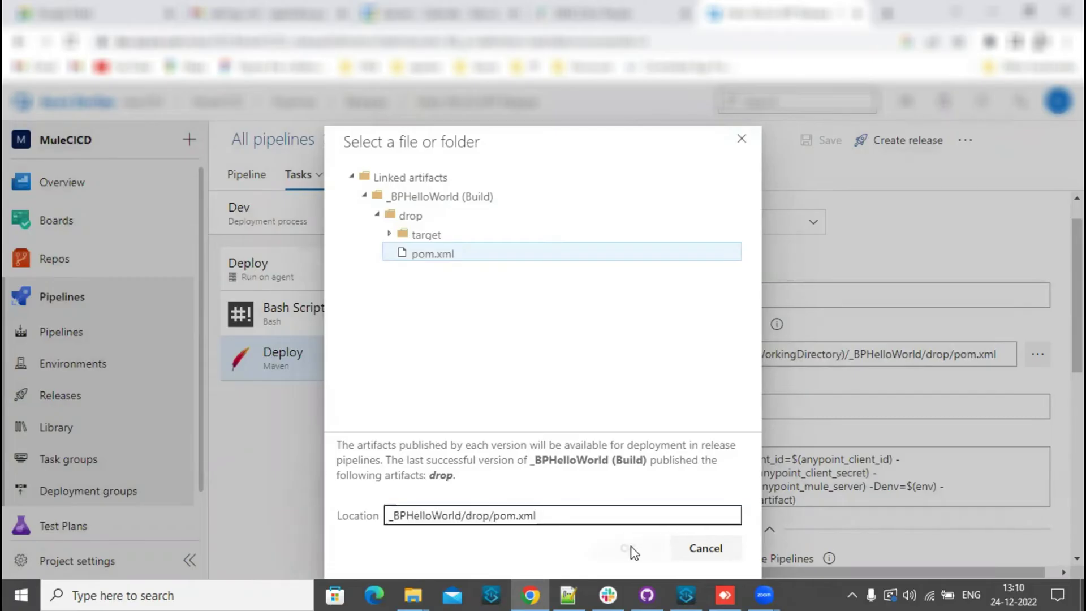
left_click(743, 139)
left_click_drag(673, 354, 960, 354)
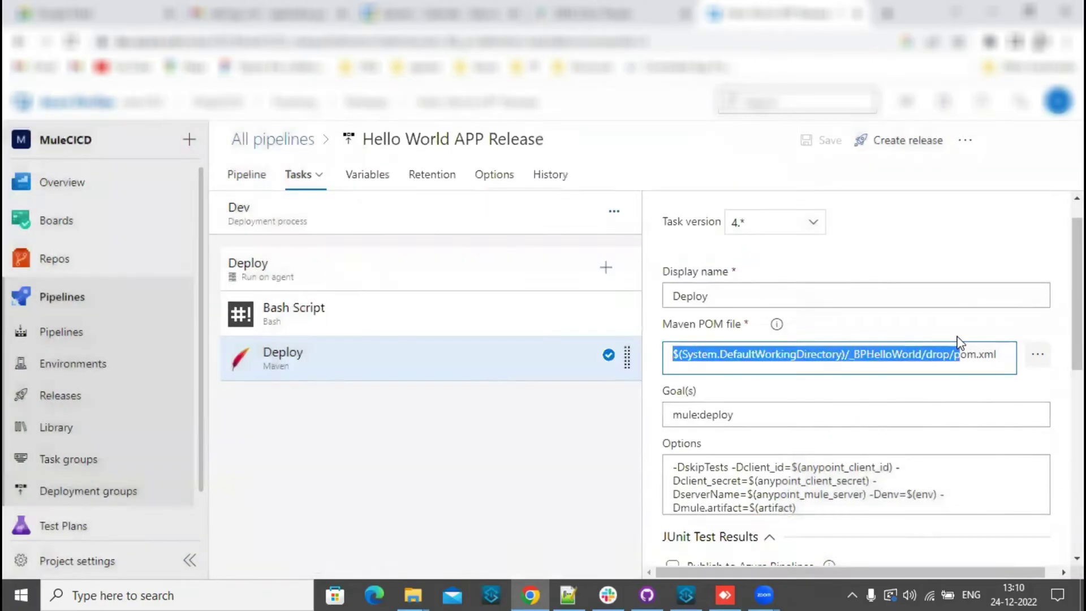
left_click(778, 387)
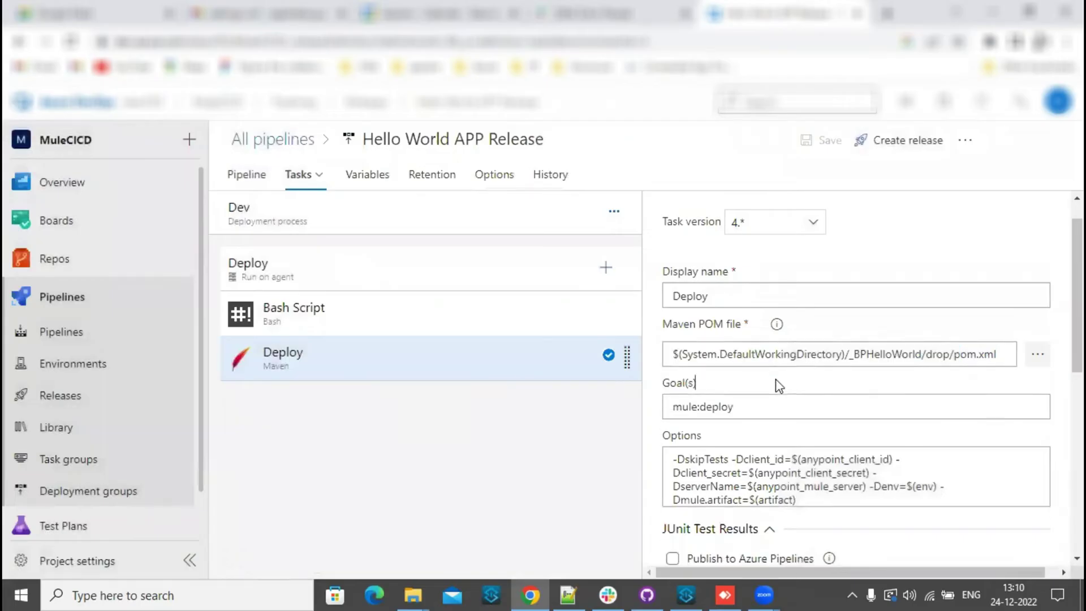
Review the Maven goal set for the Deploy task.
scroll(778, 387, "down", 1)
left_click_drag(757, 365, 673, 363)
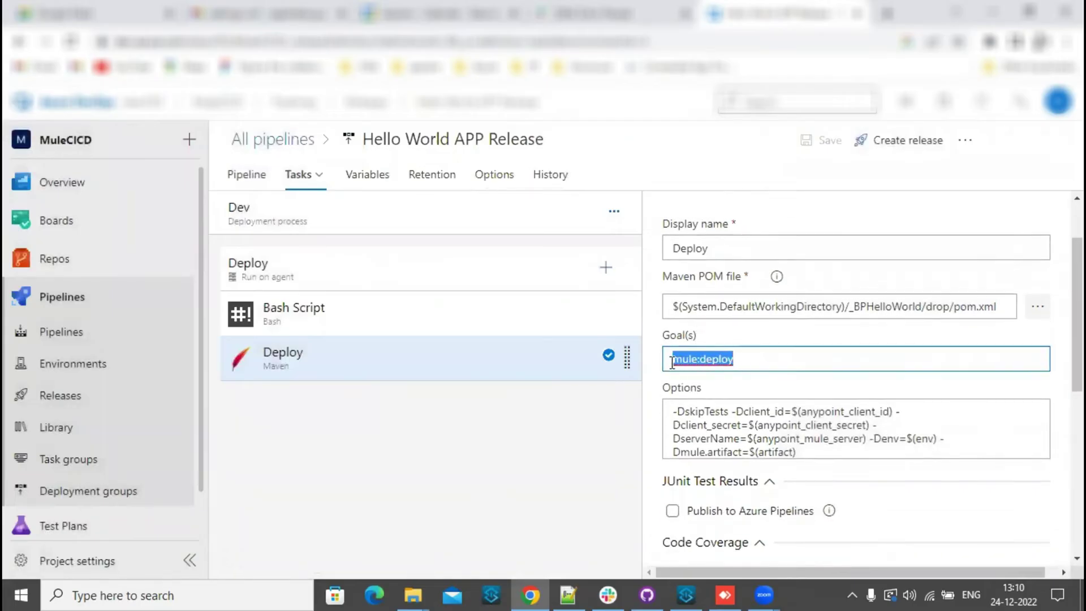
left_click(758, 360)
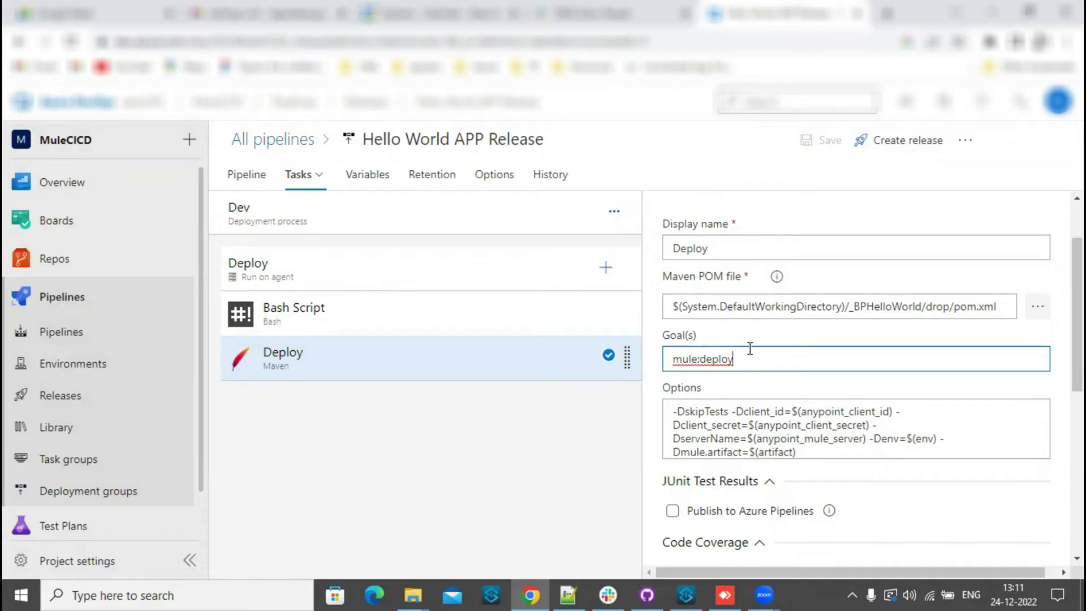
left_click_drag(751, 355, 642, 364)
left_click(747, 362)
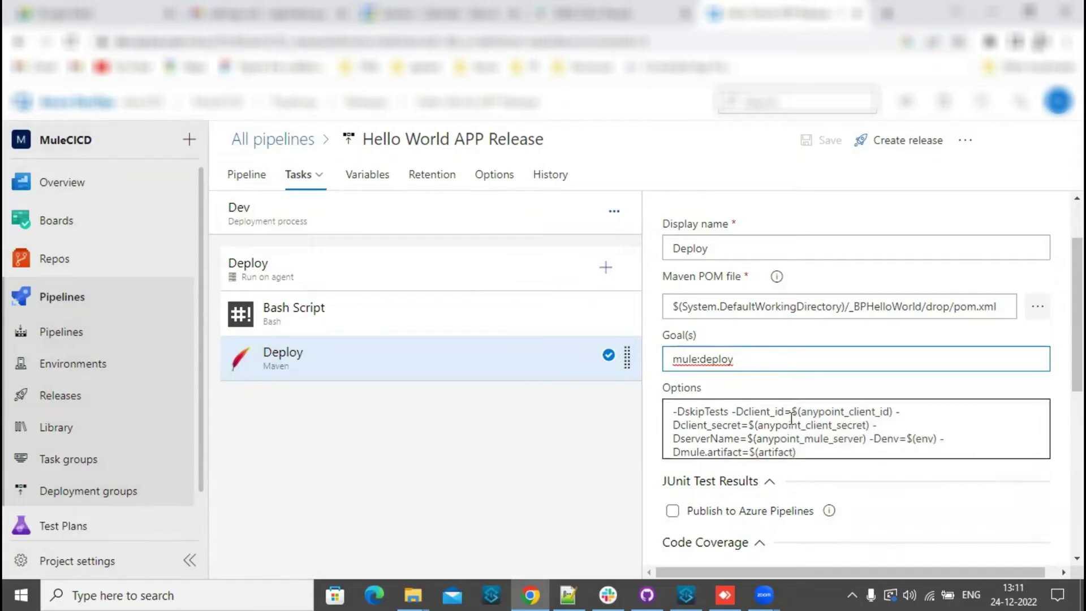
left_click_drag(734, 360, 662, 361)
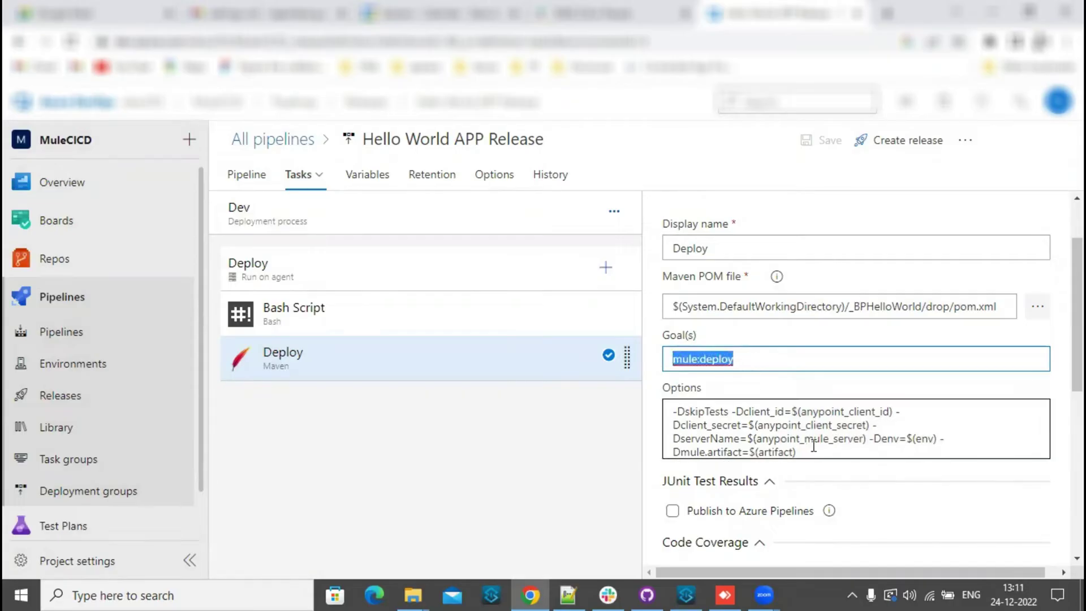
Examine the Deploy task's Maven options for client ID, client secret, server name, environment and artifact, plus the settings below them.
left_click(764, 429)
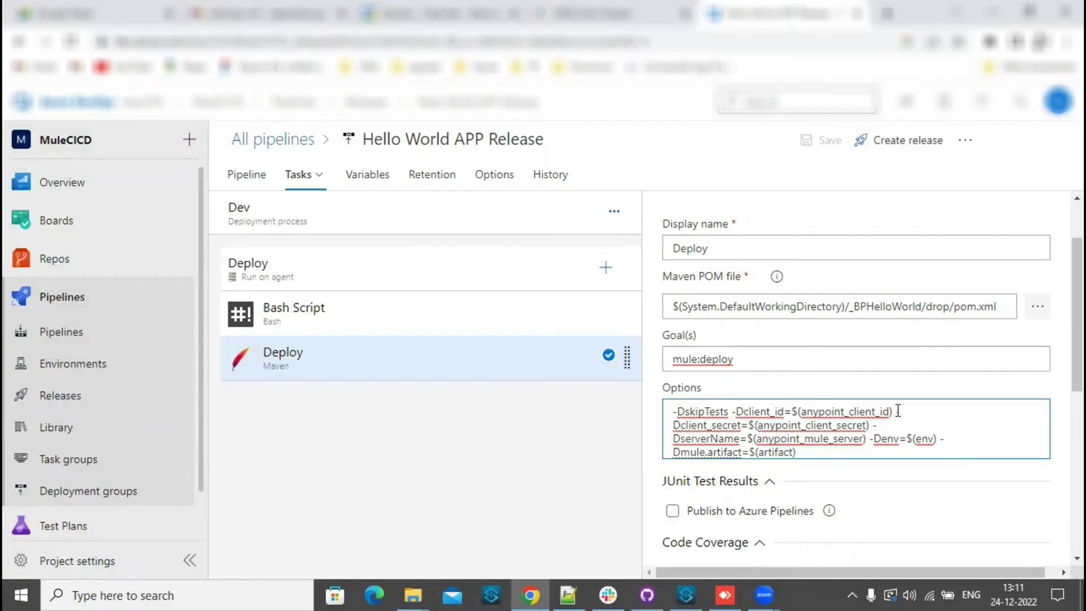
left_click_drag(895, 411, 738, 415)
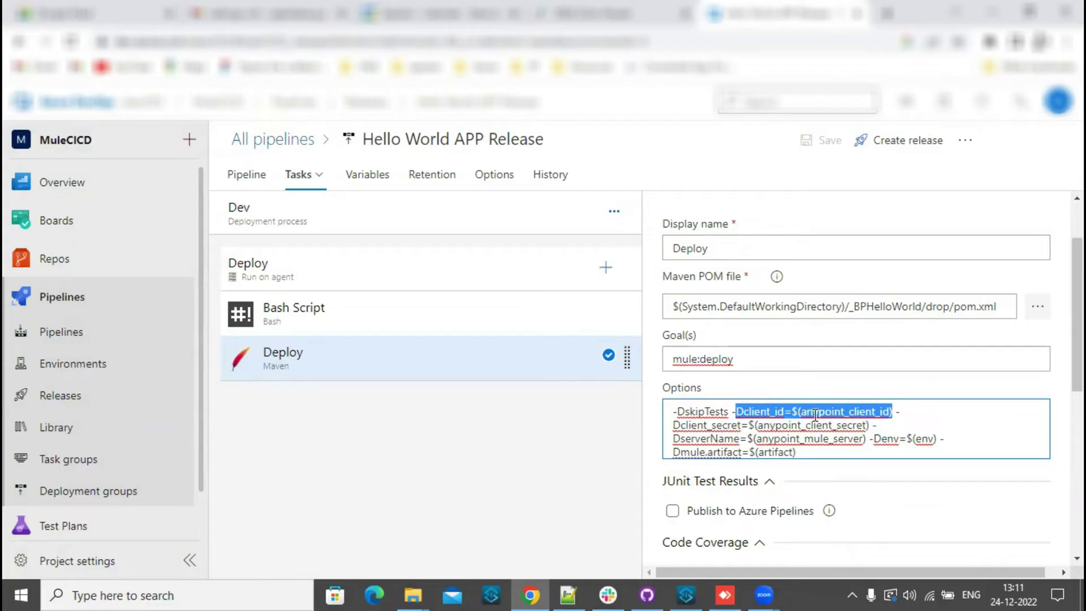
left_click_drag(878, 425, 771, 426)
left_click_drag(961, 440, 860, 412)
left_click(808, 451)
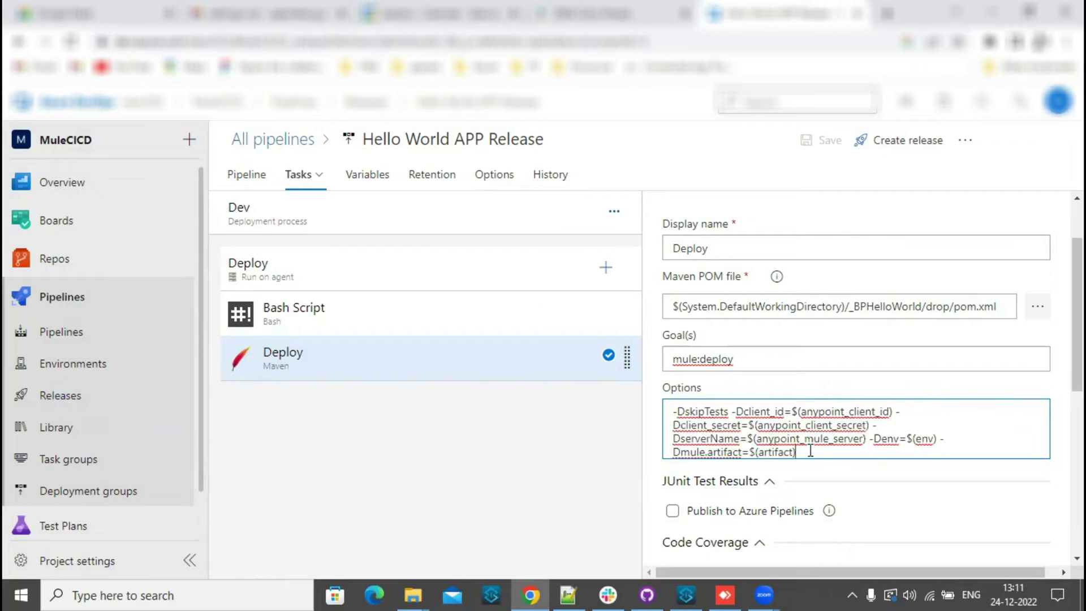
left_click_drag(796, 452, 675, 451)
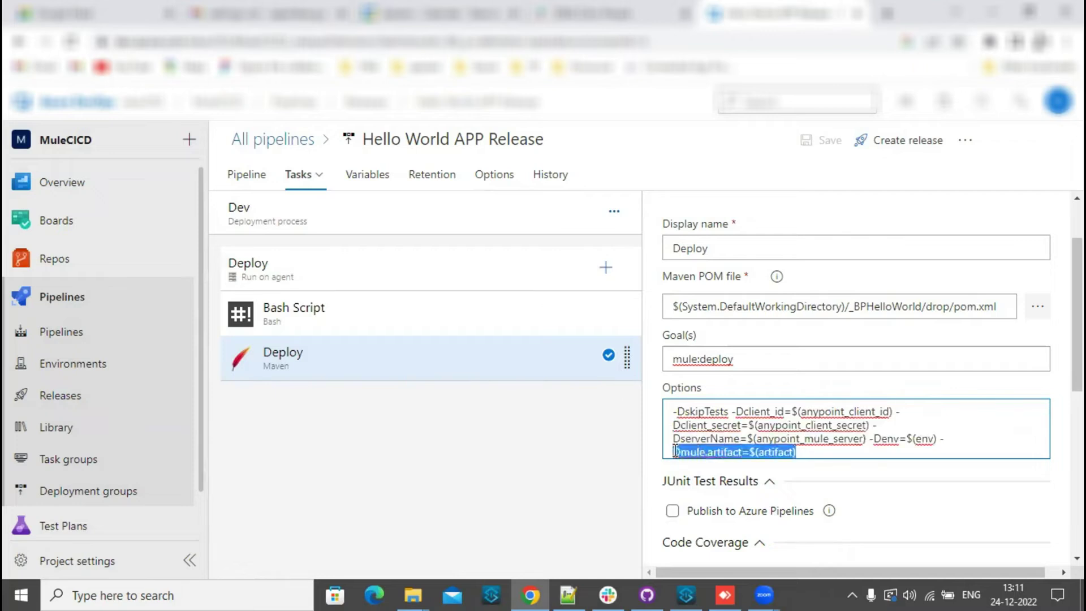
left_click(799, 452)
key("ctrl+a")
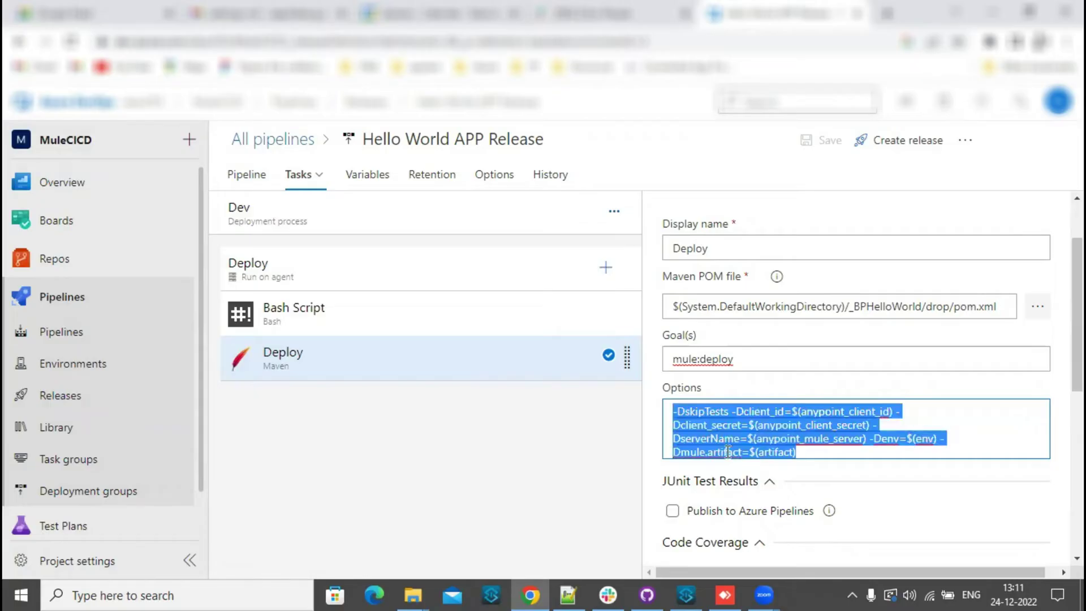
left_click(821, 451)
scroll(821, 452, "down", 3)
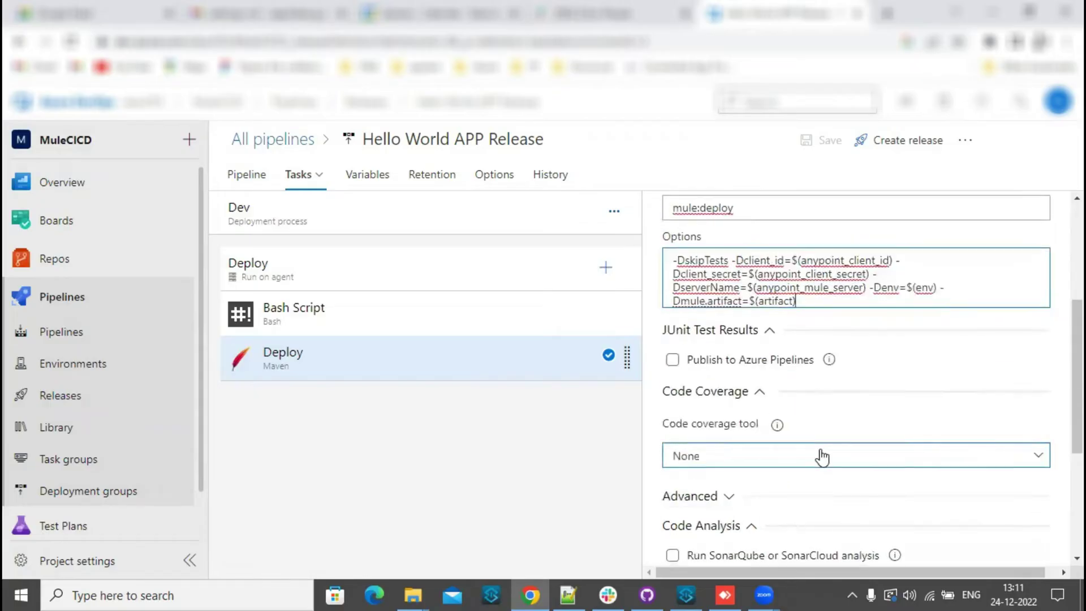
scroll(822, 456, "up", 1)
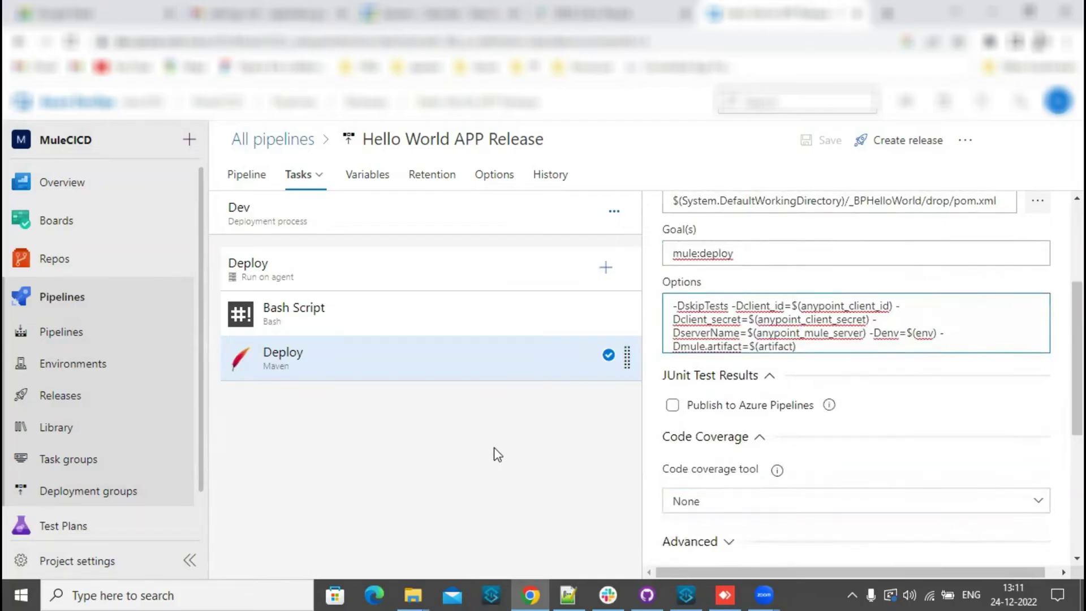
scroll(836, 360, "up", 3)
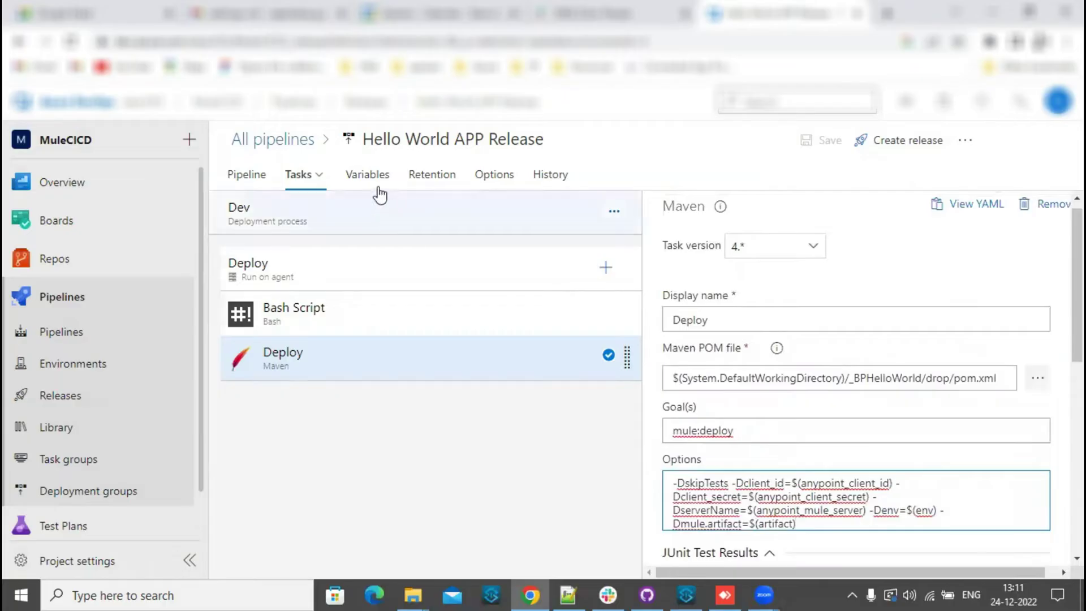
Run the BPHelloWorld build pipeline manually on the master branch and open the progress of its Agent job 1.
left_click(68, 339)
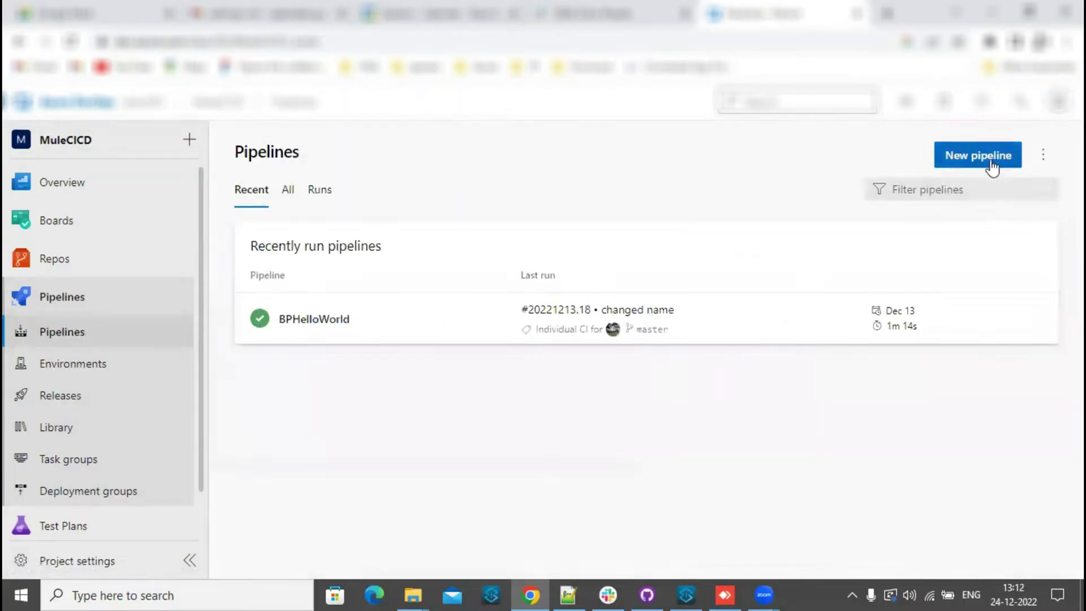
mouse_move(728, 320)
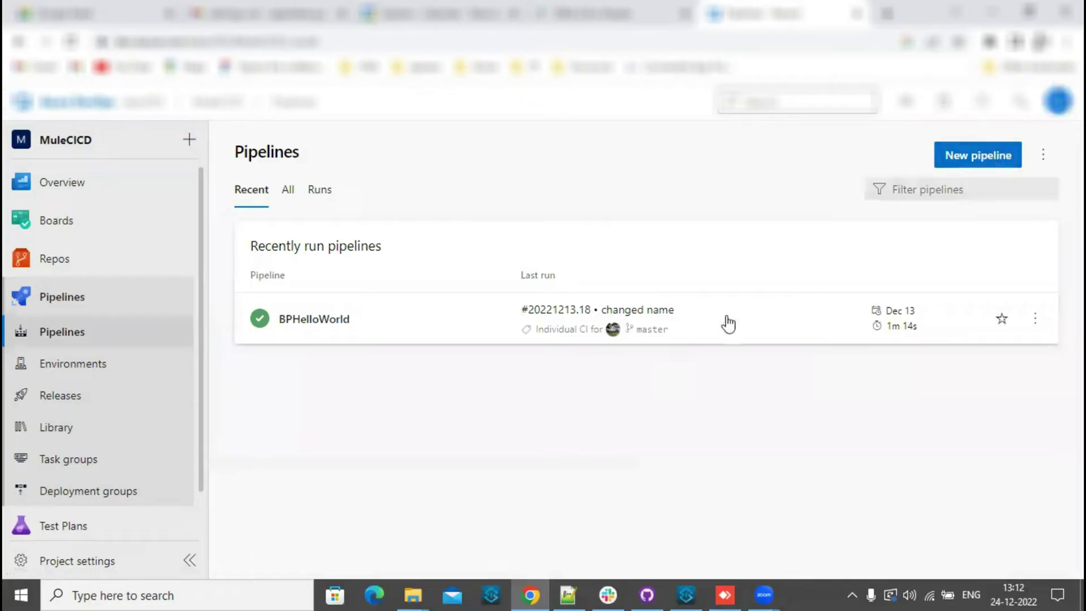
left_click(1037, 322)
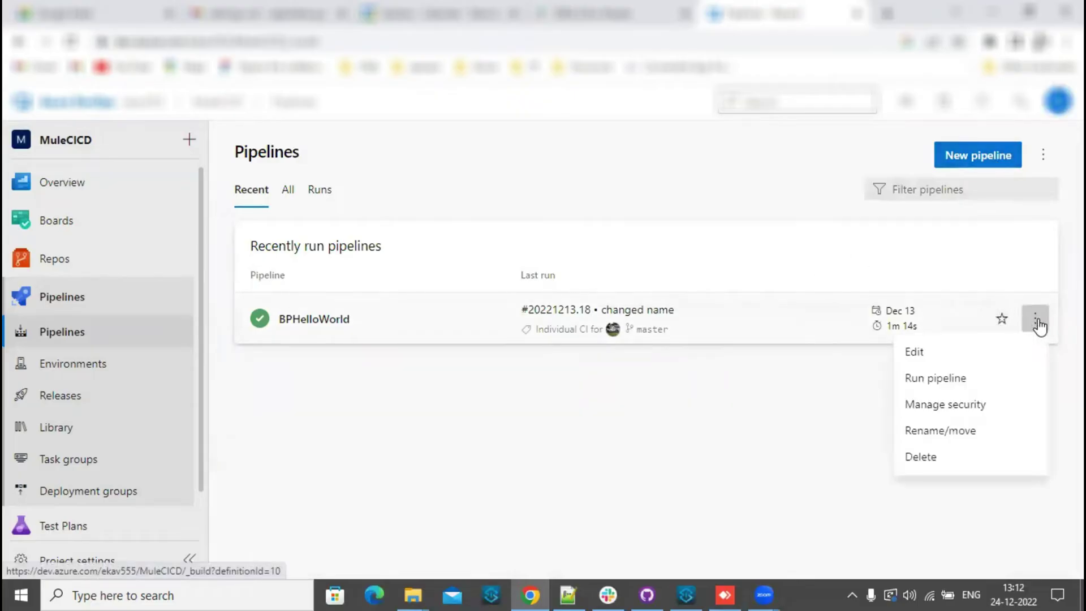
left_click(936, 384)
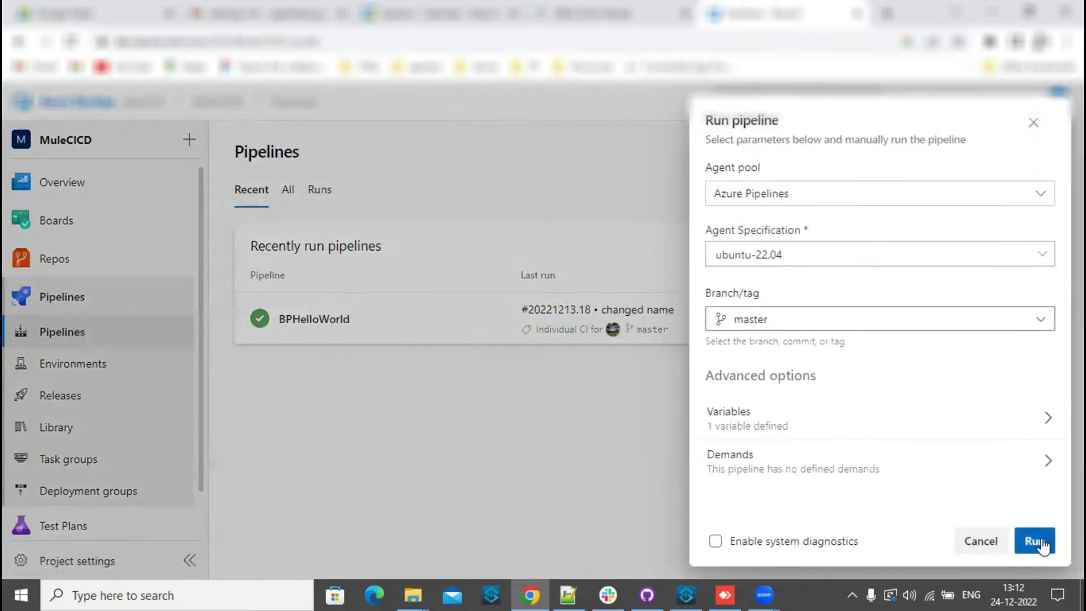
left_click(1040, 542)
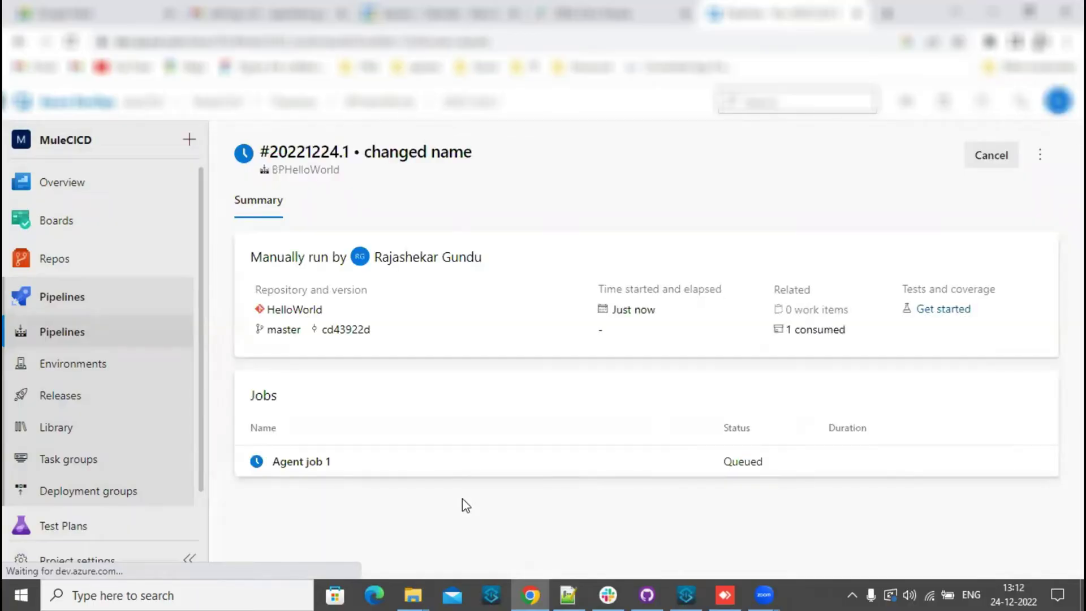
left_click(300, 467)
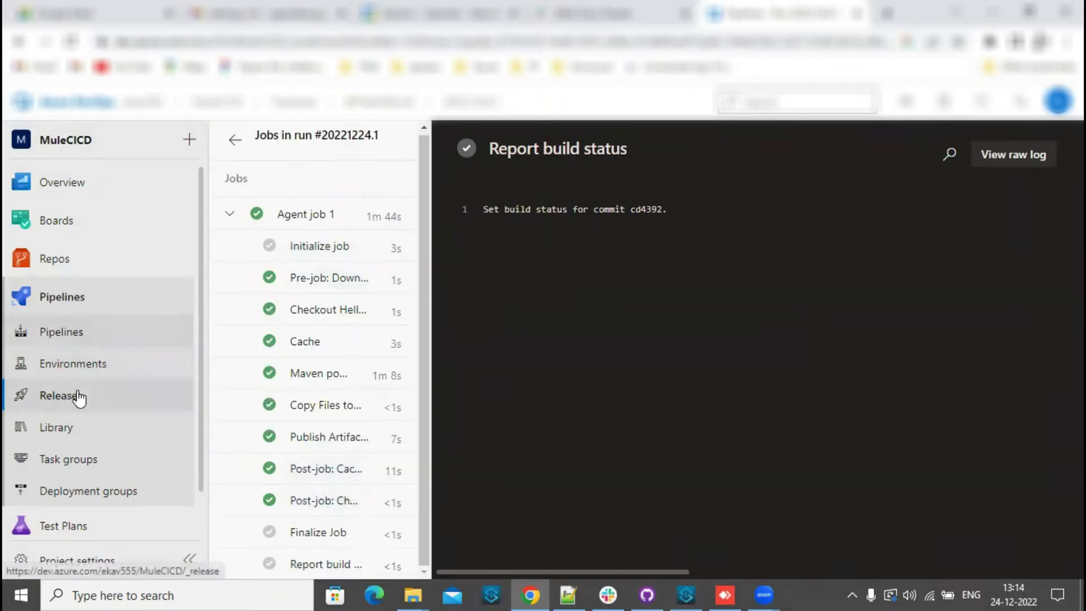
Open the Deploy job logs for the Dev stage of Release-34 in the Hello World APP Release pipeline.
left_click(80, 396)
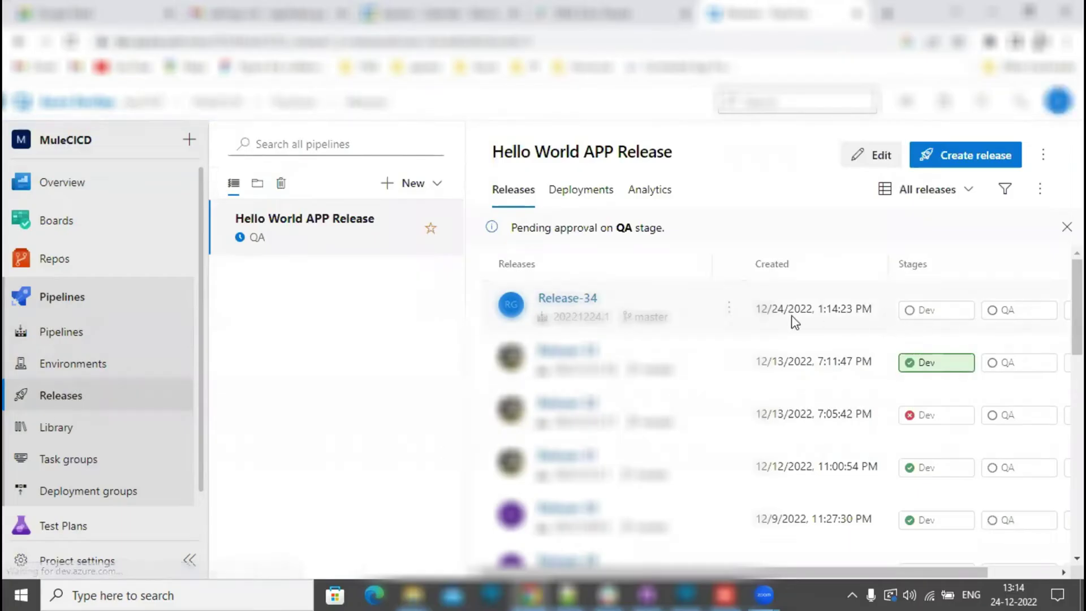
left_click(928, 313)
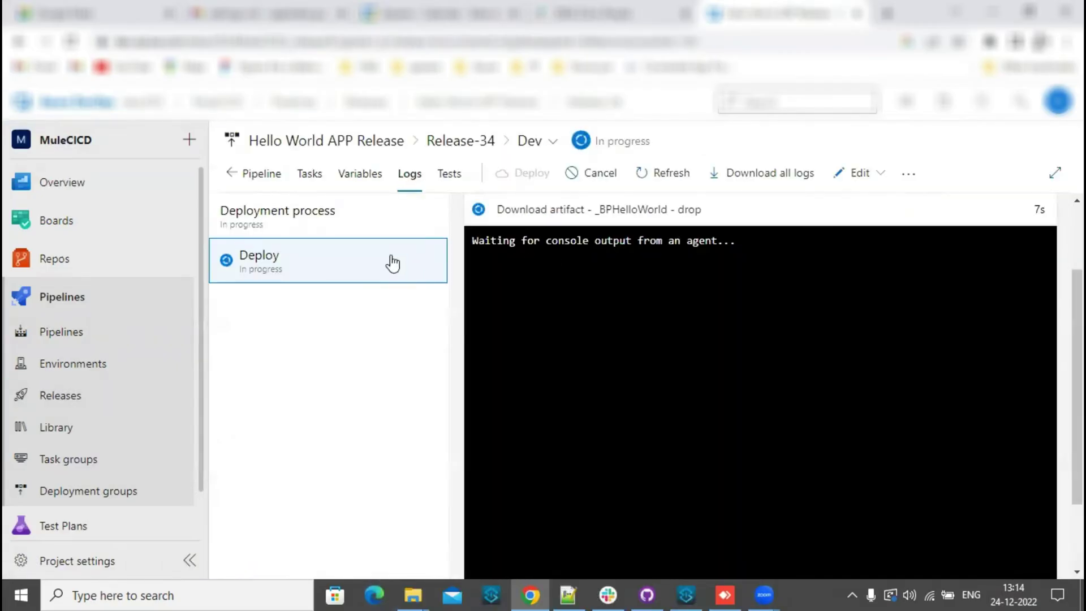
left_click(388, 262)
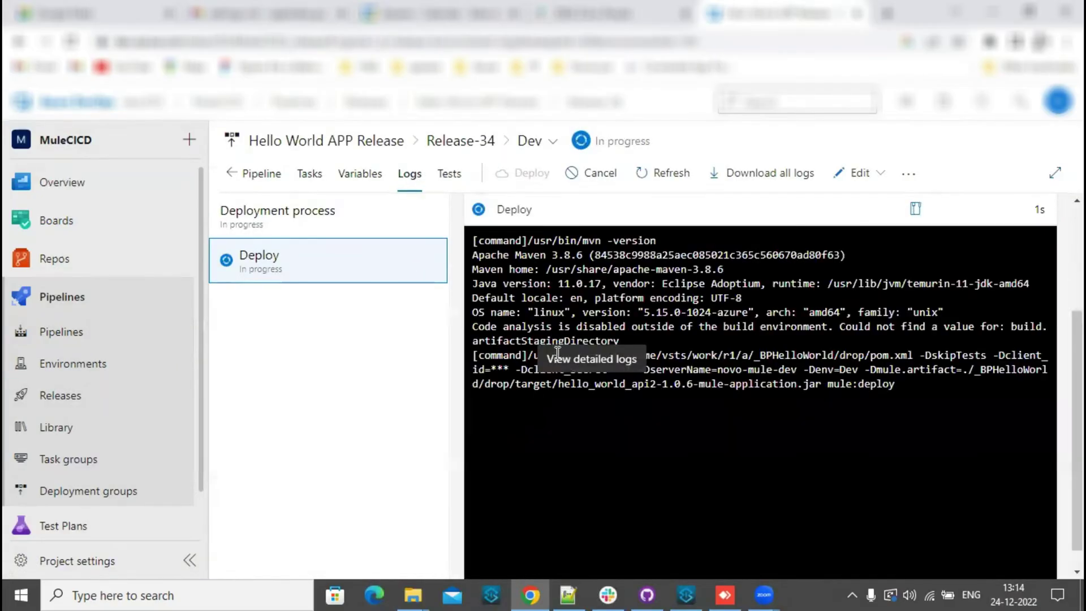
Examine the Maven command and console output of the running Deploy task and check the status of each task in the Deploy job.
scroll(528, 445, "down", 1)
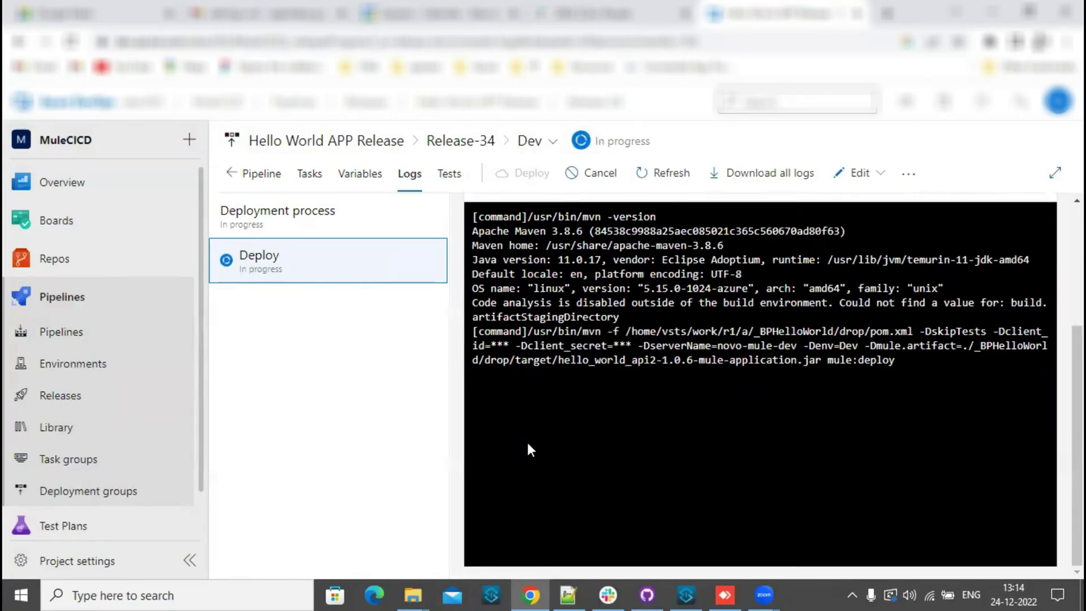
scroll(528, 444, "up", 3)
scroll(592, 366, "down", 2)
scroll(591, 366, "down", 1)
scroll(591, 367, "up", 3)
scroll(591, 366, "down", 3)
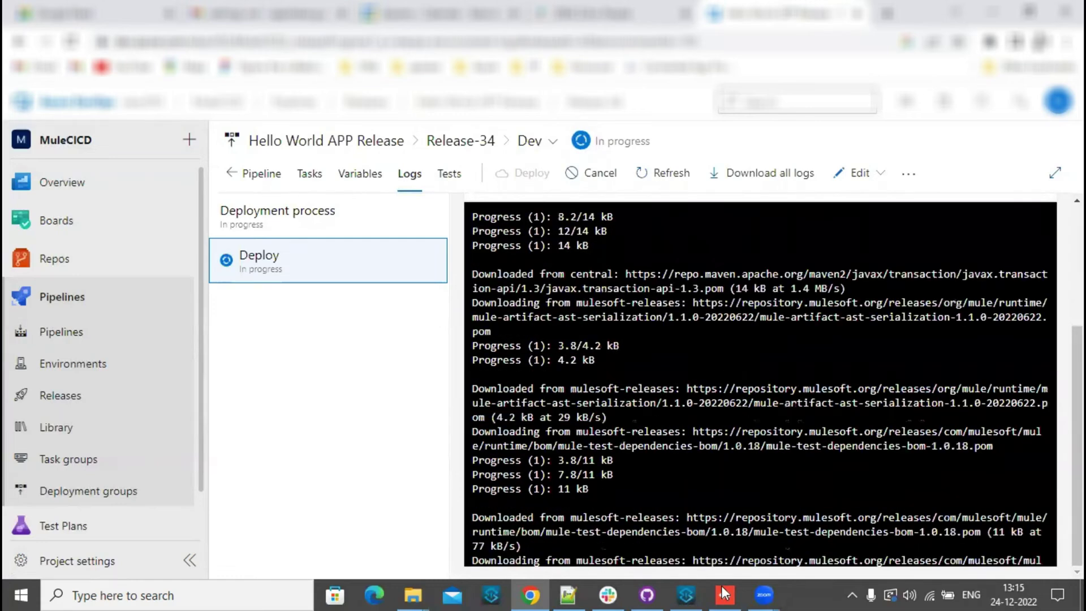
left_click(276, 261)
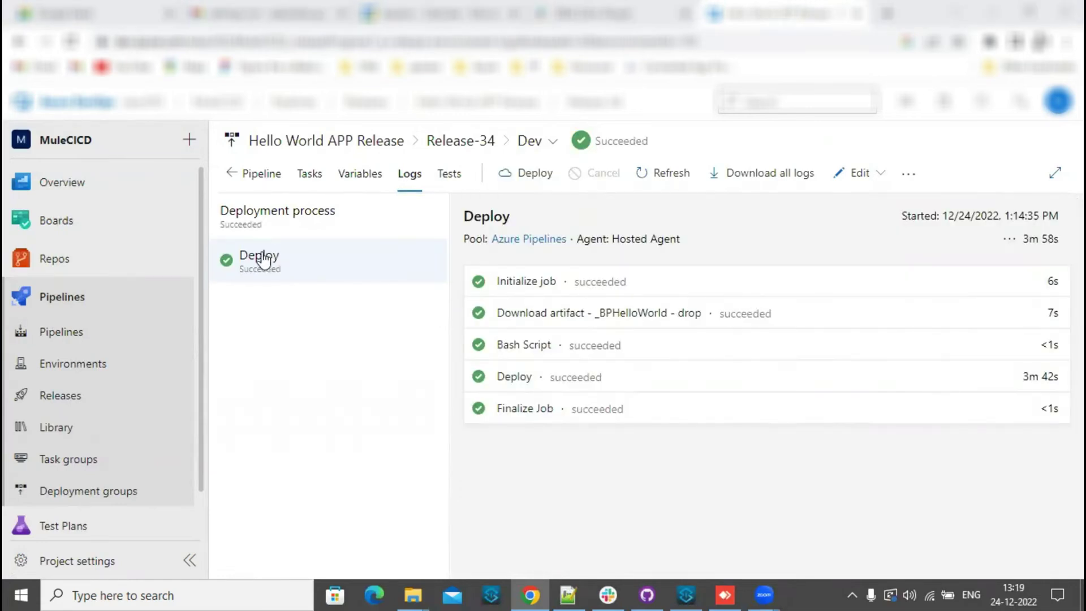